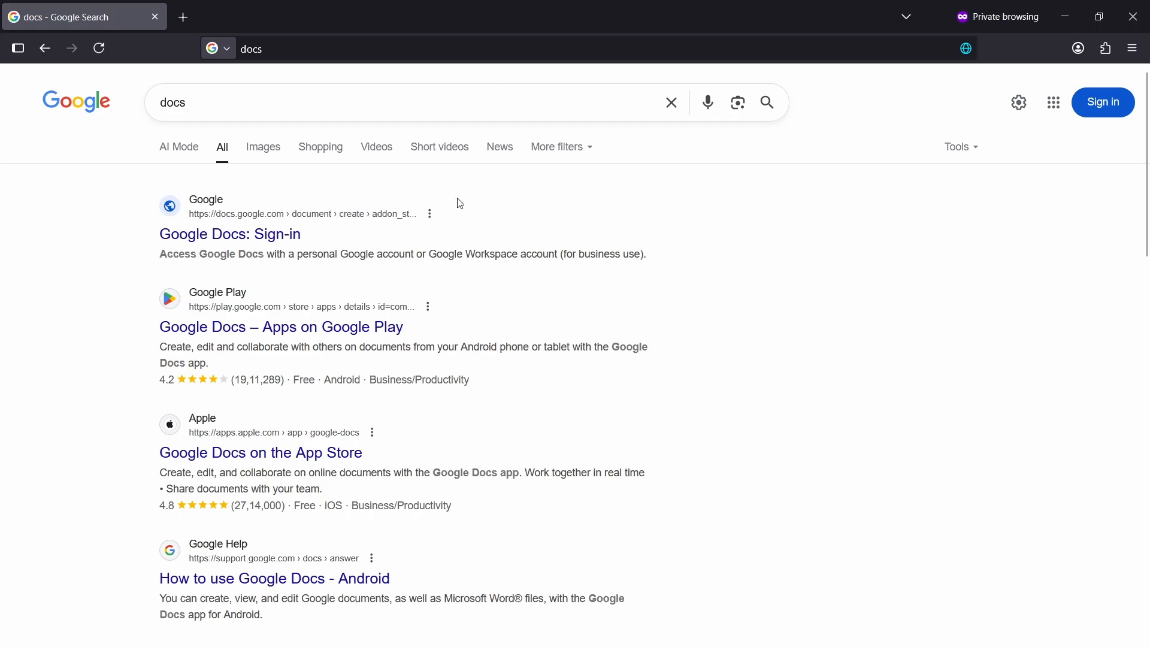
Step: Open a new Google Docs document from a "docs" search in the regular browser window and dismiss the Marketplace and document-tabs pop-ups
{"action": "left_click", "coordinate": [273, 239]}
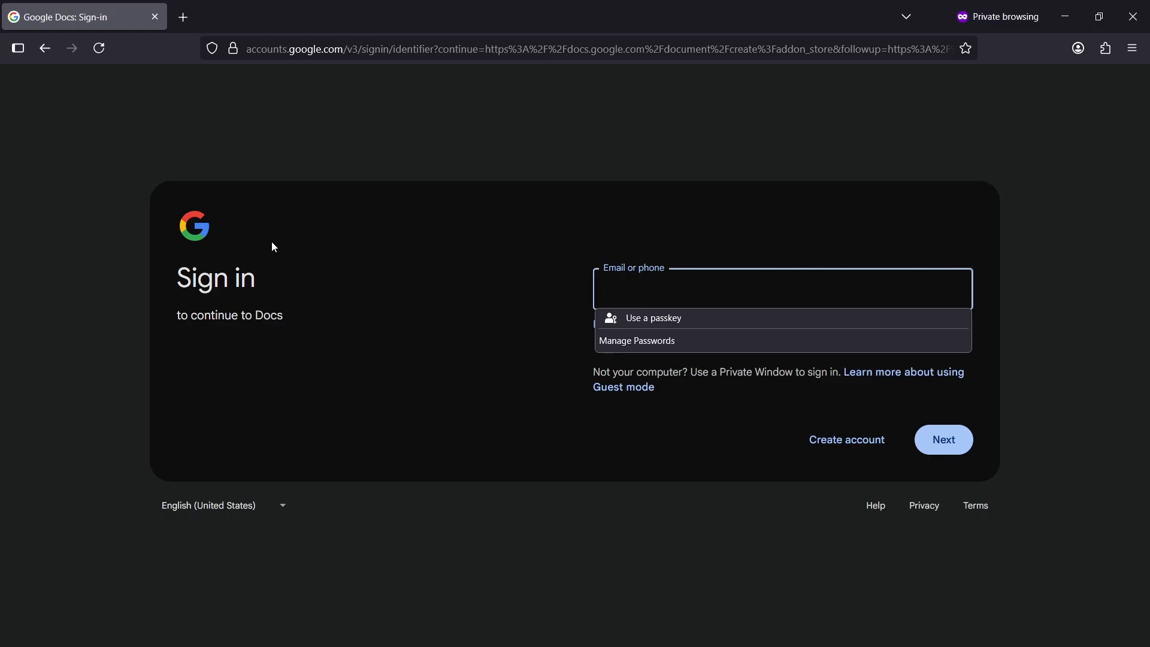
{"action": "double_click", "coordinate": [376, 8]}
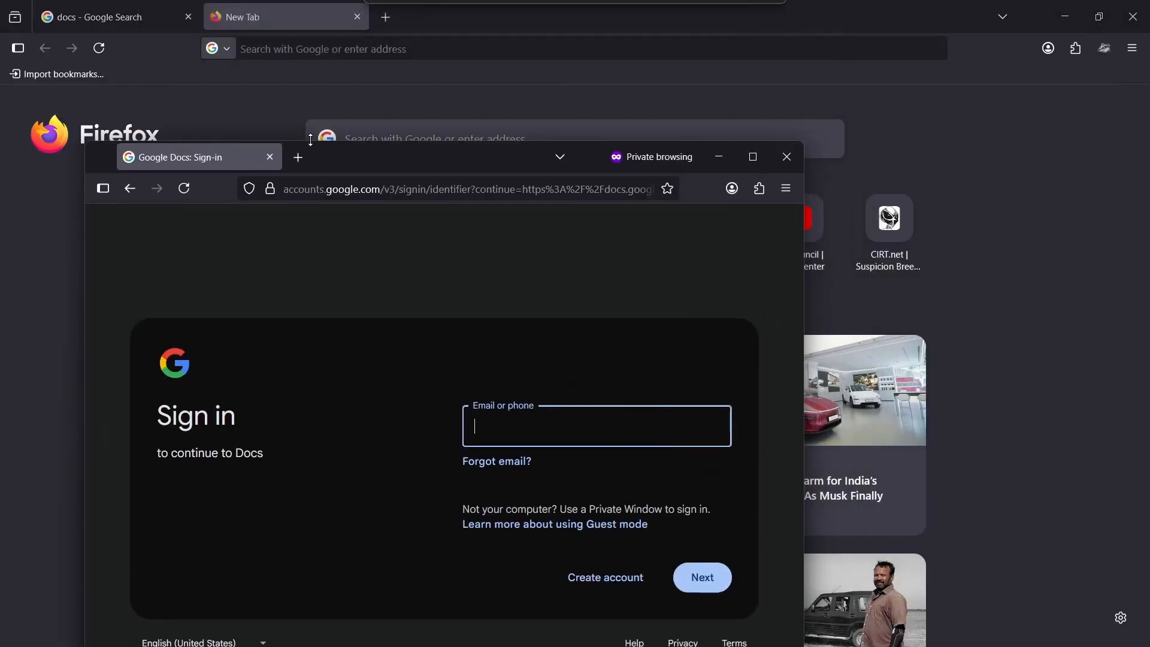
{"action": "left_click", "coordinate": [386, 20]}
{"action": "type", "text": "docs"}
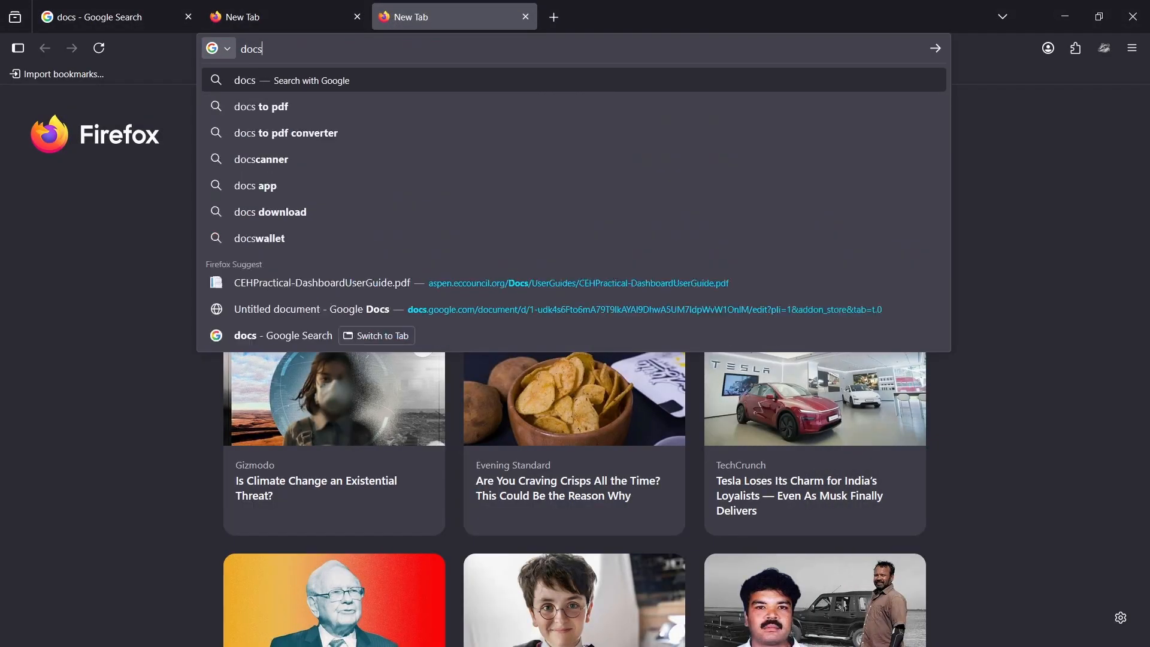
{"action": "key", "text": "Return"}
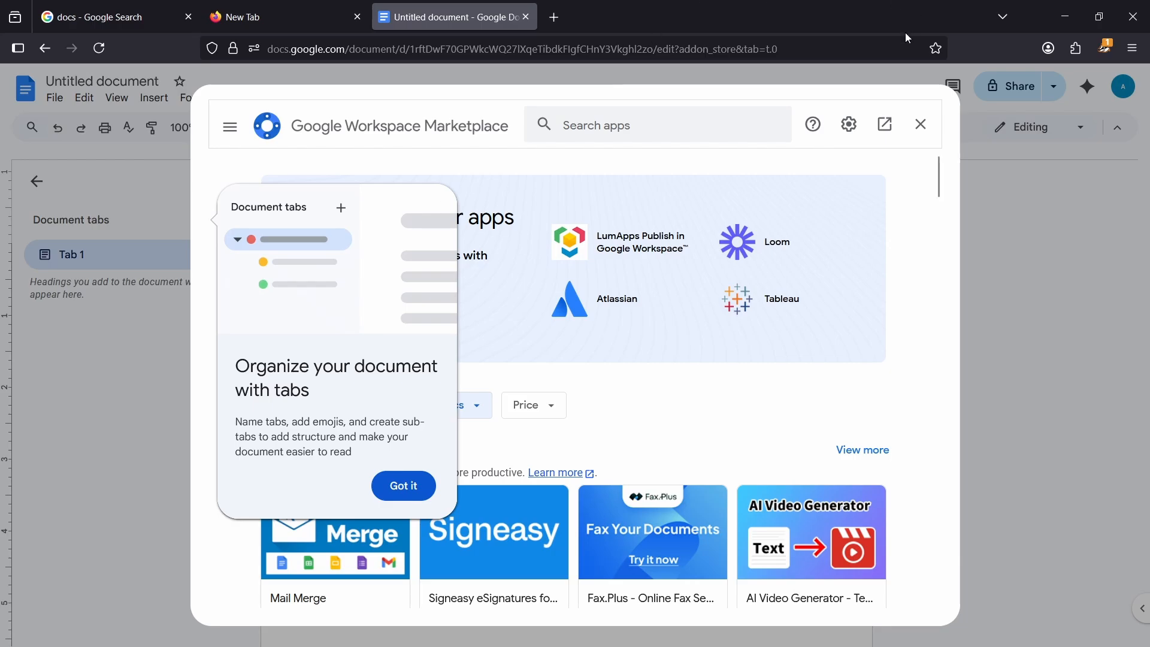
{"action": "left_click", "coordinate": [930, 125]}
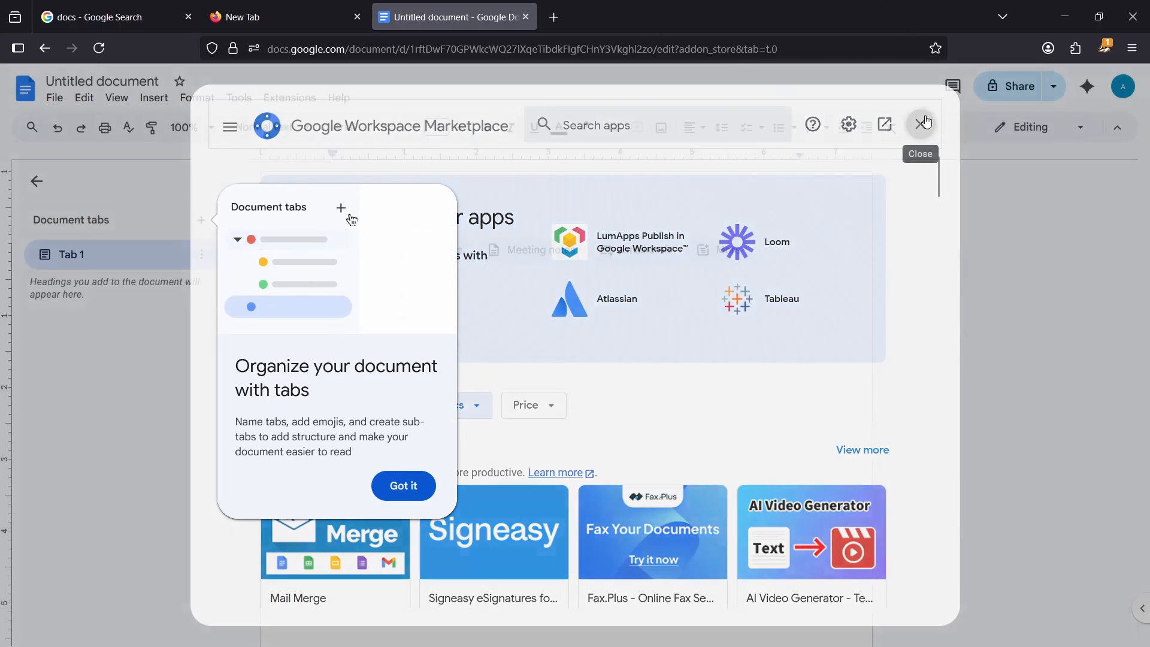
{"action": "left_click", "coordinate": [404, 485]}
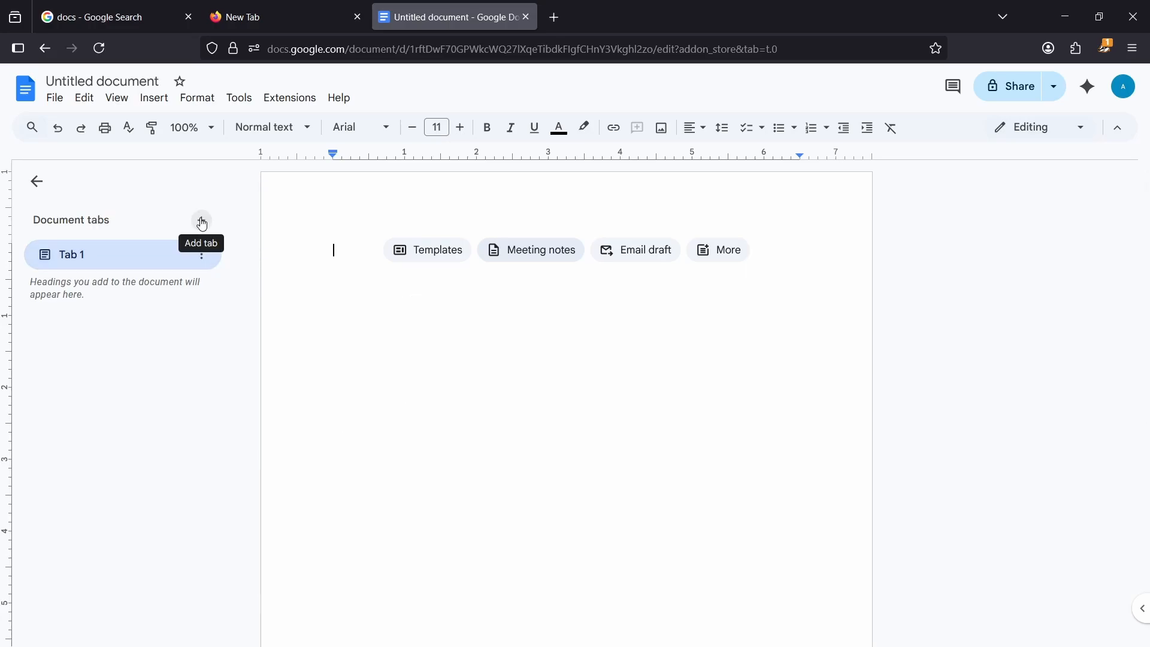
Step: Add a subtab under Tab 1 and show it in the document tabs list
{"action": "left_click", "coordinate": [110, 252]}
{"action": "left_click", "coordinate": [206, 255]}
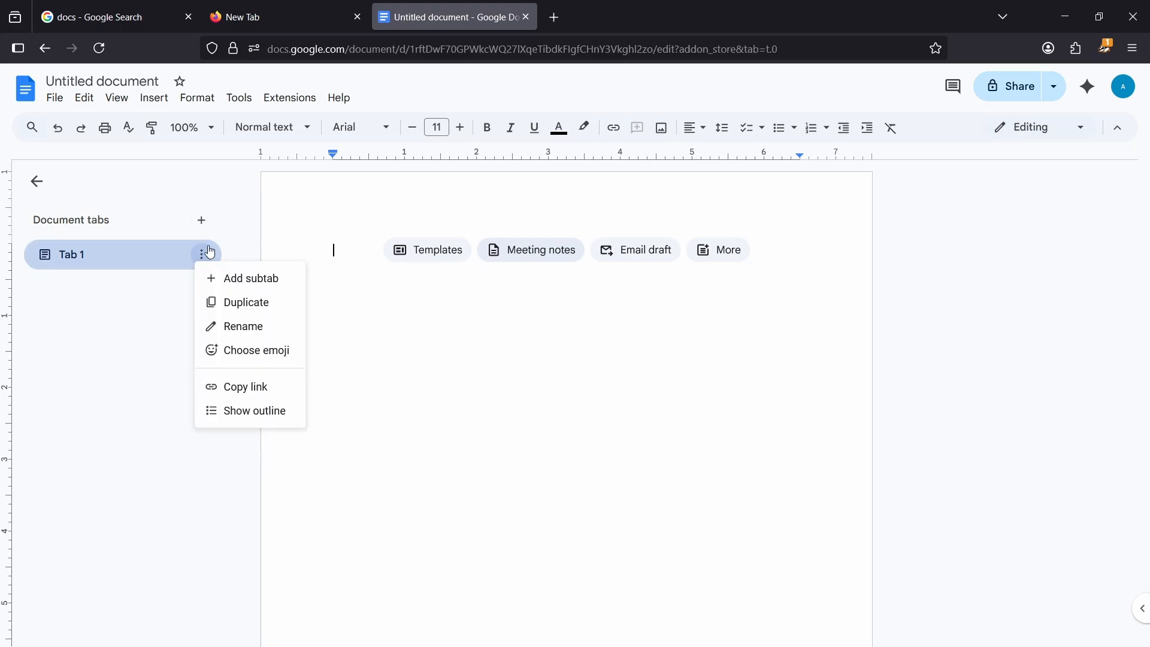
{"action": "left_click", "coordinate": [235, 281]}
{"action": "left_click", "coordinate": [41, 256]}
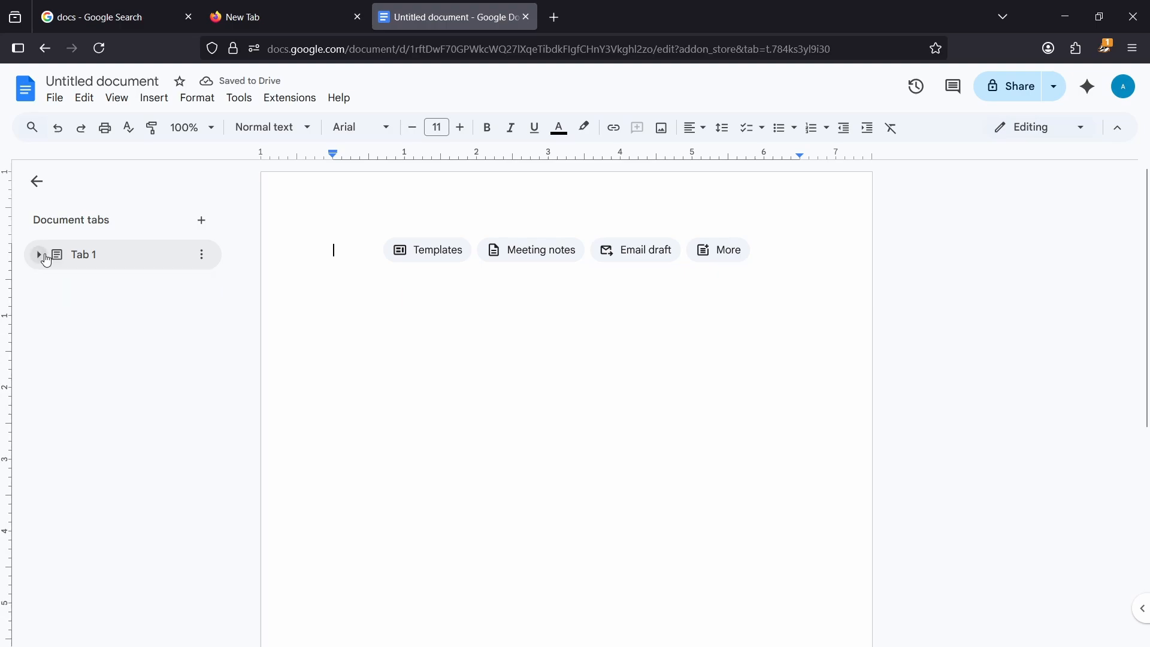
{"action": "left_click", "coordinate": [46, 260]}
Step: Rename the parent document tab, Tab 1, as "module 1"
{"action": "left_click", "coordinate": [100, 257]}
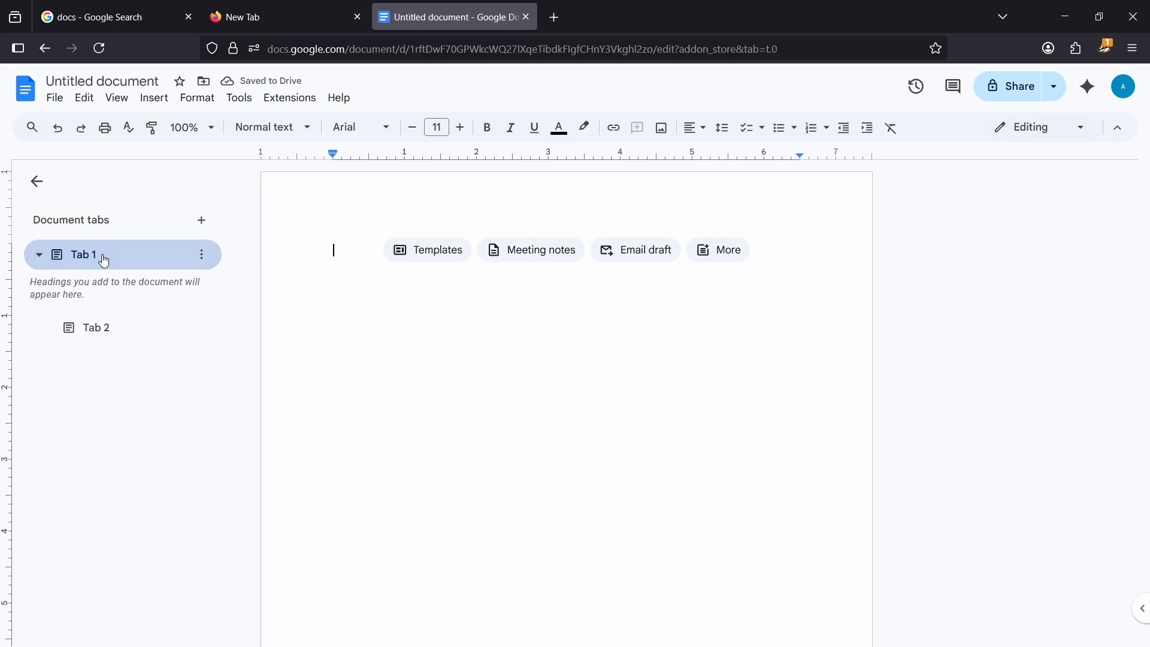
{"action": "right_click", "coordinate": [108, 258]}
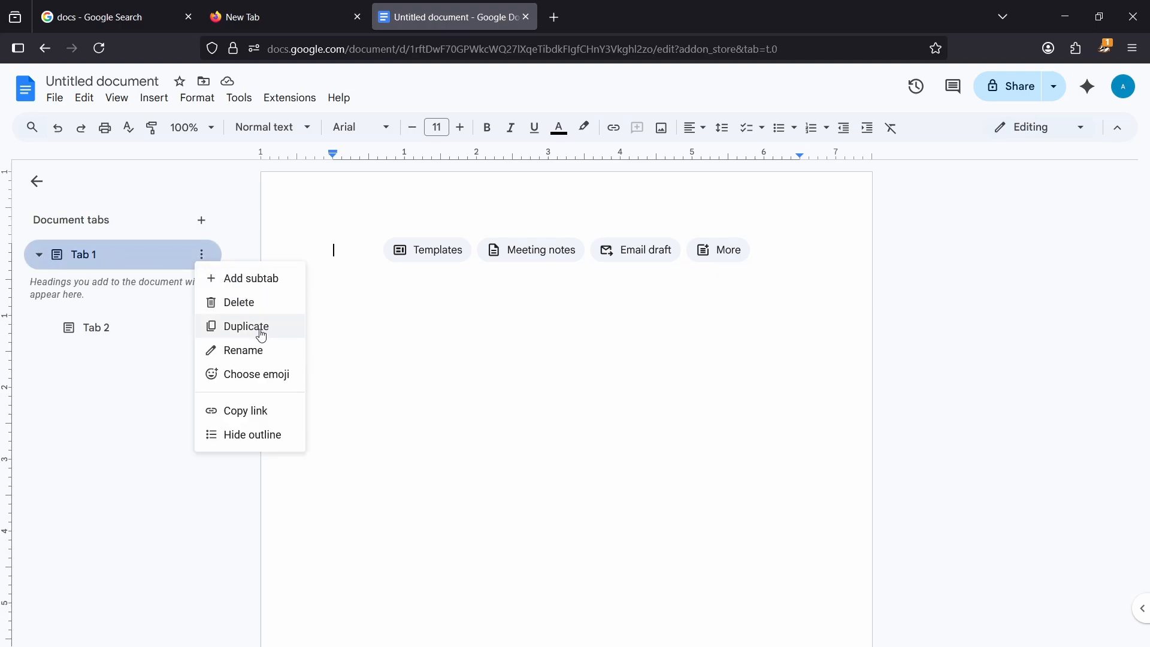
{"action": "left_click", "coordinate": [262, 350]}
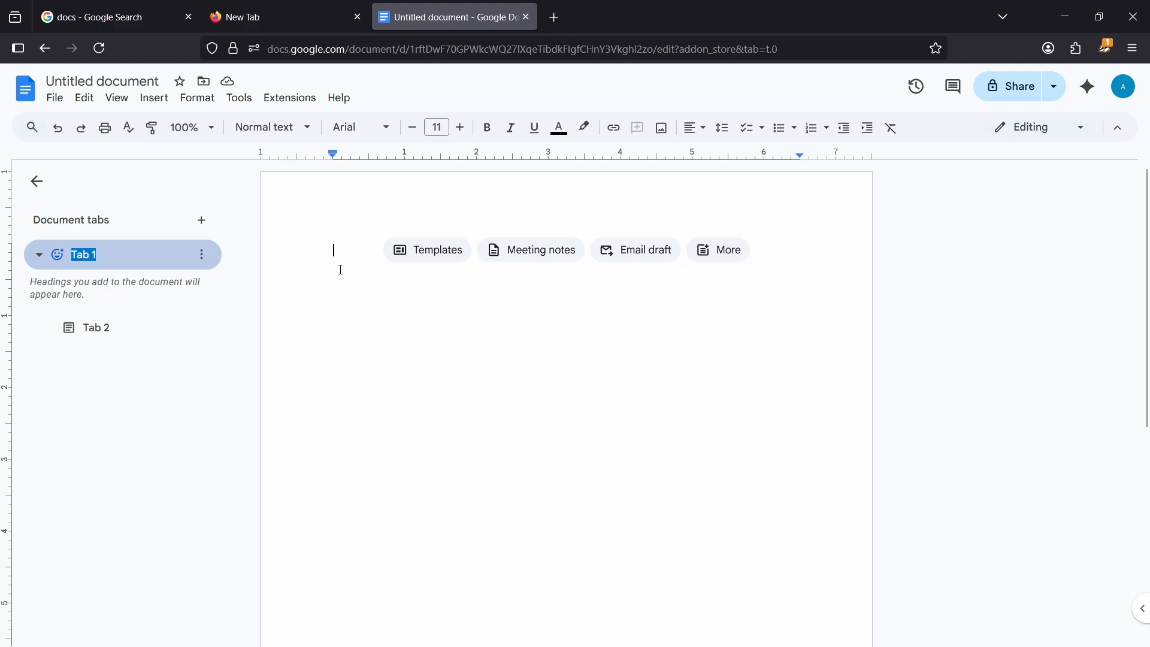
{"action": "type", "text": "module 1"}
{"action": "key", "text": "Return"}
{"action": "left_click", "coordinate": [39, 256]}
{"action": "left_click", "coordinate": [40, 256]}
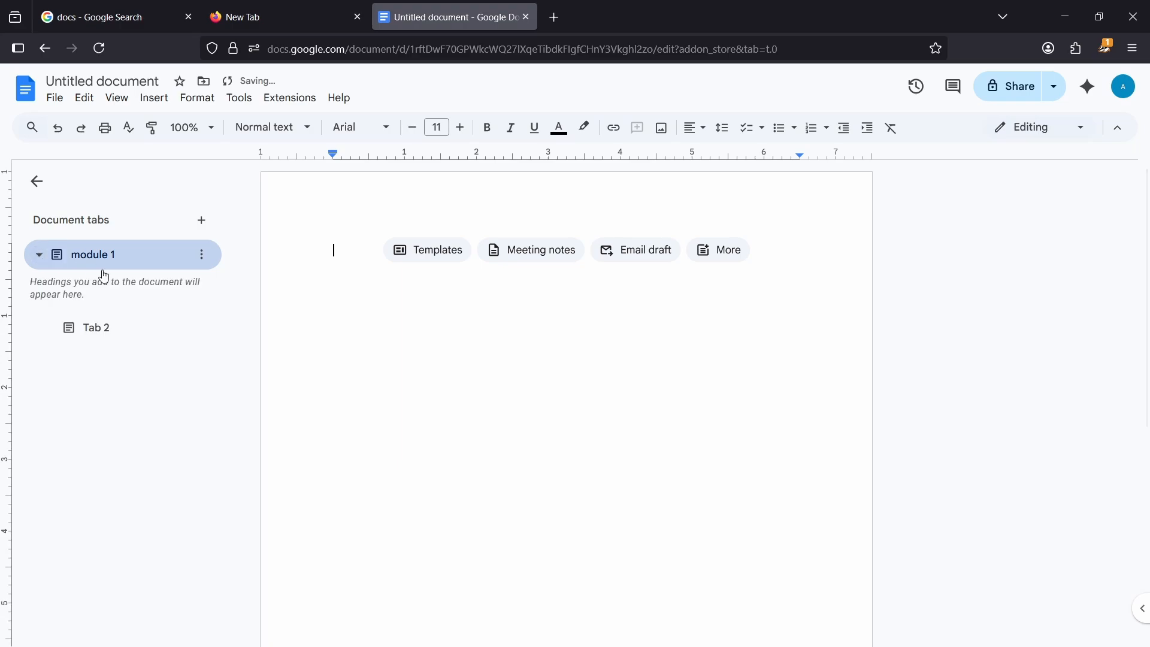
Step: Rename the subtab Tab 2 under module 1 as "footprinting"
{"action": "left_click", "coordinate": [105, 329]}
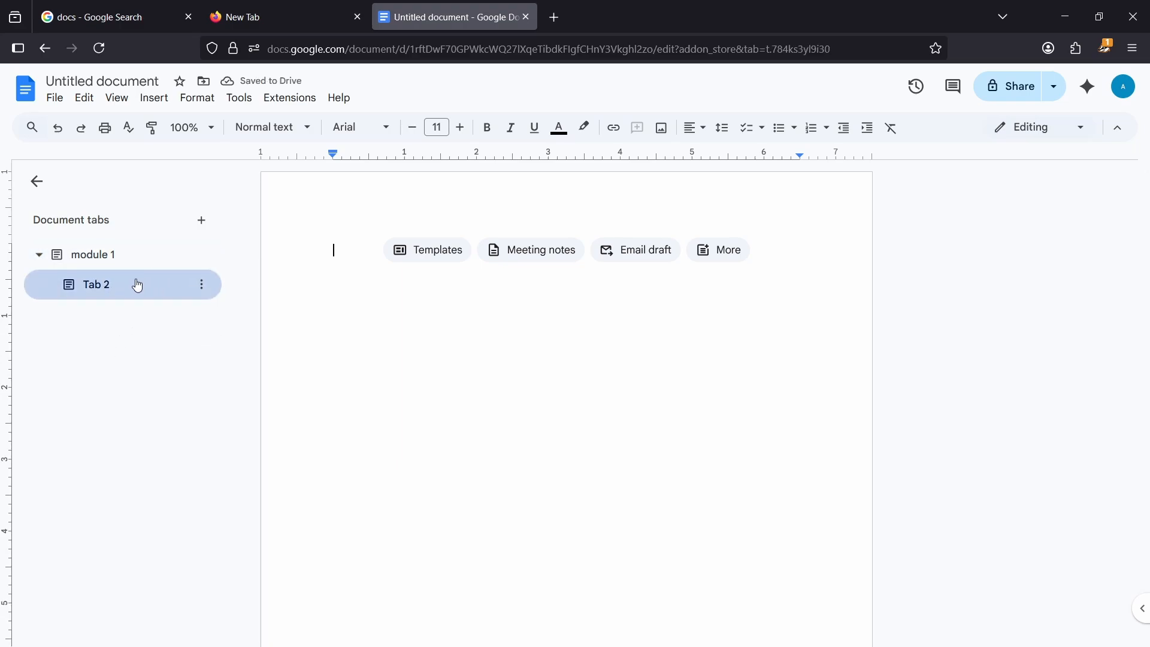
{"action": "left_click", "coordinate": [202, 284]}
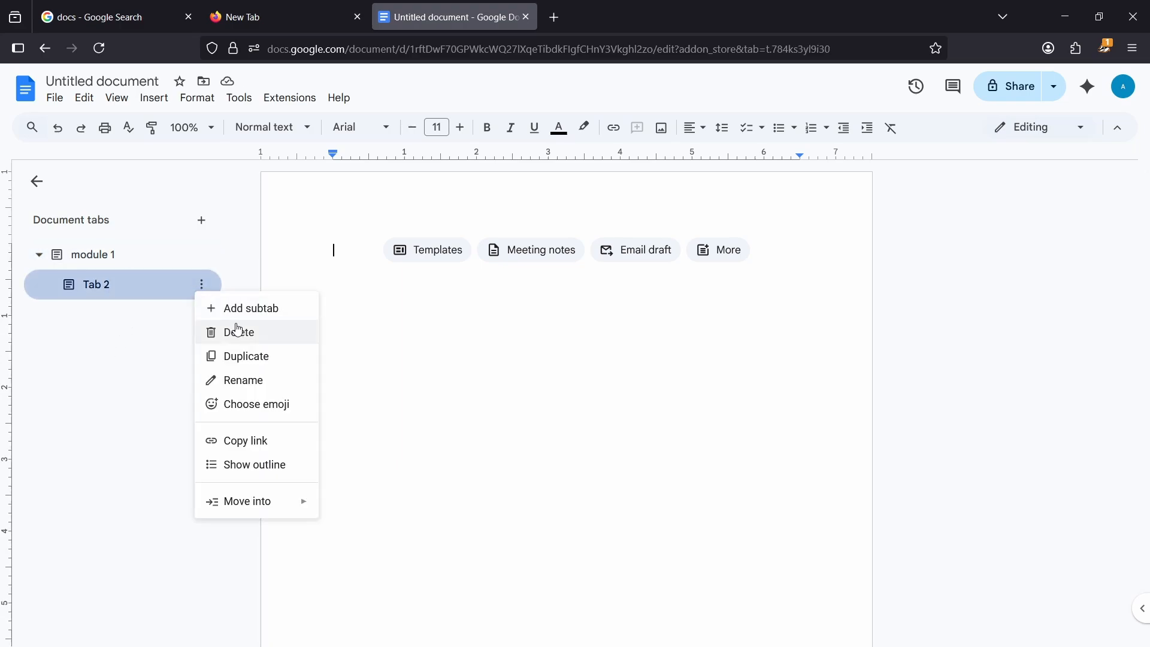
{"action": "left_click", "coordinate": [254, 381]}
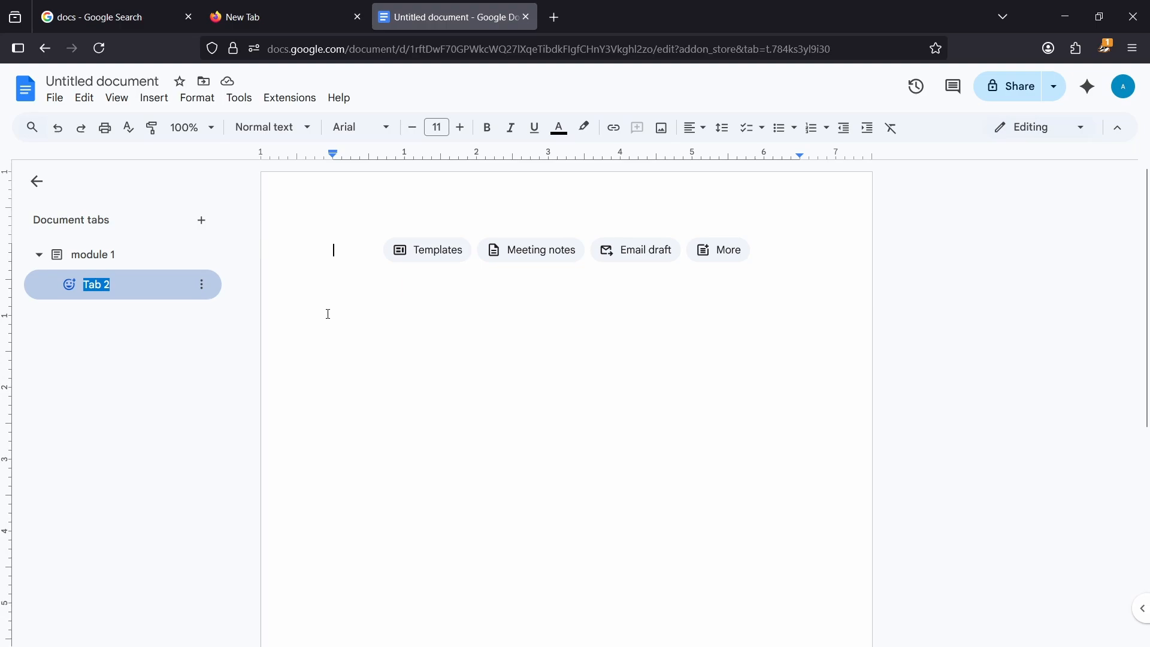
{"action": "type", "text": "footprinting"}
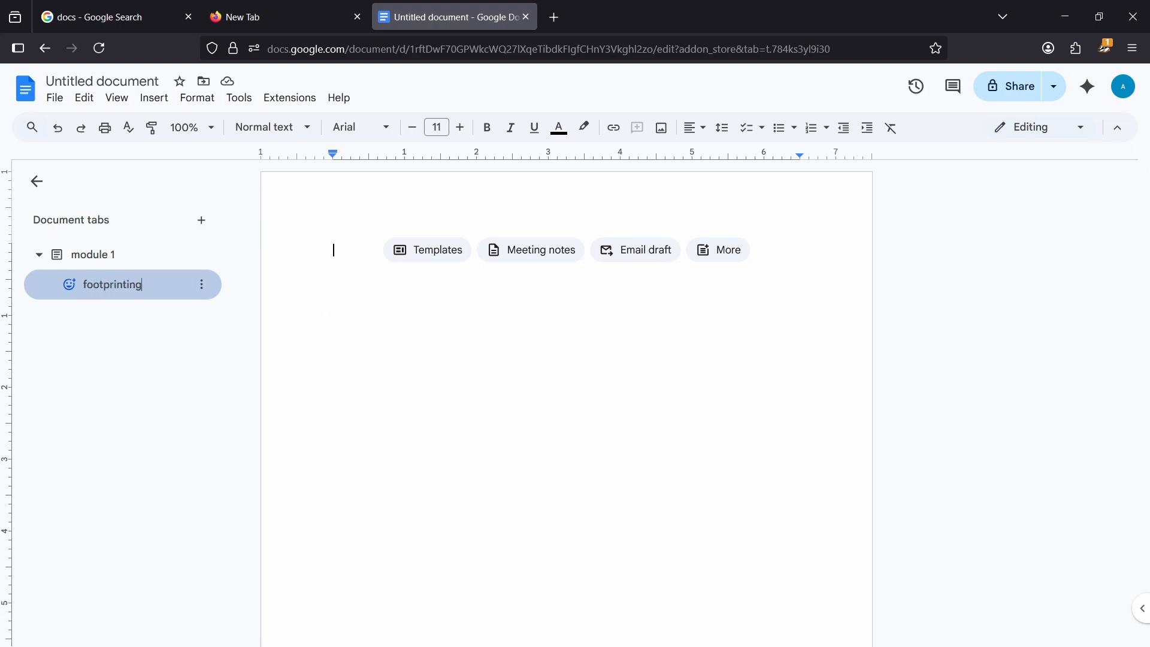
{"action": "key", "text": "Return"}
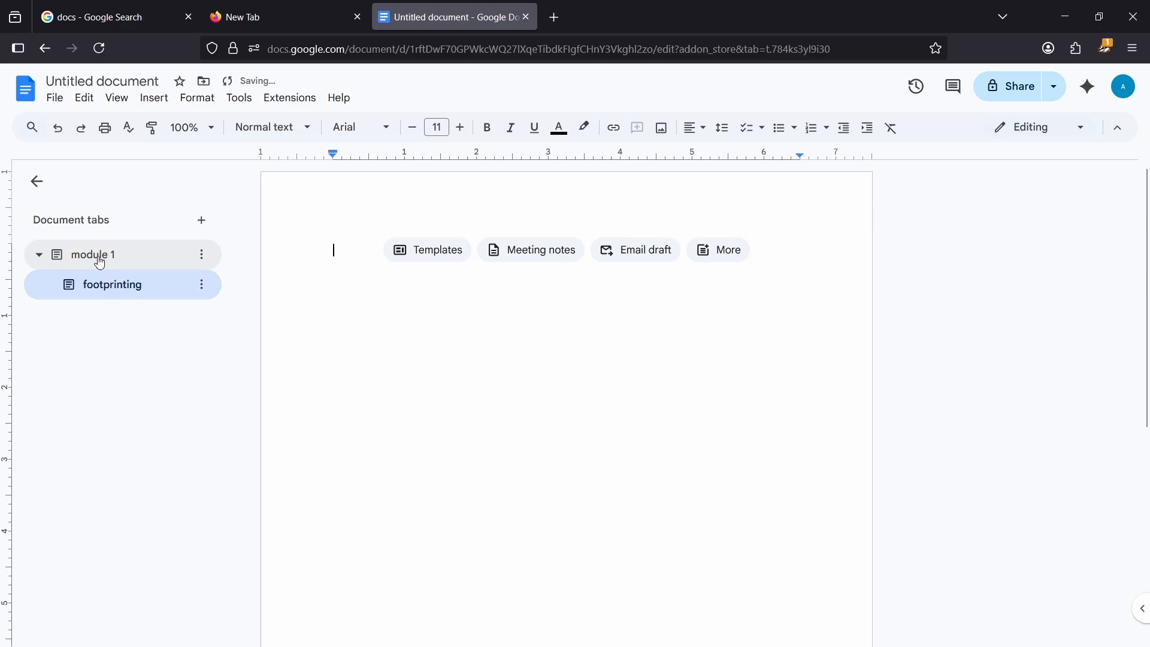
{"action": "left_click", "coordinate": [41, 255]}
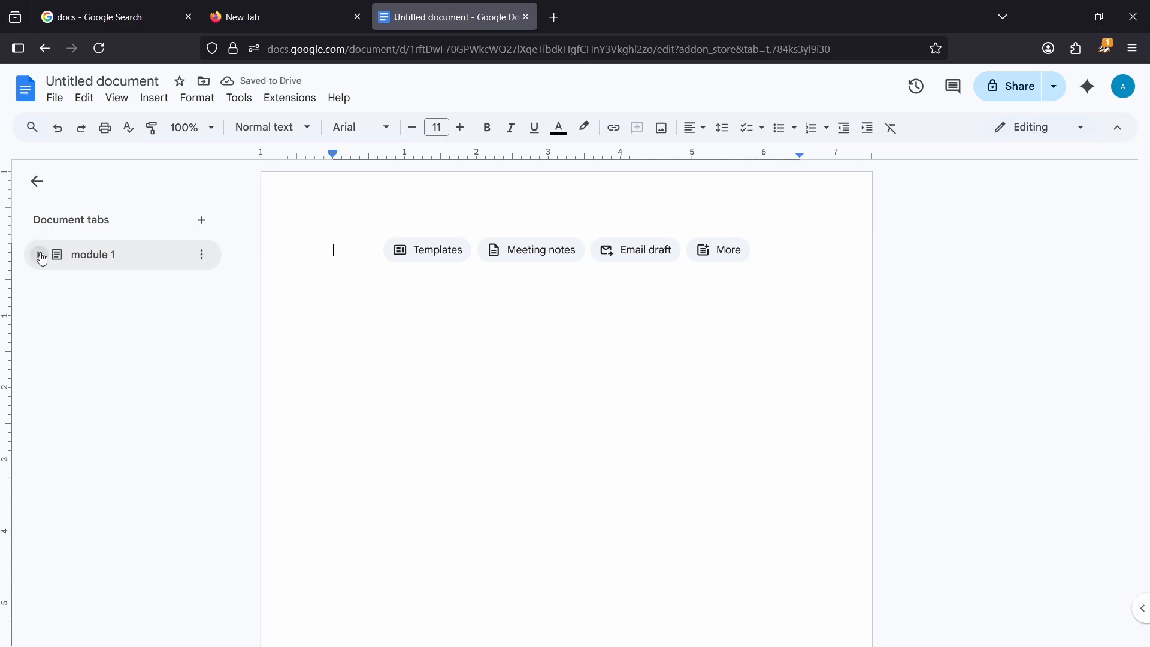
{"action": "left_click", "coordinate": [40, 257]}
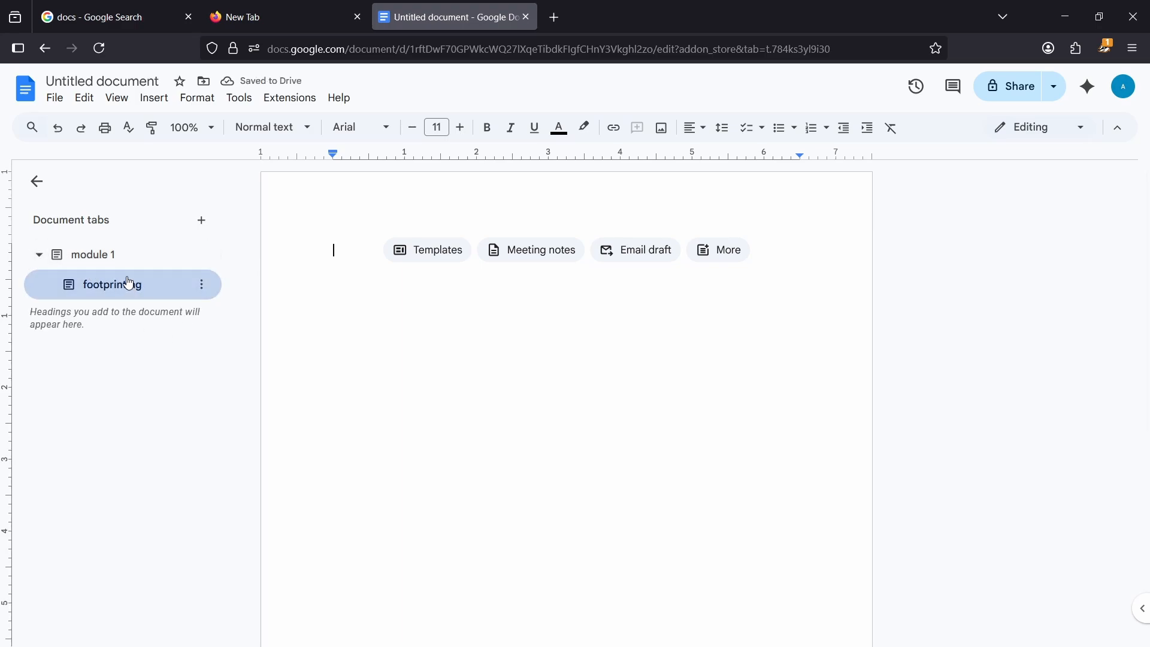
Step: Enter the word "reconnaissance" as the first line of the footprinting subtab
{"action": "left_click", "coordinate": [109, 255]}
{"action": "left_click", "coordinate": [120, 286]}
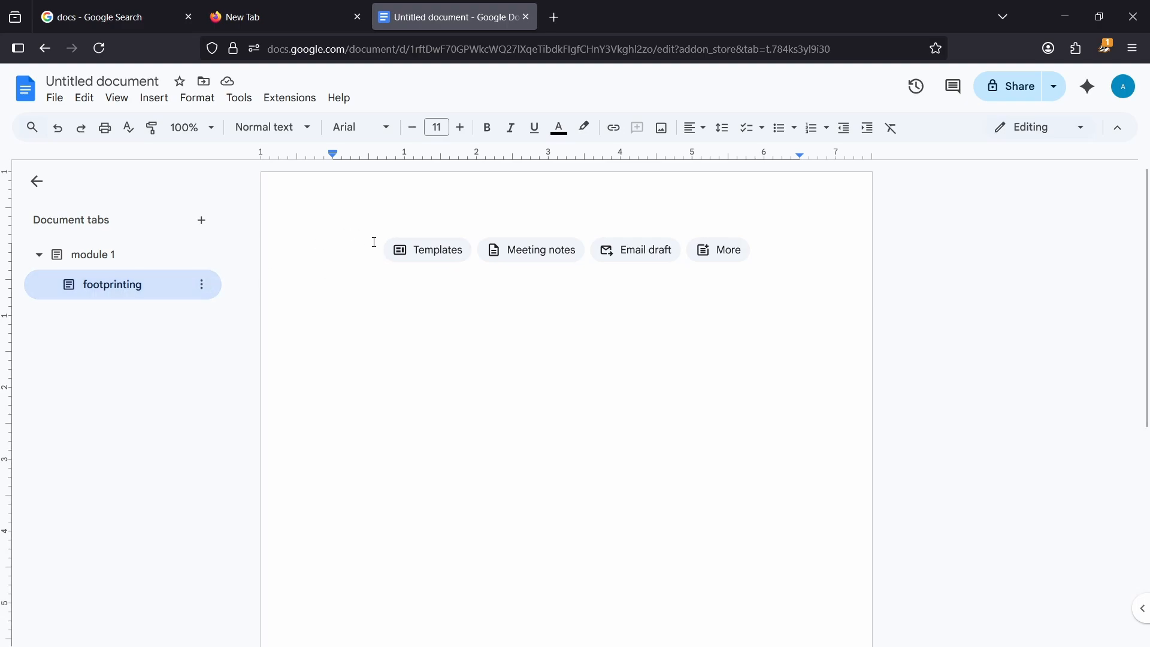
{"action": "type", "text": "r"}
{"action": "key", "text": "BackSpace"}
{"action": "key", "text": "BackSpace"}
{"action": "type", "text": "reconna"}
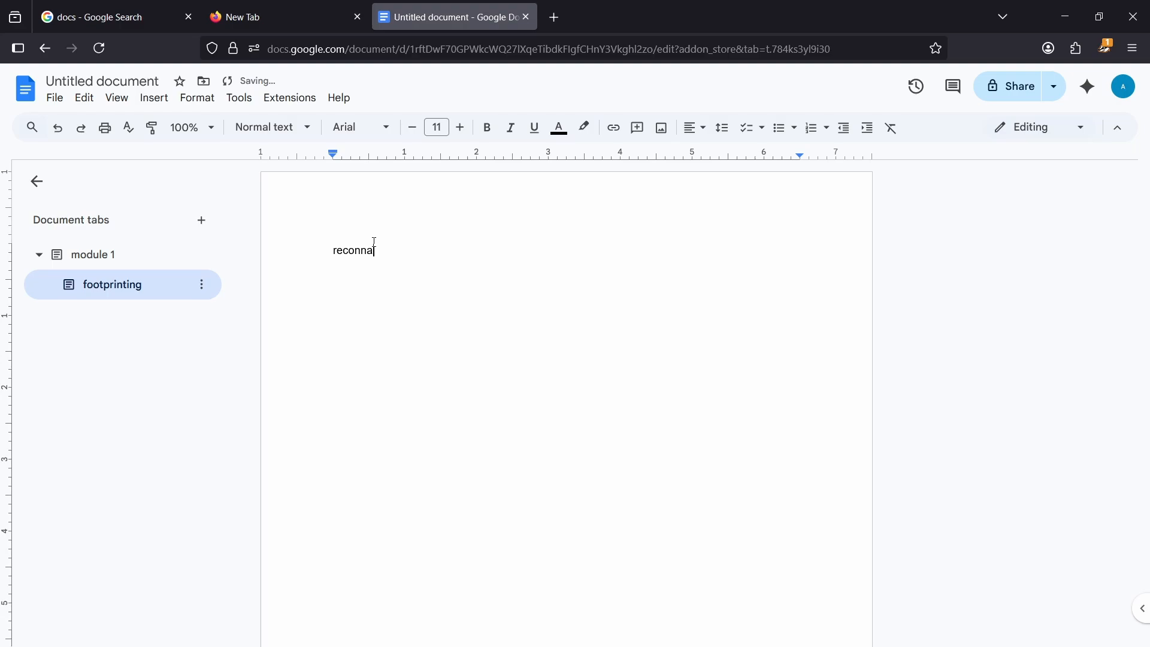
{"action": "type", "text": "issance"}
Step: Set the font size of the word "reconnaissance" to 30
{"action": "left_click_drag", "start_coordinate": [329, 250], "coordinate": [426, 249]}
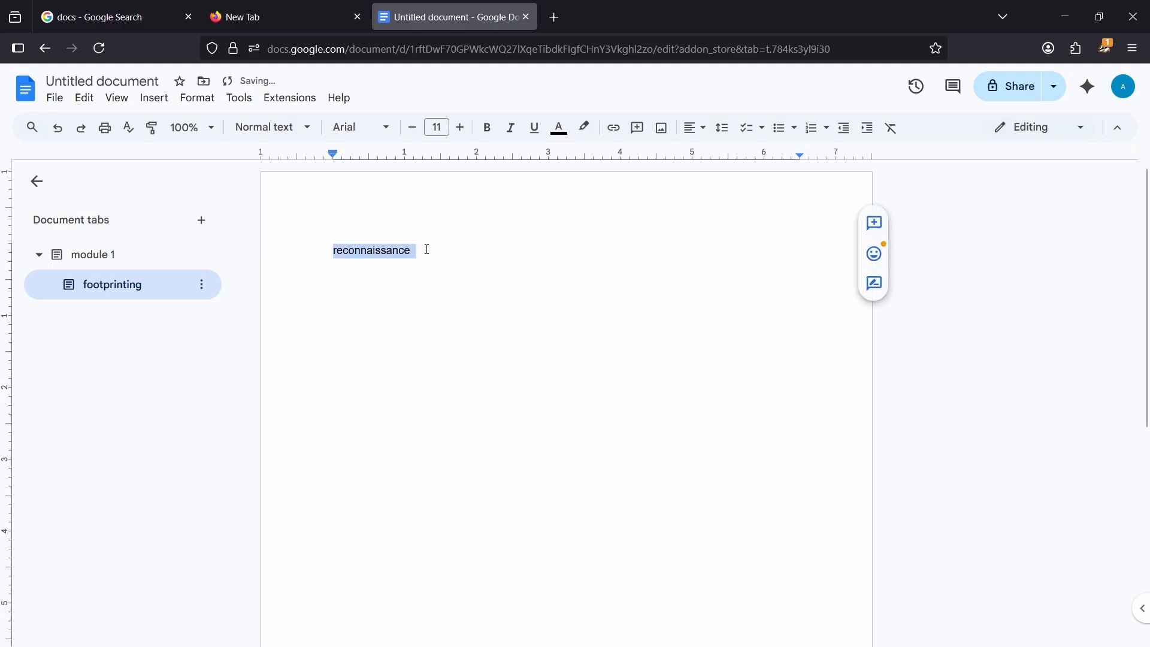
{"action": "left_click", "coordinate": [443, 129]}
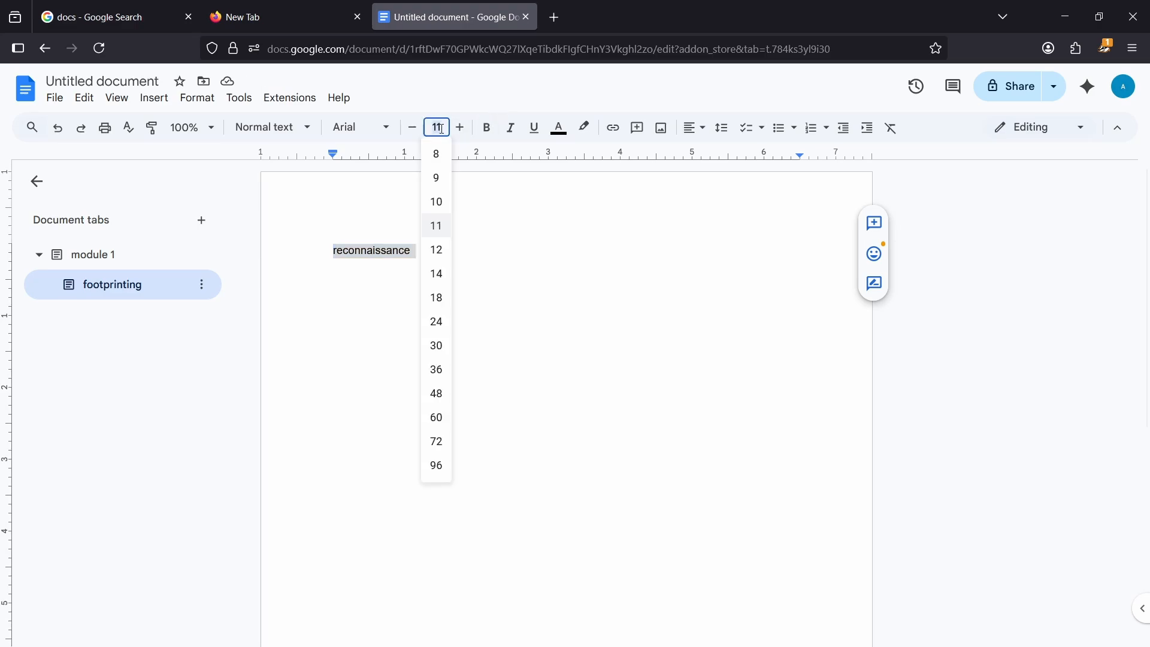
{"action": "left_click", "coordinate": [446, 350]}
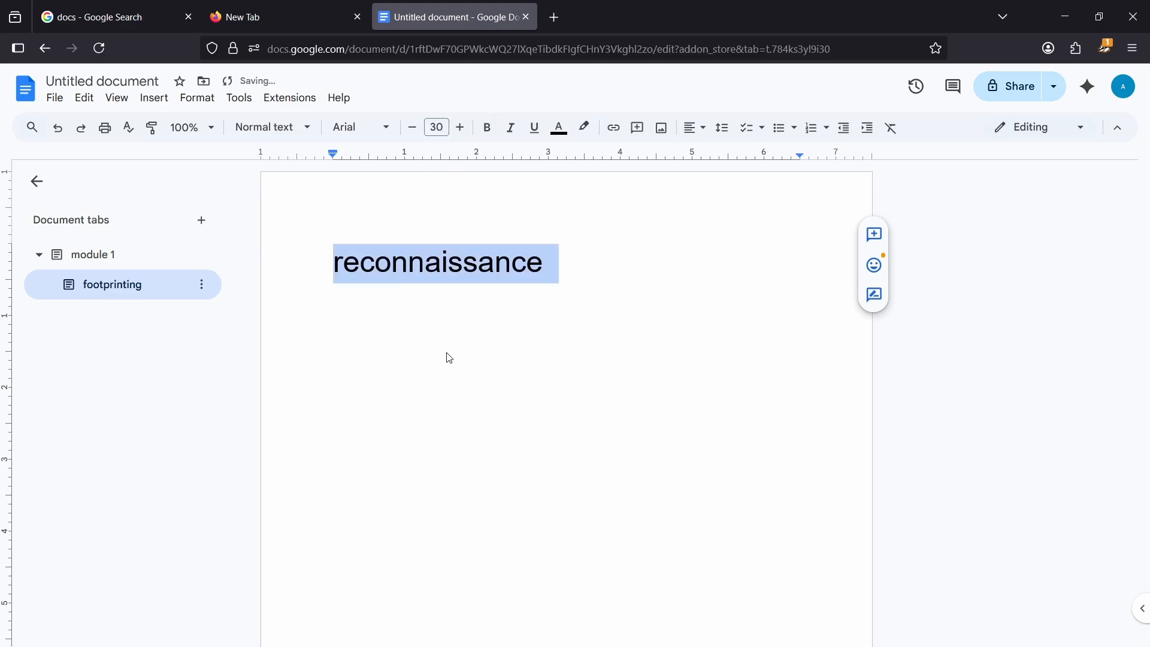
{"action": "left_click", "coordinate": [361, 285]}
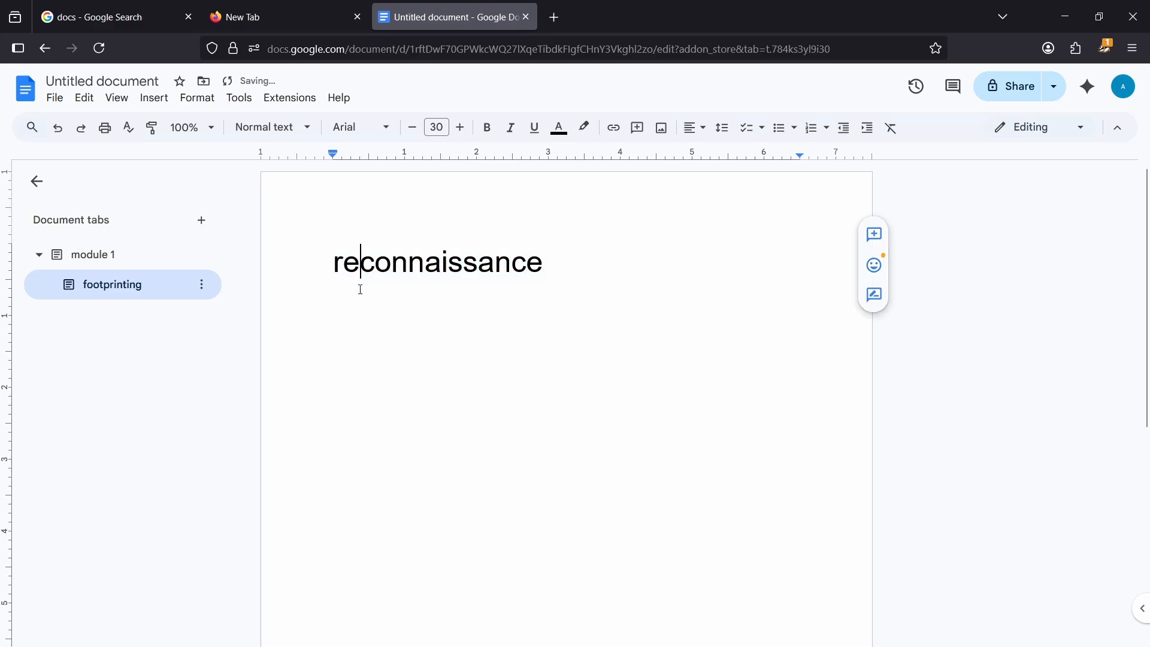
Step: Run the spelling and grammar check on the word "reconnaissance"
{"action": "left_click", "coordinate": [127, 131]}
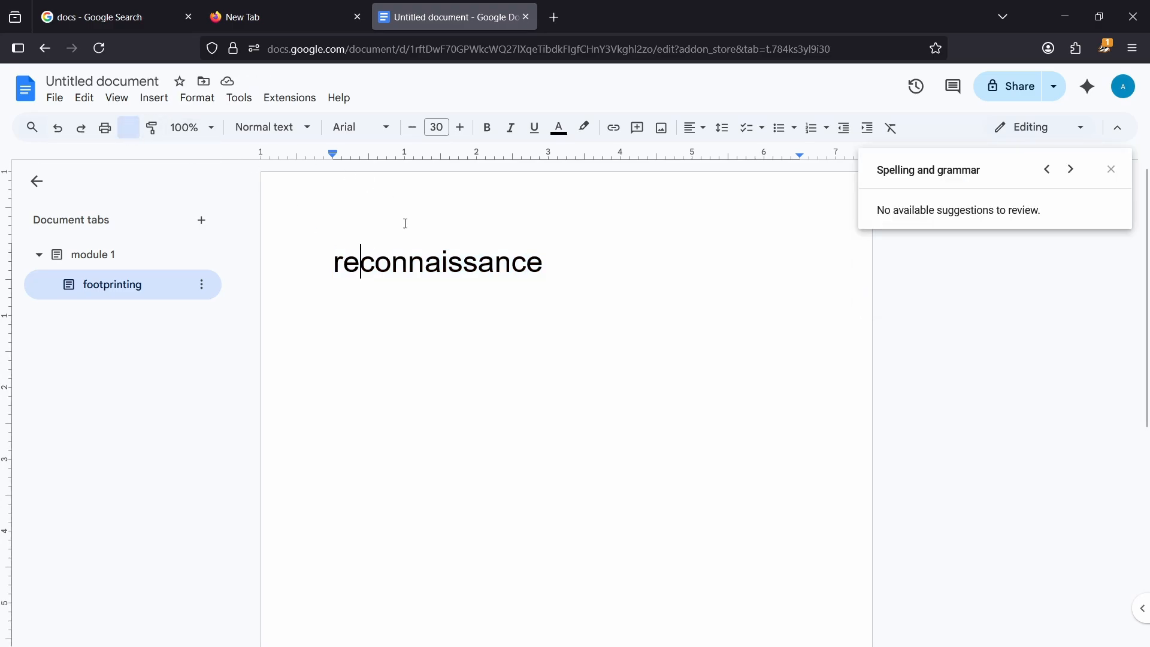
{"action": "left_click", "coordinate": [418, 266]}
{"action": "left_click_drag", "start_coordinate": [334, 263], "coordinate": [552, 265]}
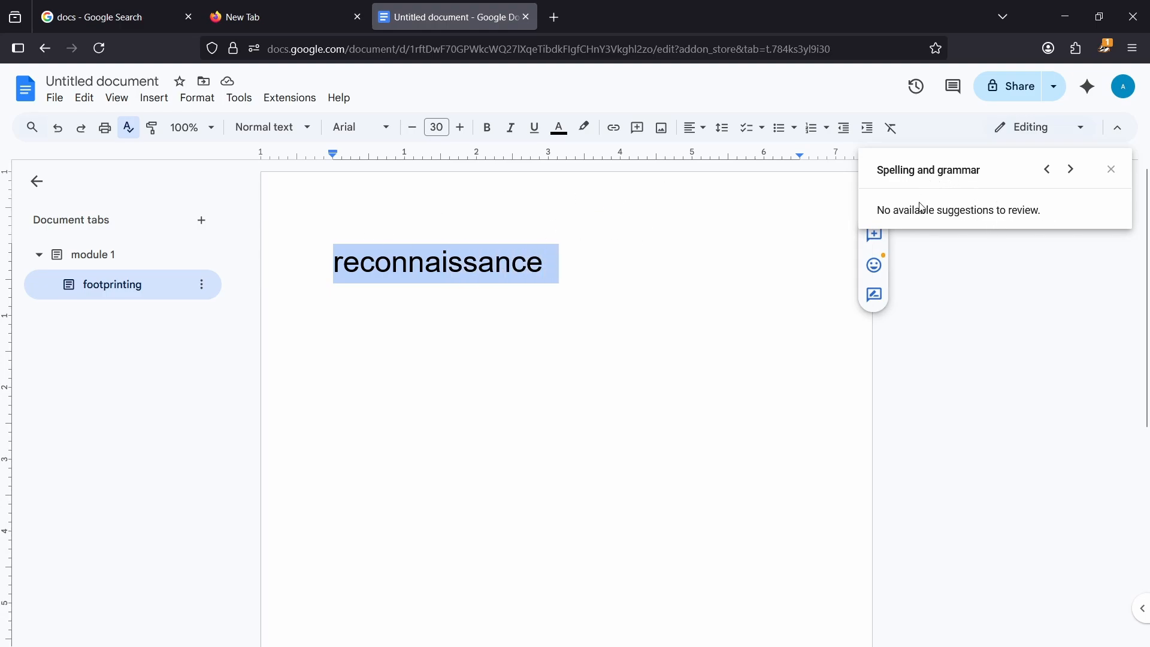
{"action": "left_click", "coordinate": [563, 325]}
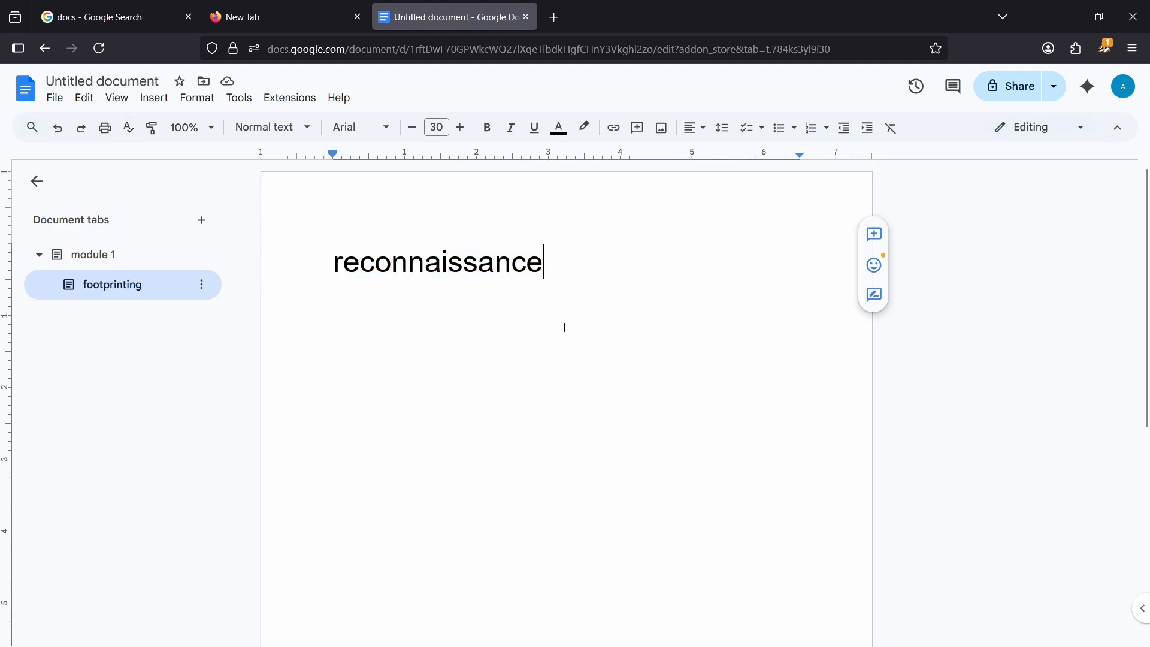
Step: Capitalize the heading as "Reconnaissance" and center-align it on the page
{"action": "key", "text": "Return"}
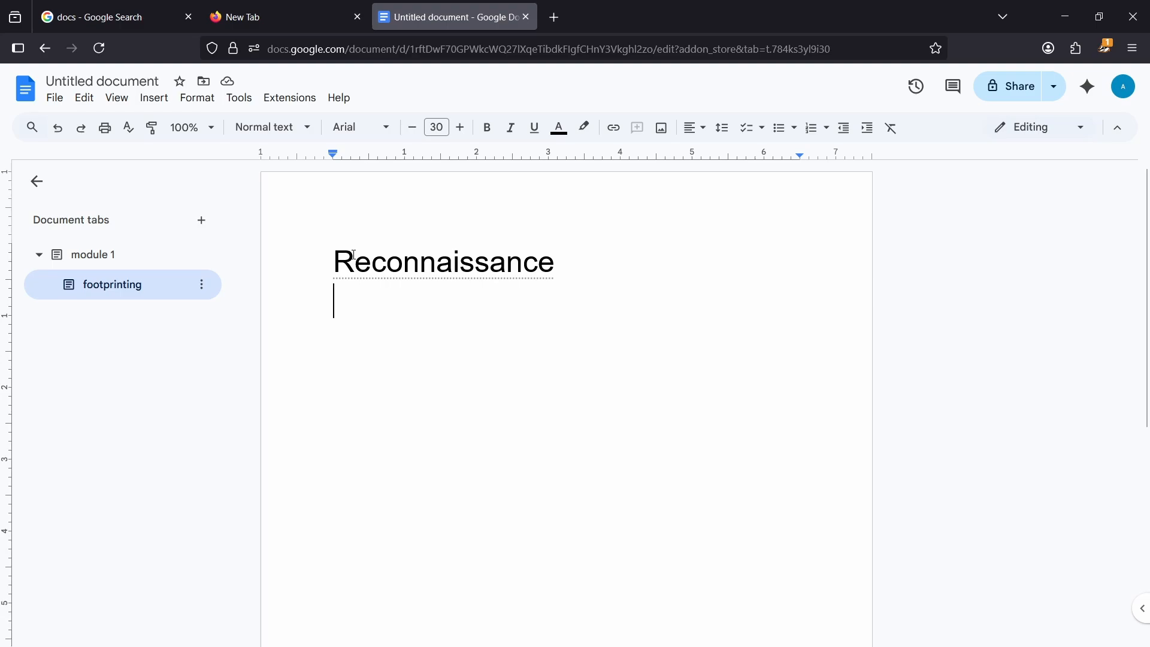
{"action": "left_click", "coordinate": [314, 269]}
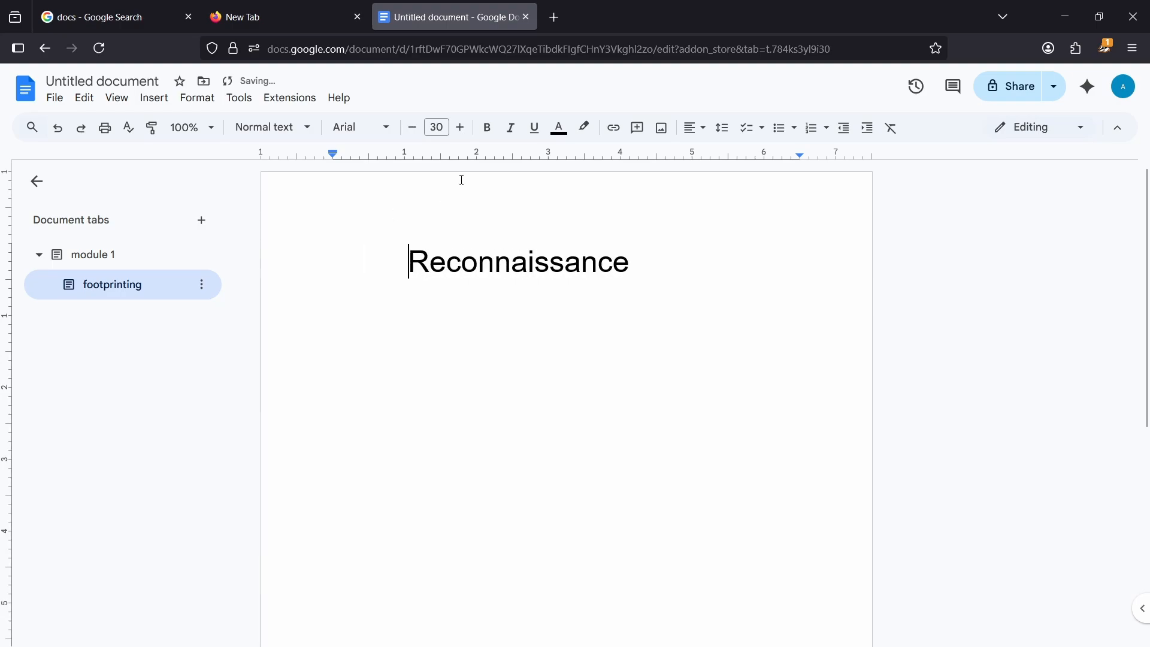
{"action": "left_click_drag", "start_coordinate": [420, 259], "coordinate": [647, 261]}
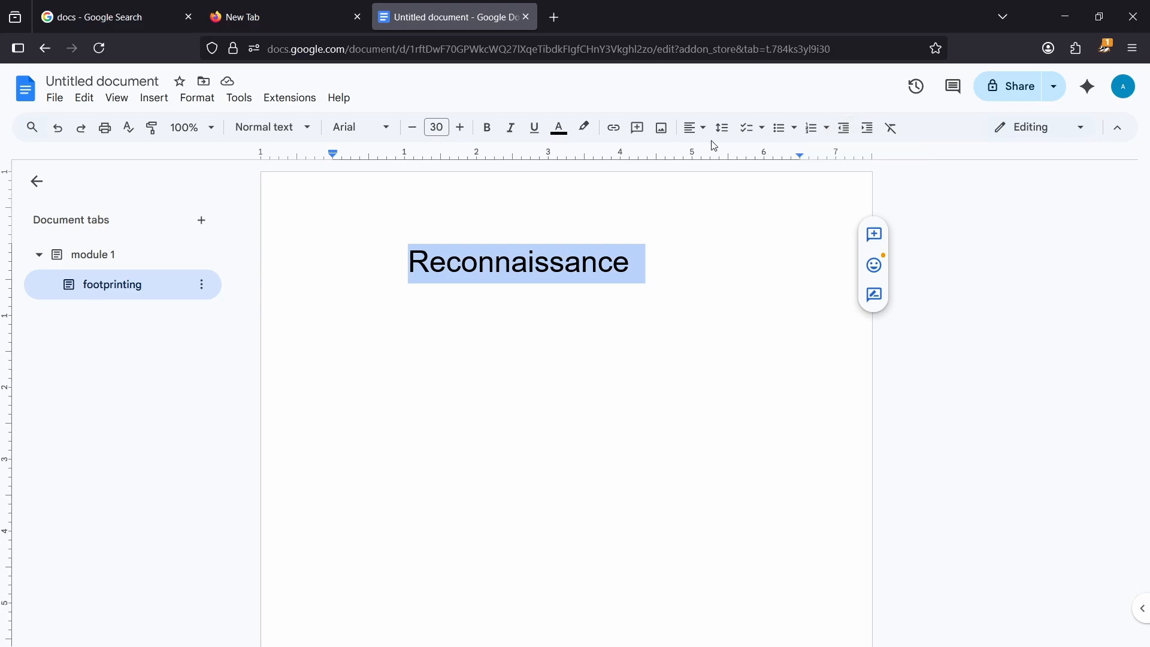
{"action": "left_click", "coordinate": [695, 127]}
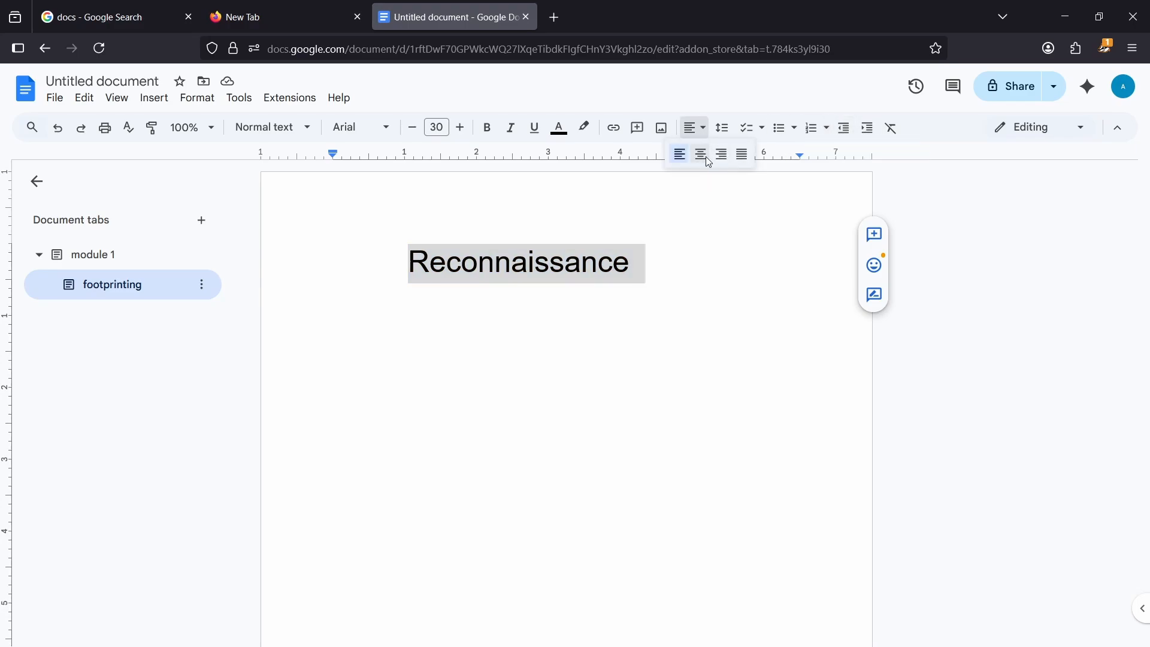
{"action": "left_click", "coordinate": [705, 159]}
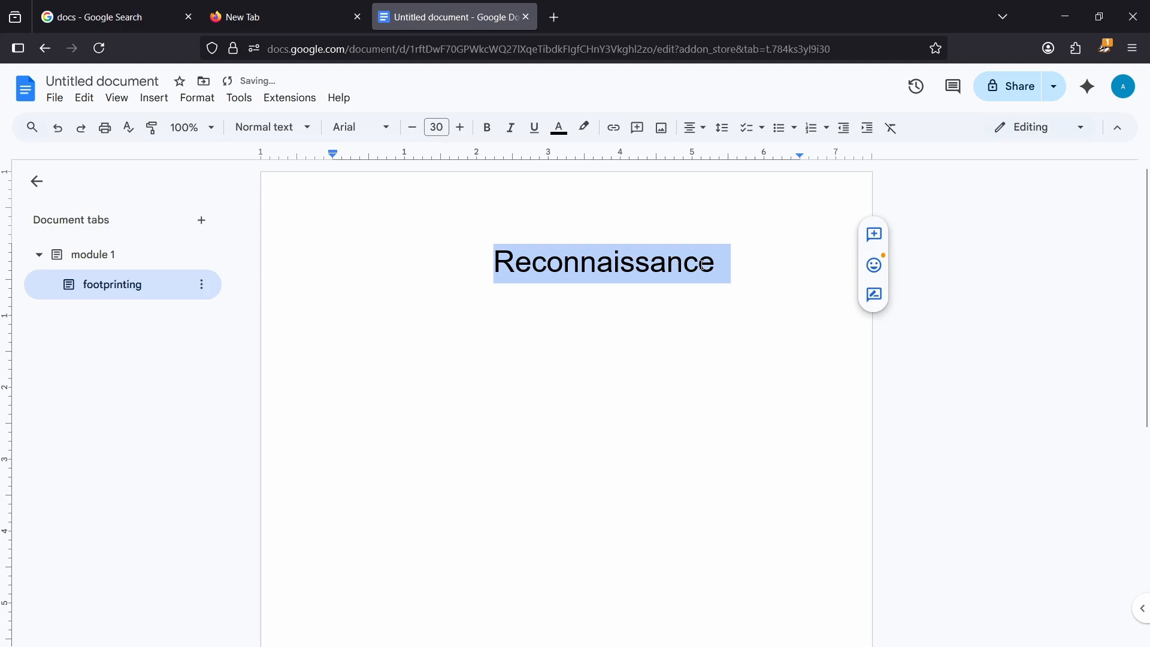
Step: Delete the extra leading spaces in front of the "Reconnaissance" heading
{"action": "left_click", "coordinate": [415, 240]}
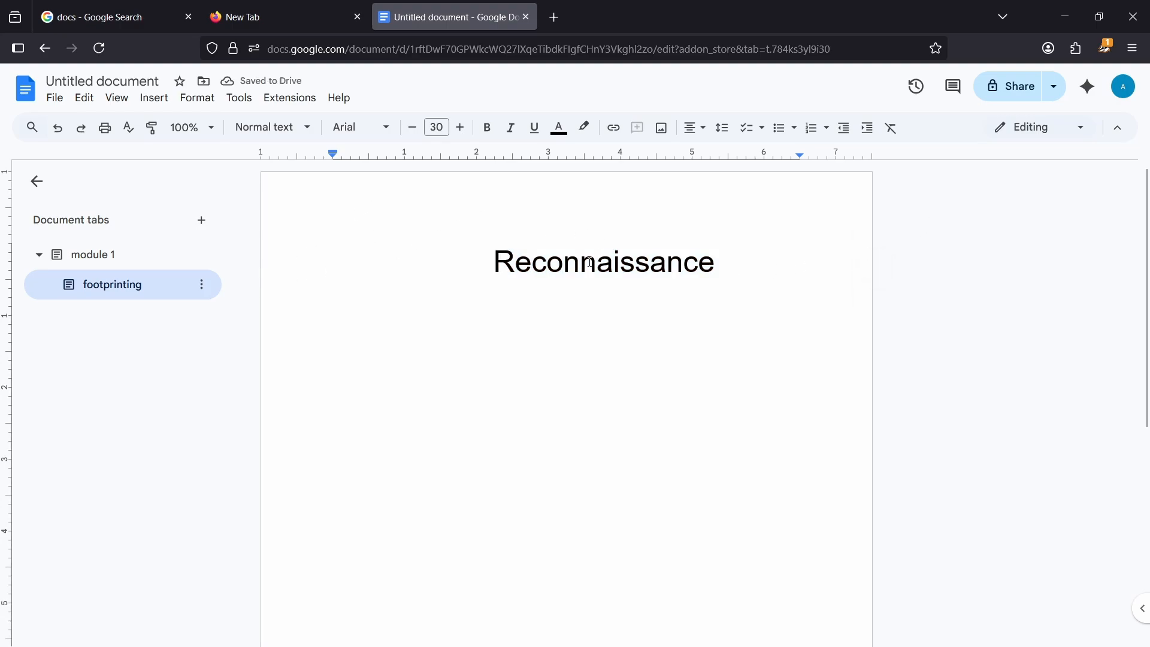
{"action": "key", "text": "BackSpace"}
{"action": "key", "text": "BackSpace"}
{"action": "key", "text": "BackSpace"}
{"action": "key", "text": "BackSpace"}
{"action": "key", "text": "BackSpace"}
{"action": "key", "text": "BackSpace"}
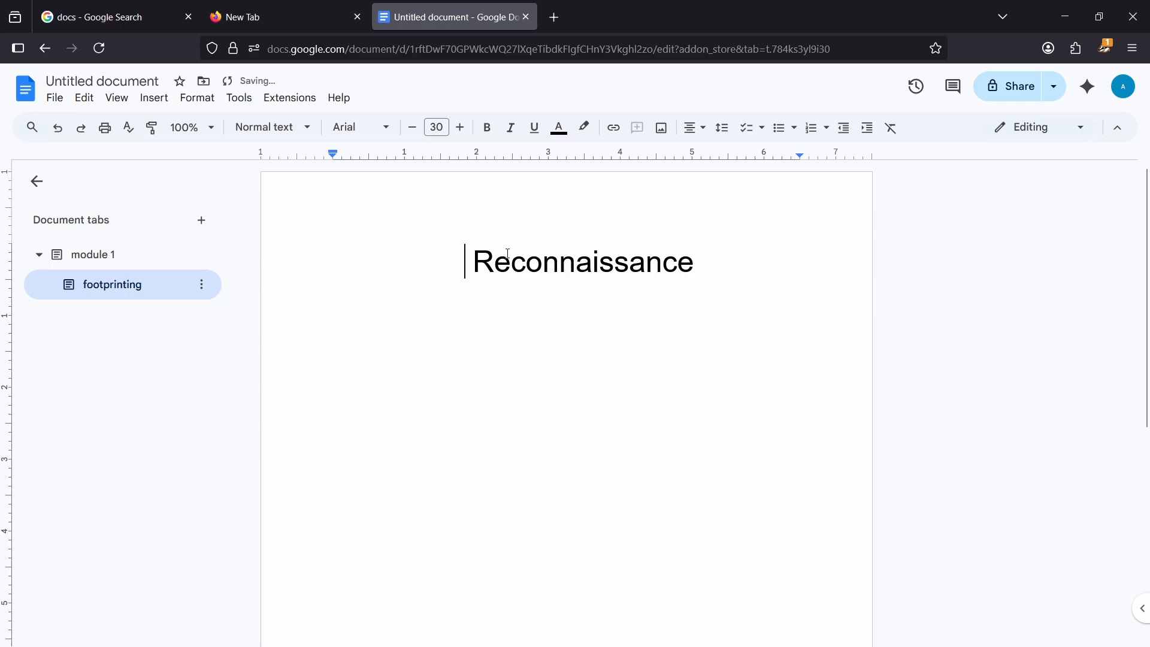
{"action": "key", "text": "BackSpace"}
{"action": "key", "text": "BackSpace"}
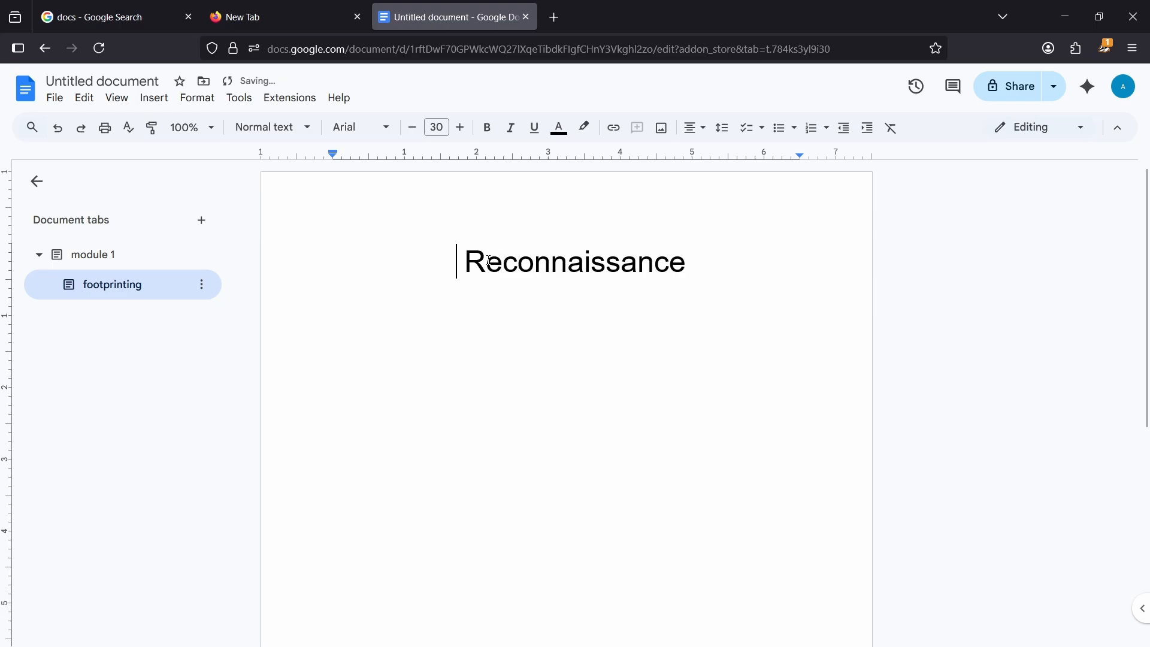
Step: Underline the "Reconnaissance" heading and make it bold
{"action": "double_click", "coordinate": [489, 338]}
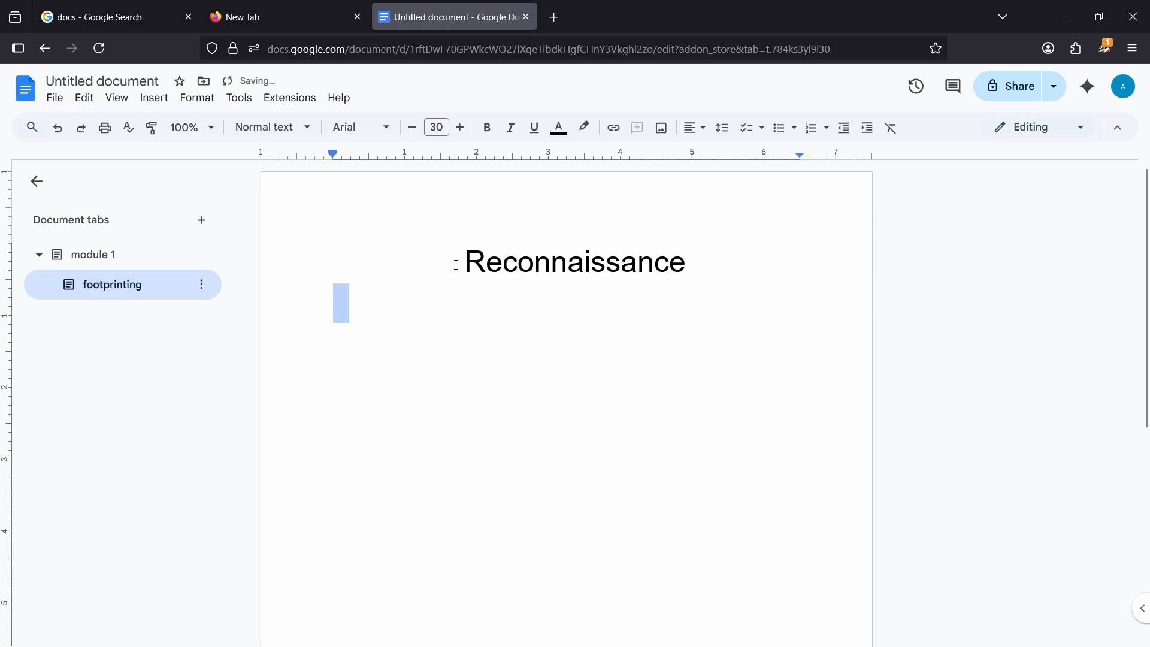
{"action": "left_click_drag", "start_coordinate": [456, 264], "coordinate": [702, 257]}
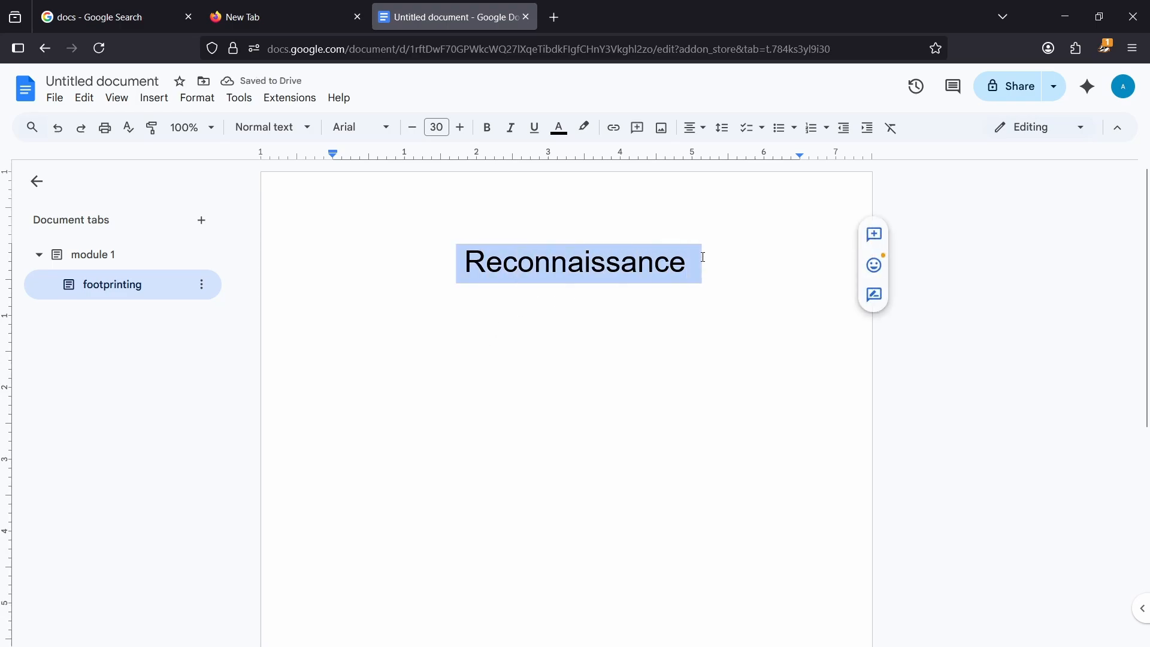
{"action": "left_click", "coordinate": [535, 131]}
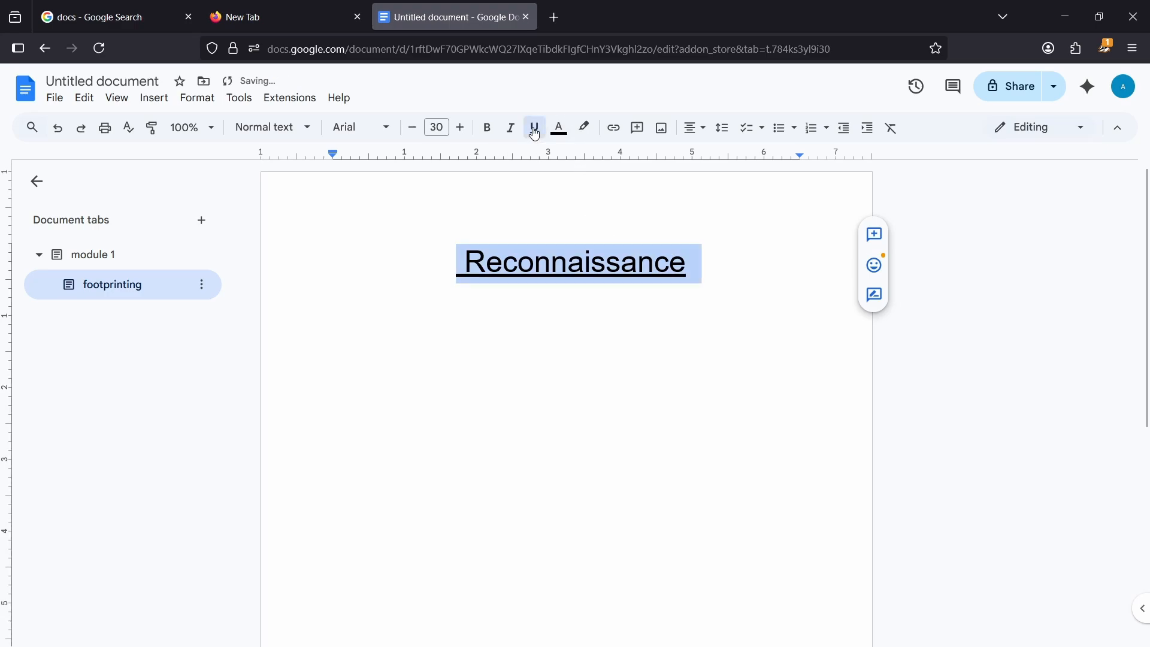
{"action": "left_click", "coordinate": [1105, 264]}
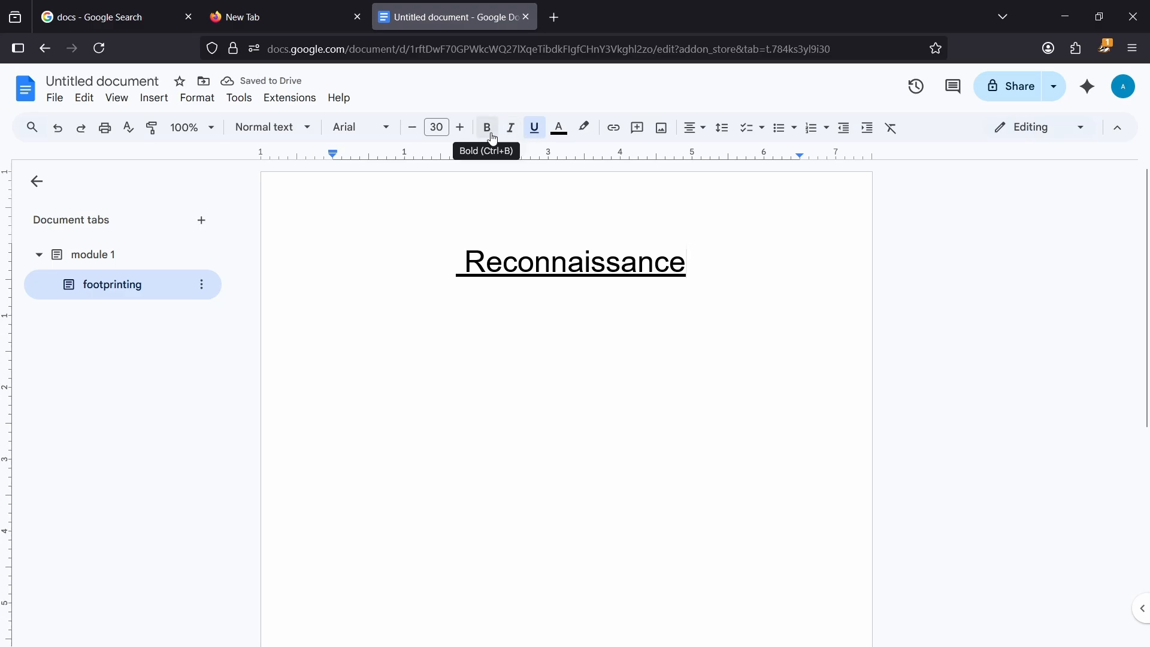
{"action": "left_click_drag", "start_coordinate": [455, 260], "coordinate": [682, 290]}
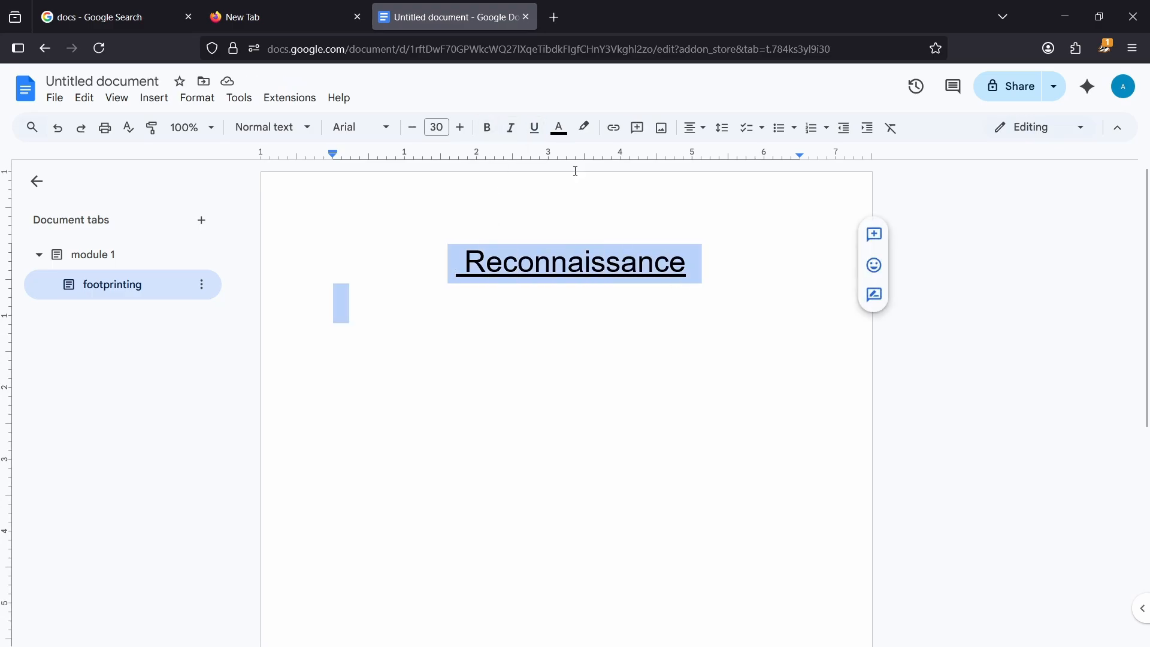
{"action": "left_click", "coordinate": [487, 127]}
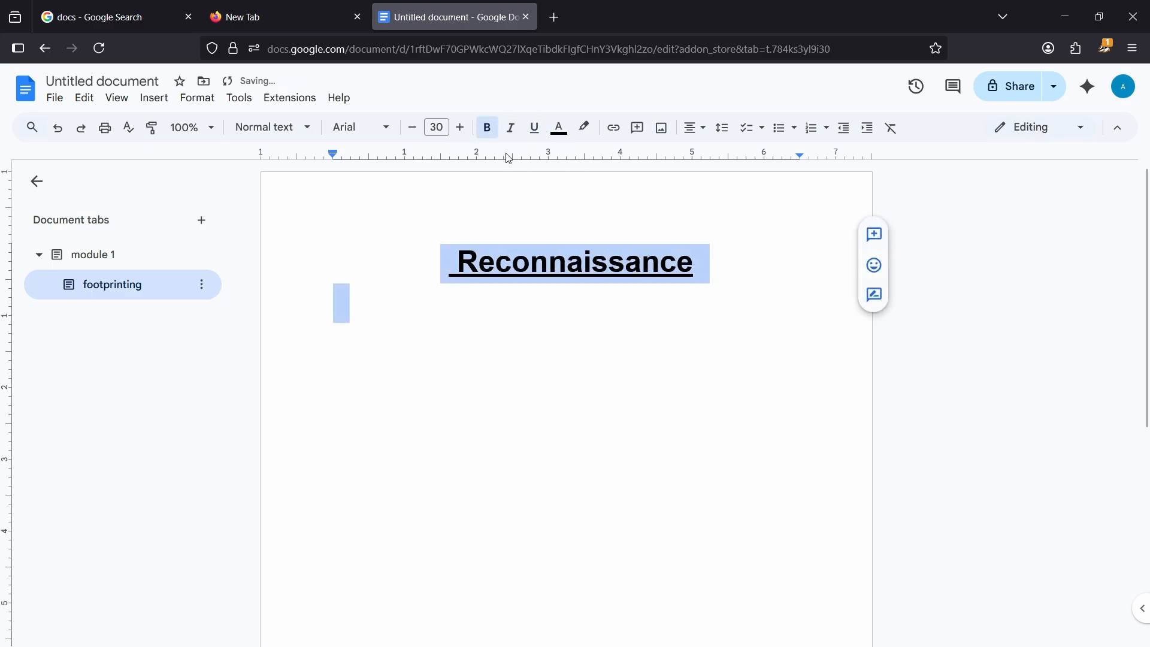
{"action": "left_click", "coordinate": [524, 199]}
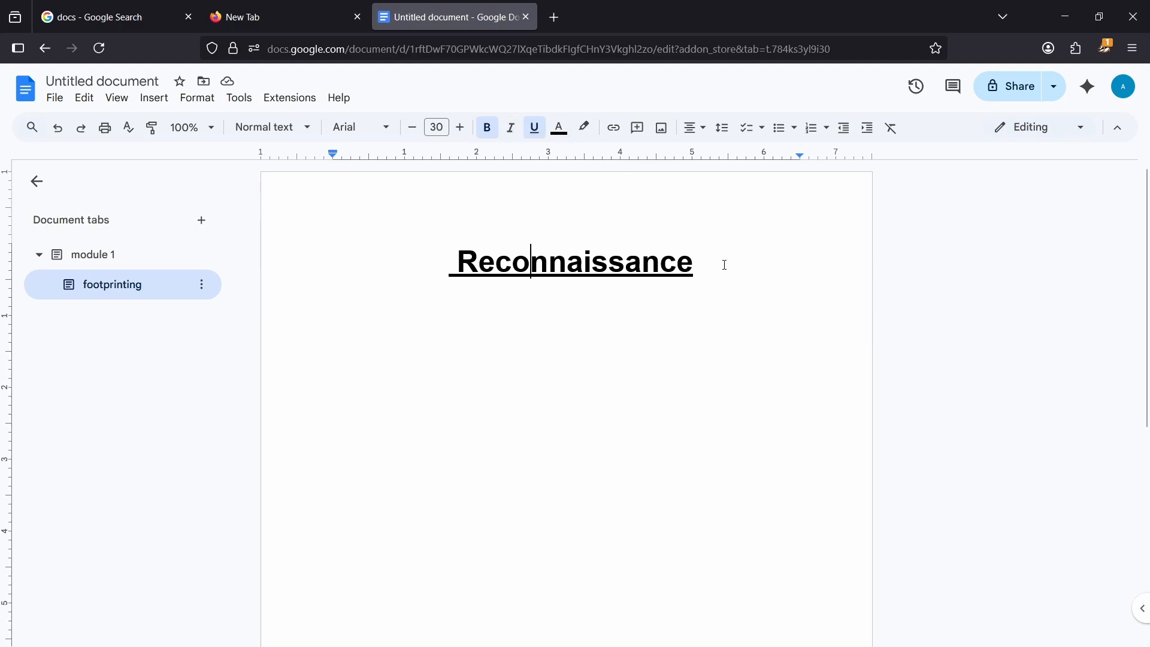
Step: Add a new line reading "shodan" below the "Reconnaissance" heading
{"action": "key", "text": "Return"}
{"action": "type", "text": "shoa"}
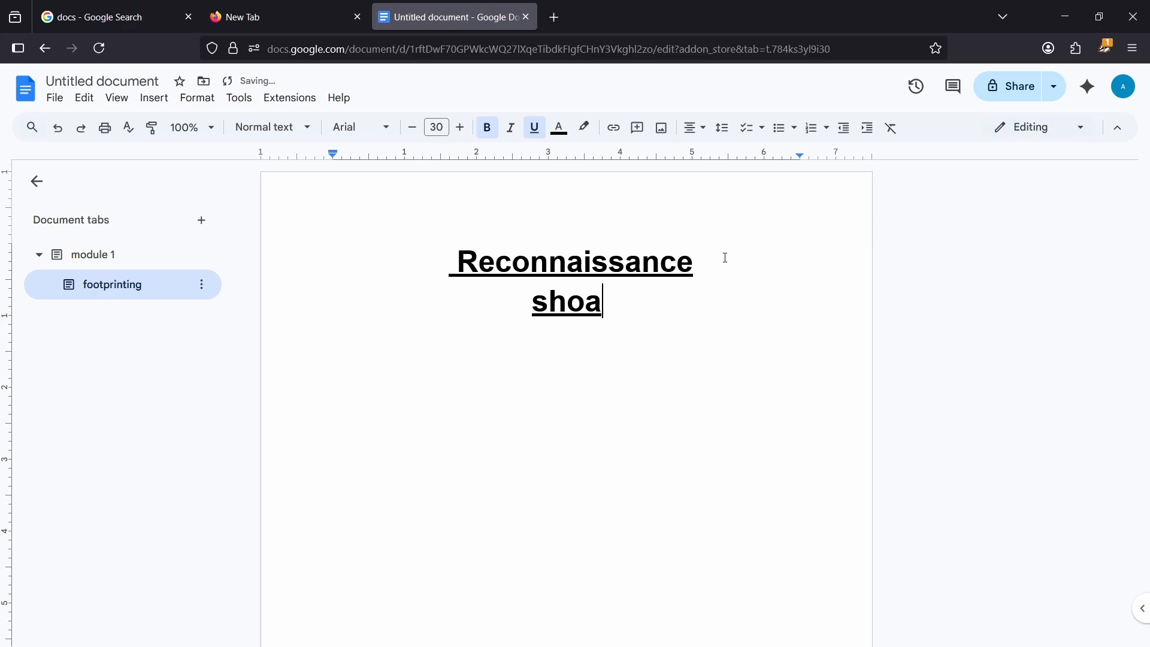
{"action": "key", "text": "BackSpace"}
{"action": "type", "text": "dan"}
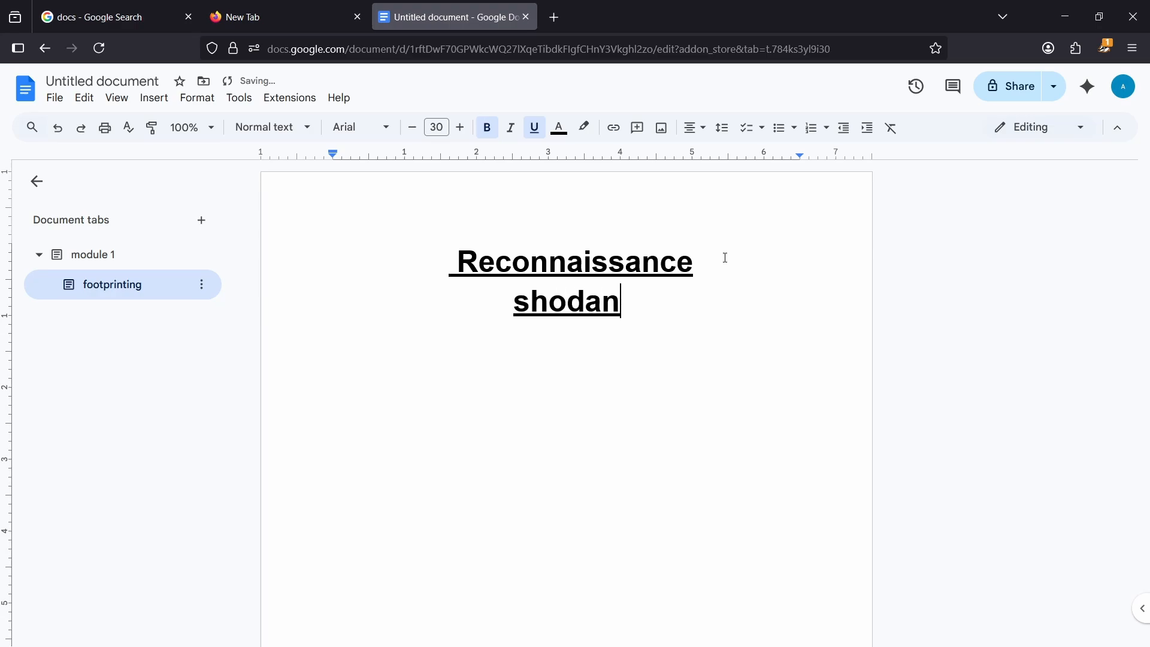
Step: Remove the underline and bold formatting from the word "shodan"
{"action": "left_click_drag", "start_coordinate": [630, 305], "coordinate": [518, 301]}
{"action": "left_click", "coordinate": [530, 139]}
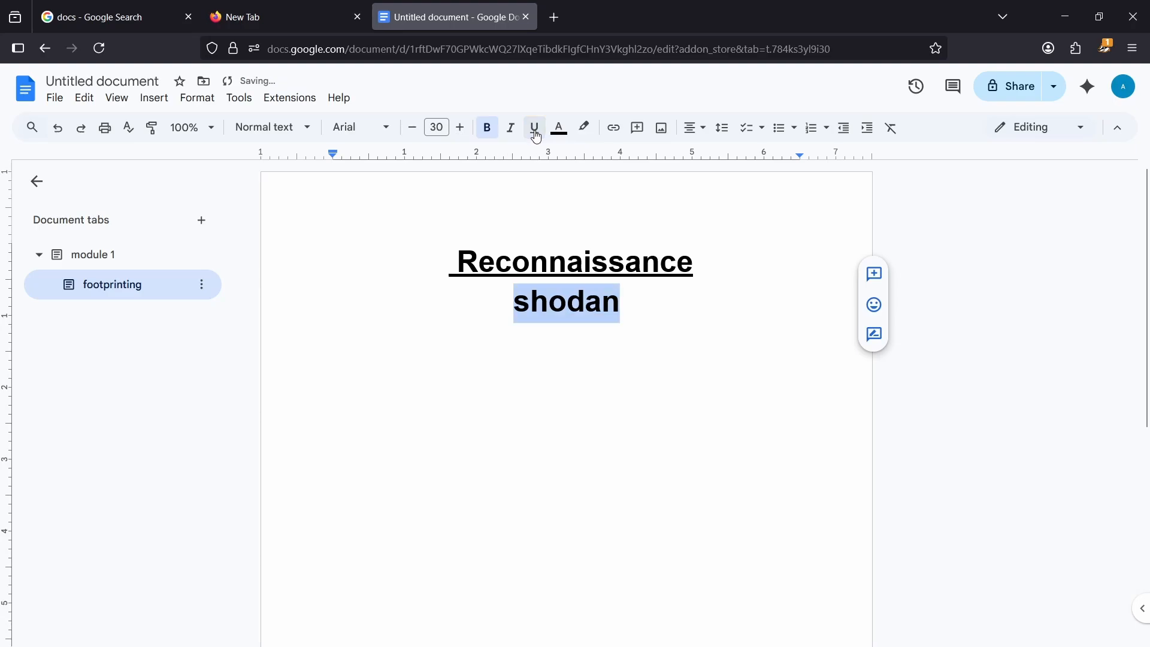
{"action": "left_click", "coordinate": [486, 138]}
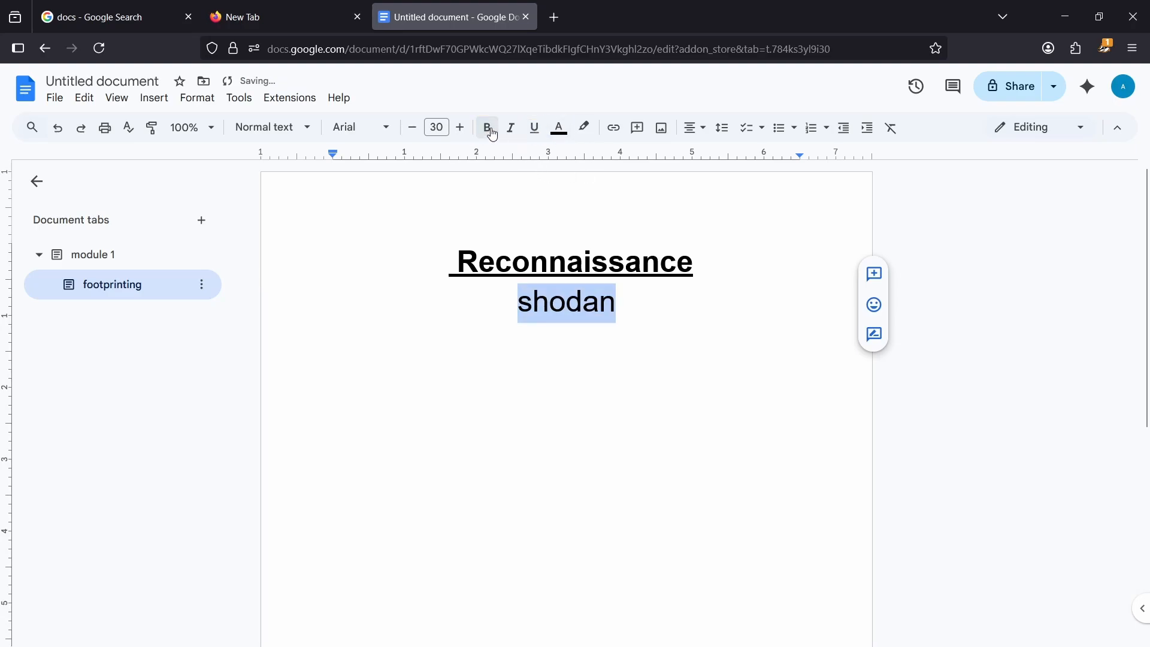
Step: Reduce the font size of the "shodan" line to 23
{"action": "left_click_drag", "start_coordinate": [508, 312], "coordinate": [509, 353]}
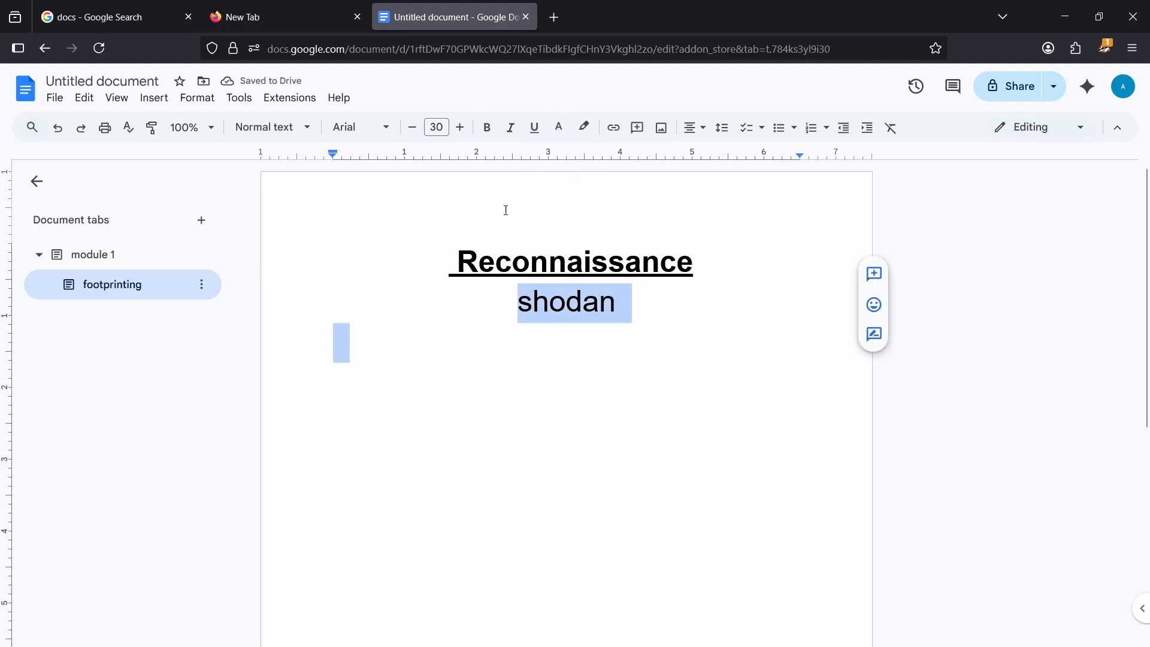
{"action": "left_click", "coordinate": [418, 133]}
{"action": "left_click", "coordinate": [417, 133]}
{"action": "left_click", "coordinate": [418, 135]}
{"action": "left_click", "coordinate": [418, 134]}
{"action": "left_click", "coordinate": [418, 134]}
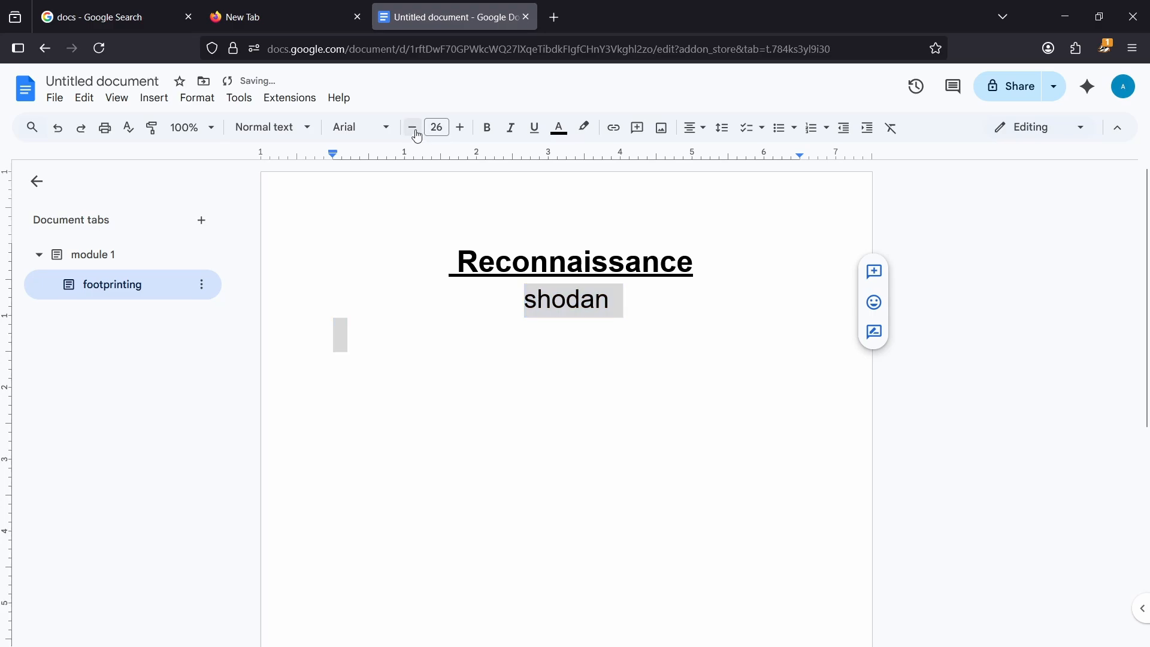
{"action": "left_click", "coordinate": [418, 134]}
{"action": "left_click", "coordinate": [418, 134]}
Step: Left-align the "shodan" line
{"action": "left_click_drag", "start_coordinate": [599, 310], "coordinate": [530, 303]}
{"action": "left_click", "coordinate": [695, 128]}
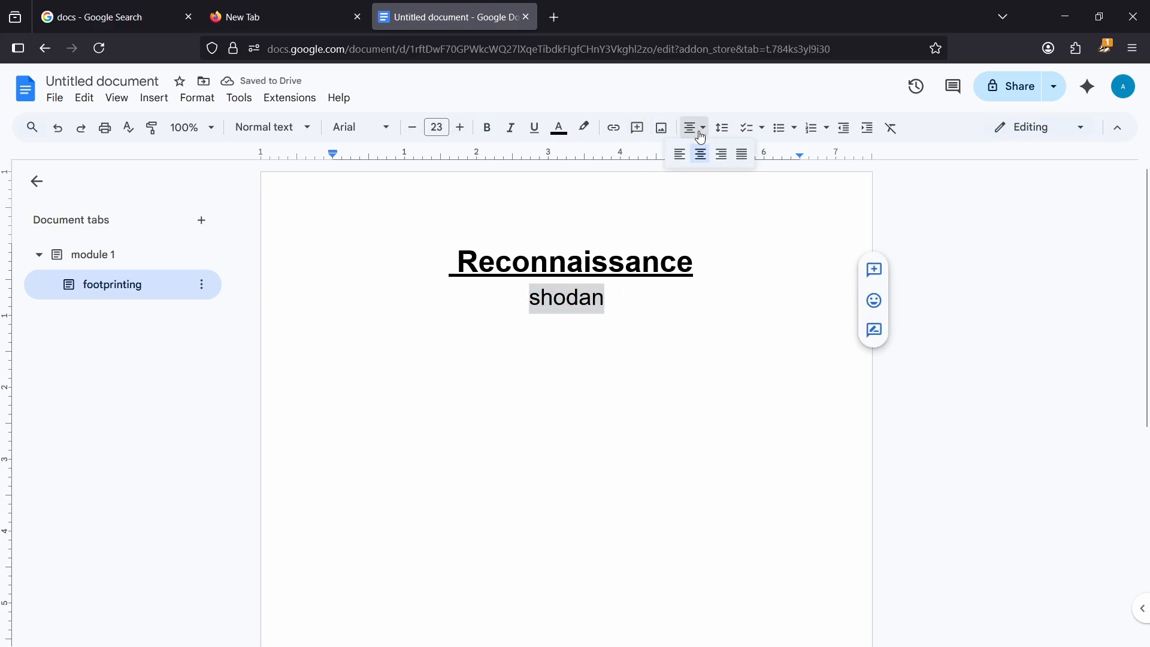
{"action": "left_click", "coordinate": [678, 154]}
{"action": "left_click", "coordinate": [378, 323]}
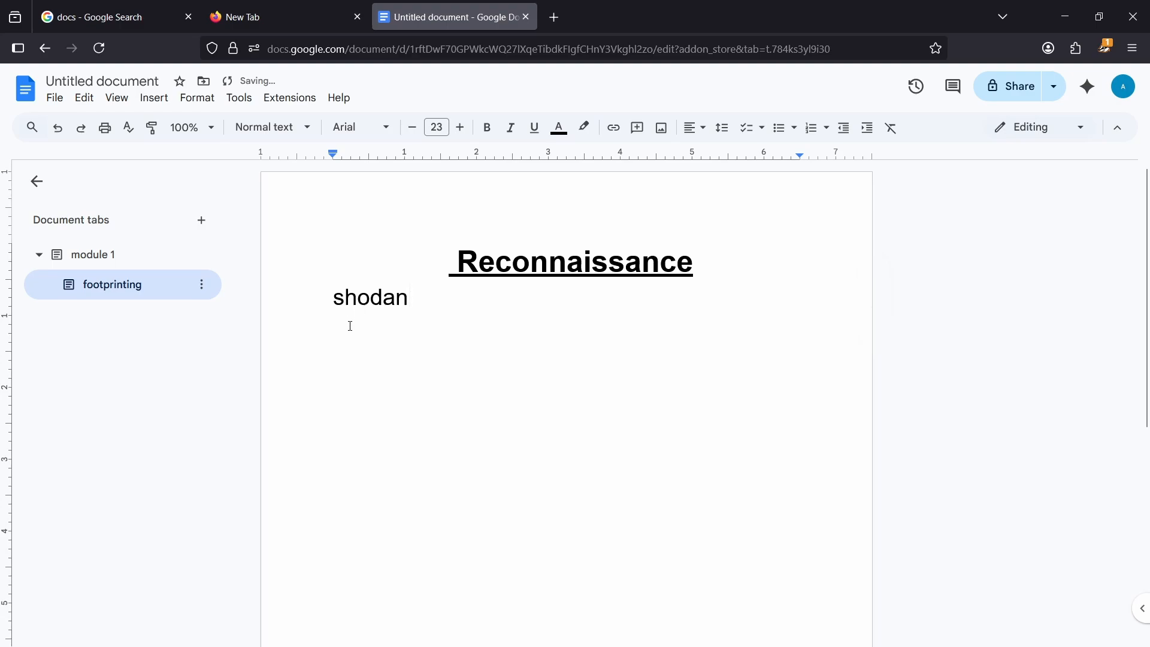
Step: Insert a "Tools" line above "shodan", leaving one blank line between it and the "Reconnaissance" heading
{"action": "left_click", "coordinate": [331, 302]}
{"action": "key", "text": "Return"}
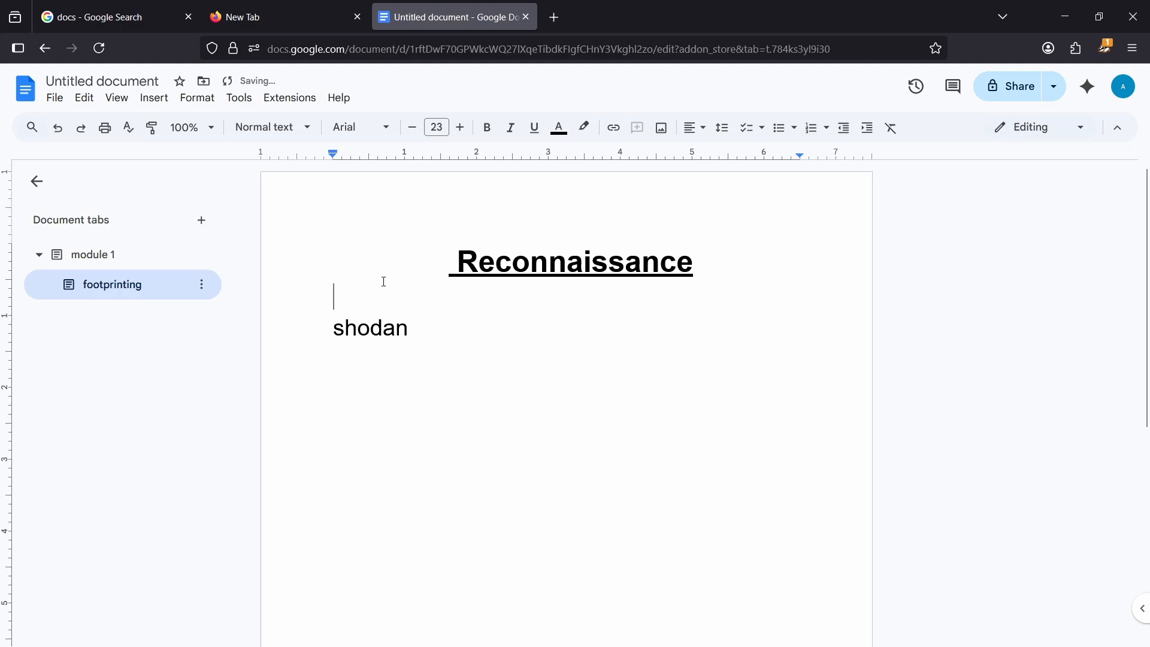
{"action": "key", "text": "Return"}
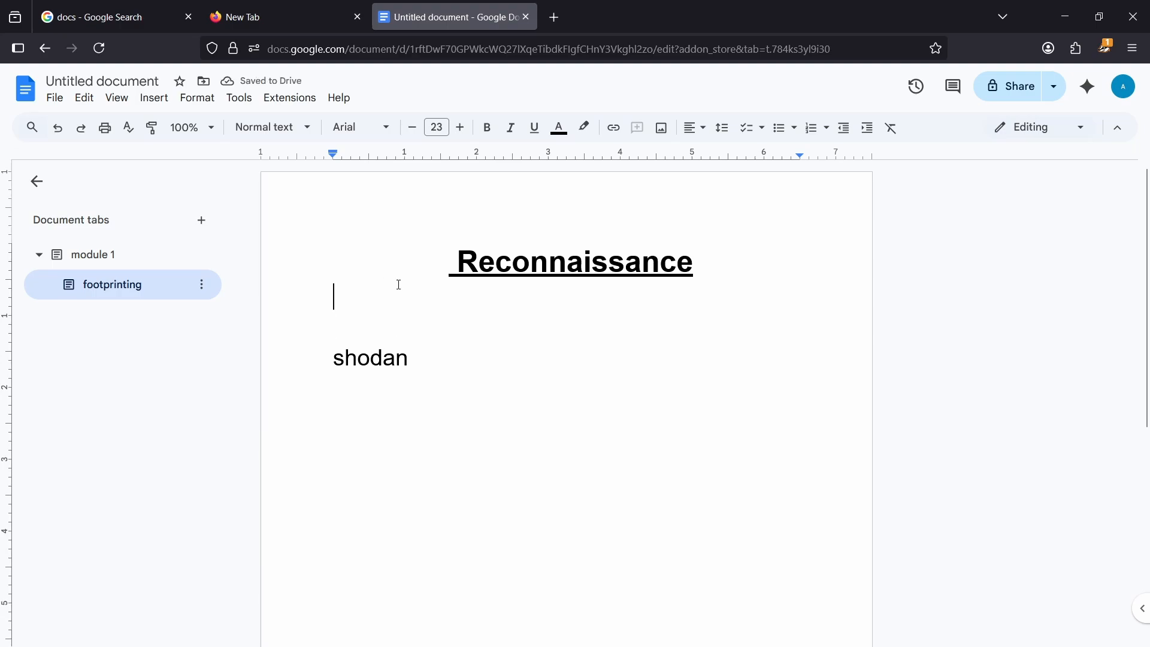
{"action": "type", "text": "tools"}
{"action": "key", "text": "Return"}
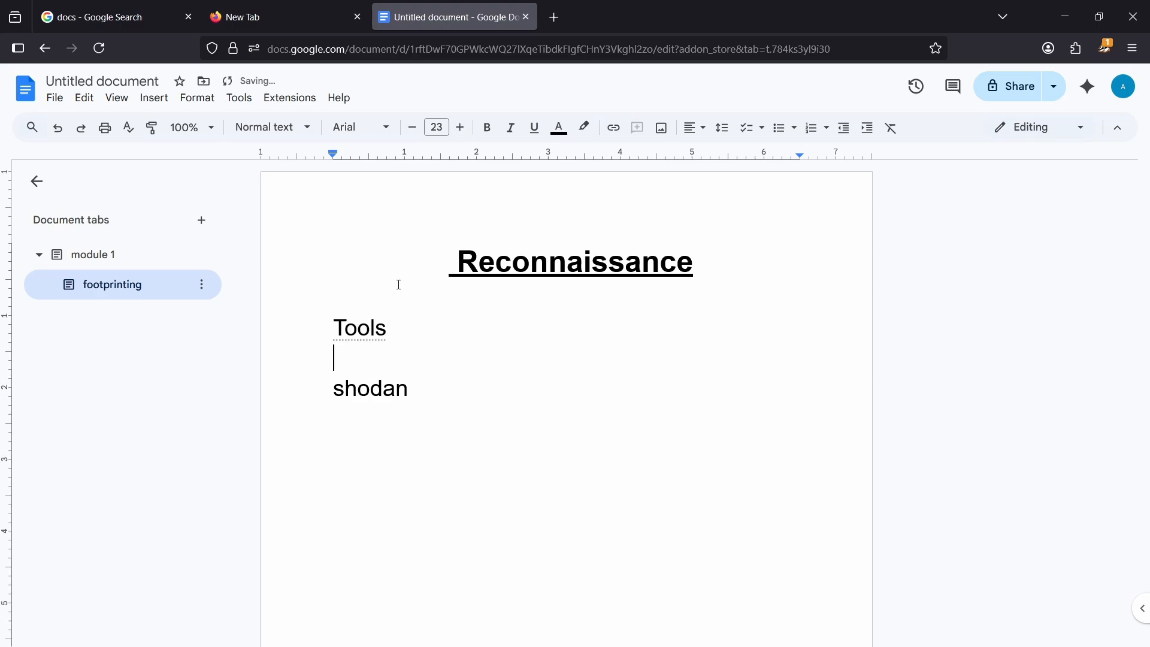
Step: Increase the font size of the word "Tools" to 30
{"action": "left_click_drag", "start_coordinate": [330, 332], "coordinate": [402, 331]}
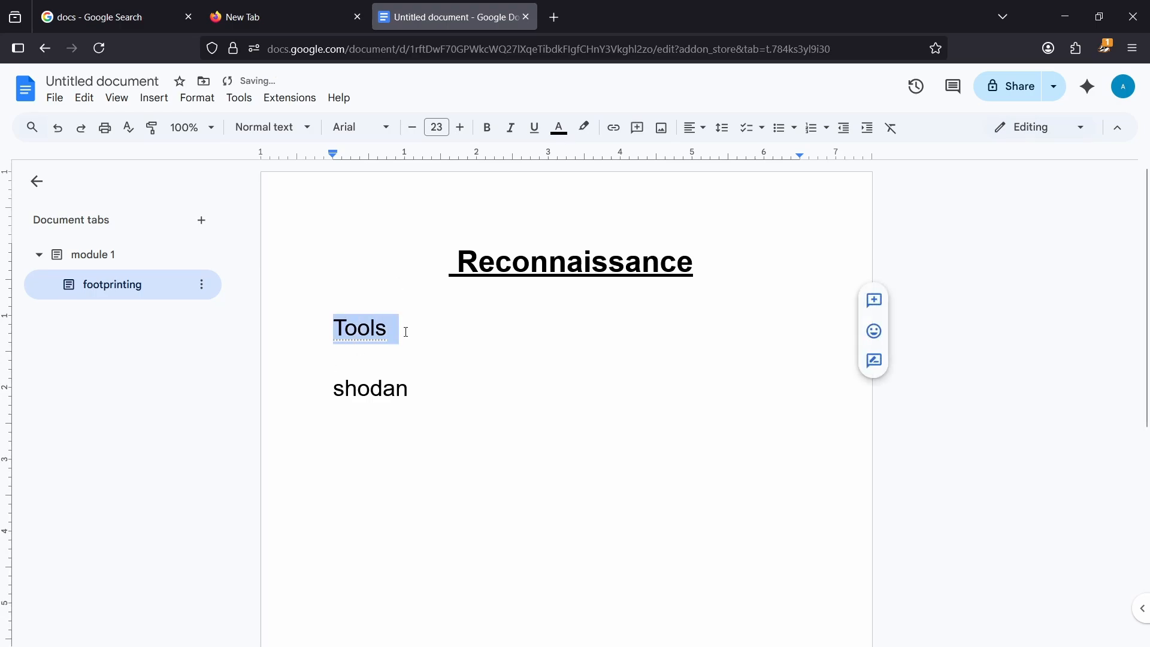
{"action": "left_click", "coordinate": [459, 126]}
{"action": "left_click", "coordinate": [459, 127]}
{"action": "left_click", "coordinate": [459, 127]}
{"action": "left_click", "coordinate": [459, 127]}
{"action": "left_click", "coordinate": [459, 127]}
{"action": "left_click", "coordinate": [459, 133]}
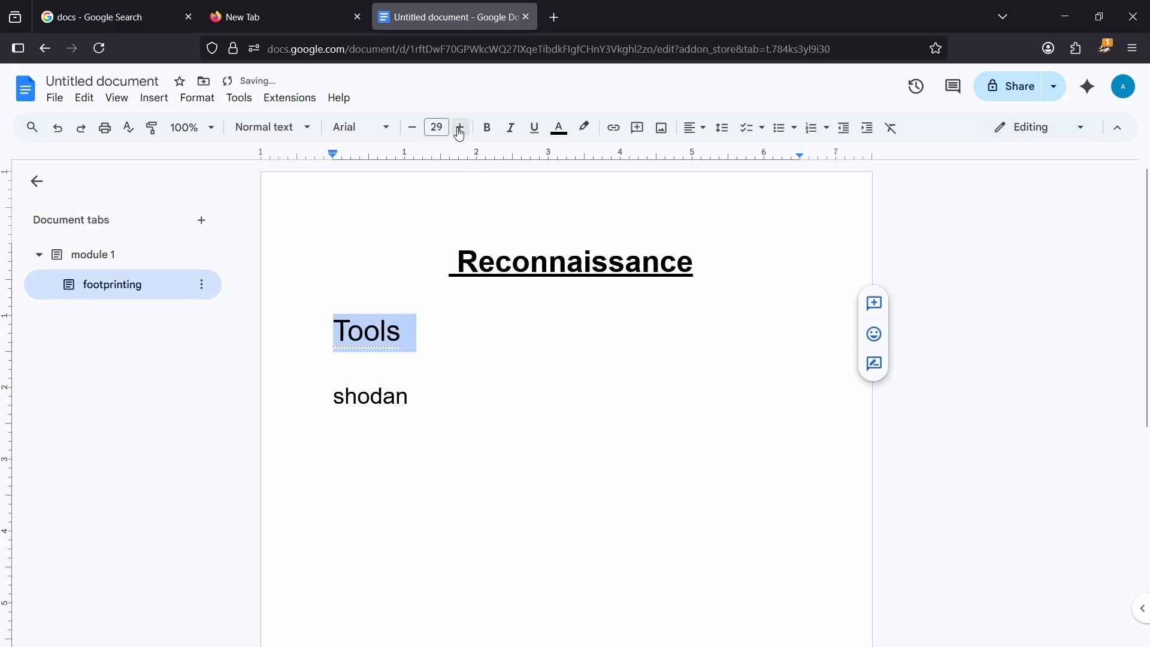
{"action": "left_click", "coordinate": [458, 133]}
{"action": "left_click", "coordinate": [1003, 282]}
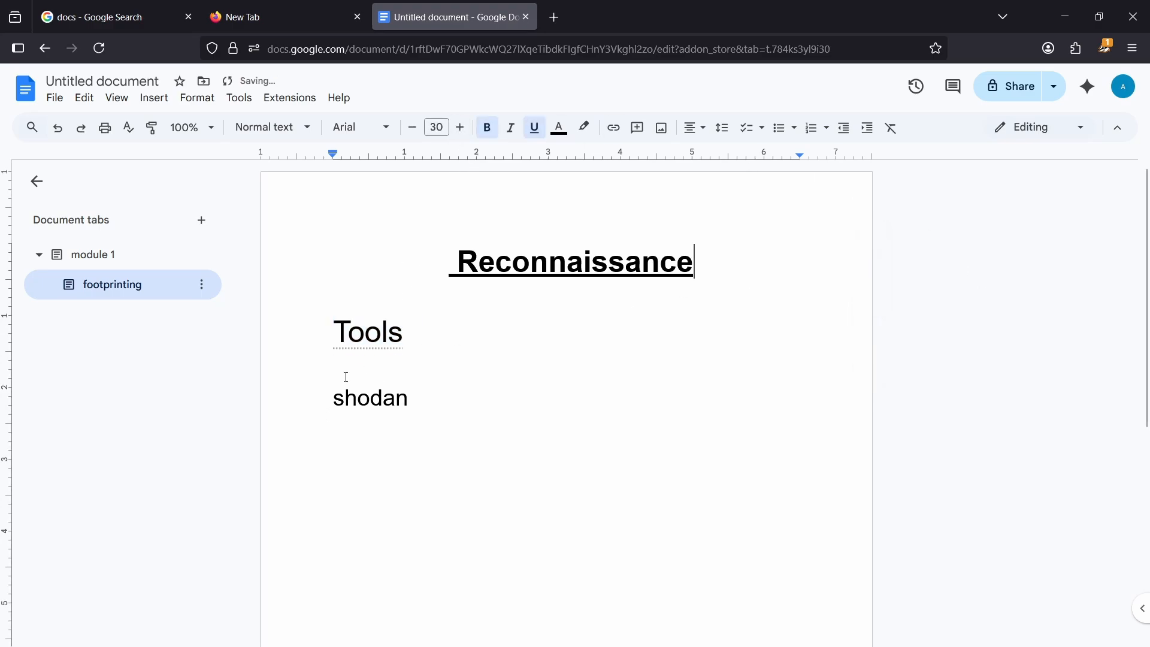
Step: Remove the blank line between "Tools" and "shodan", and format "shodan" as a bulleted list item
{"action": "left_click", "coordinate": [333, 398]}
{"action": "key", "text": "BackSpace"}
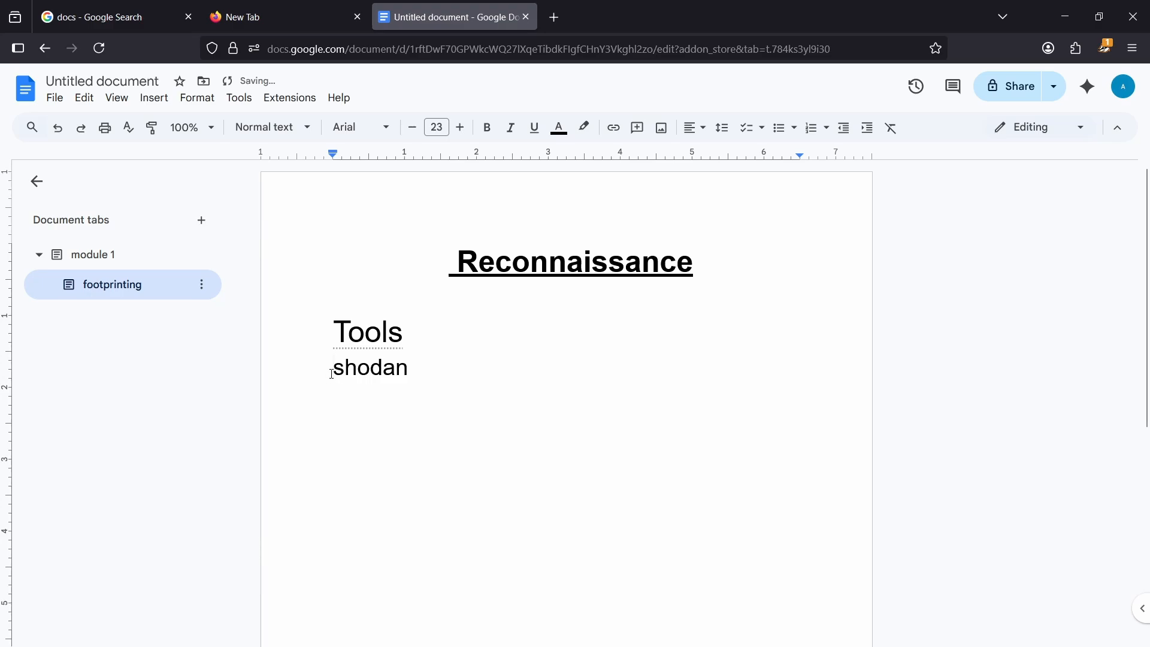
{"action": "left_click_drag", "start_coordinate": [333, 371], "coordinate": [416, 376]}
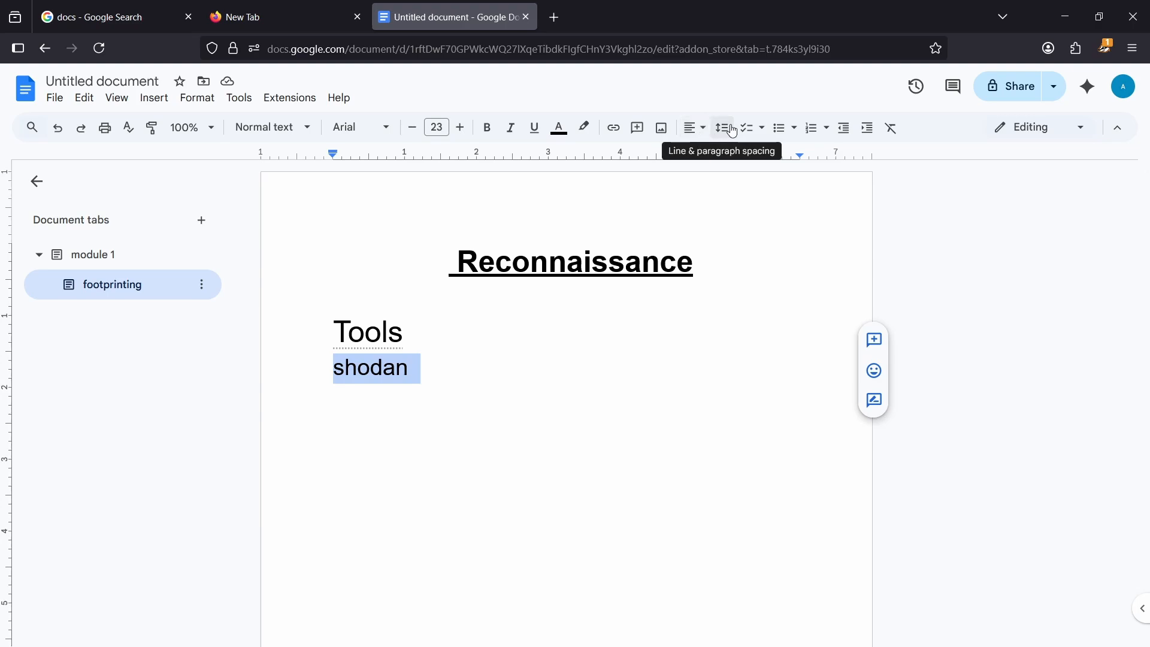
{"action": "left_click", "coordinate": [779, 127]}
{"action": "left_click", "coordinate": [473, 395]}
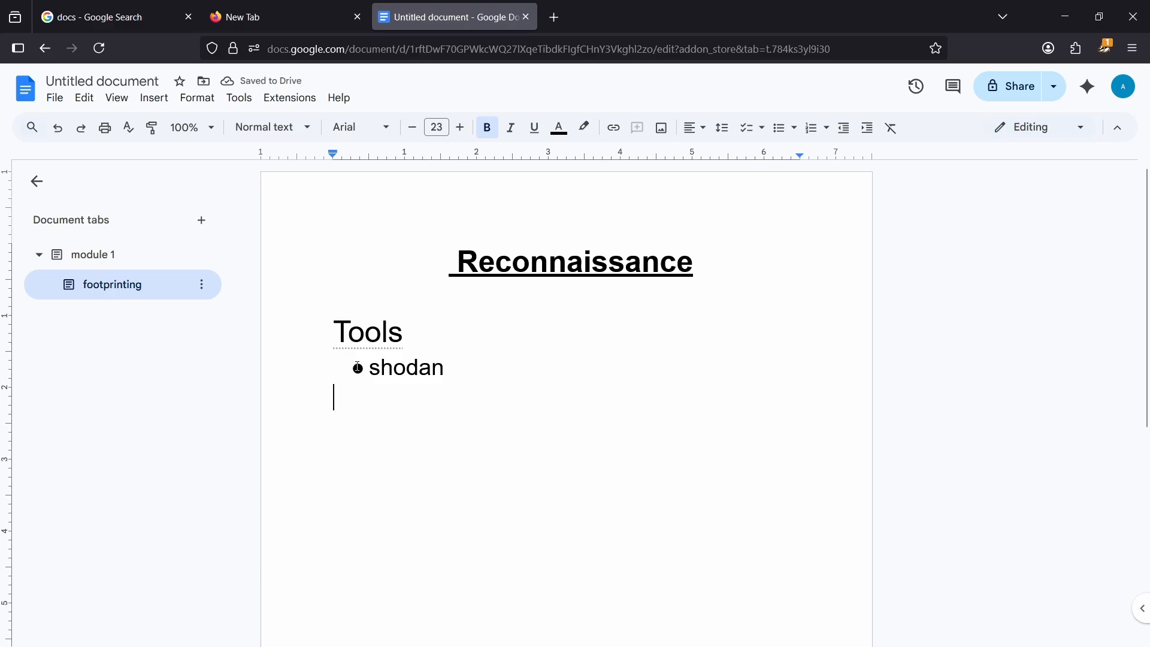
Step: Convert the "shodan" bullet into a numbered list item
{"action": "left_click", "coordinate": [344, 368]}
{"action": "mouse_move", "coordinate": [345, 368]}
{"action": "left_mouse_down"}
{"action": "mouse_move", "coordinate": [420, 369]}
{"action": "mouse_move", "coordinate": [360, 370]}
{"action": "left_mouse_up"}
{"action": "left_click", "coordinate": [358, 368]}
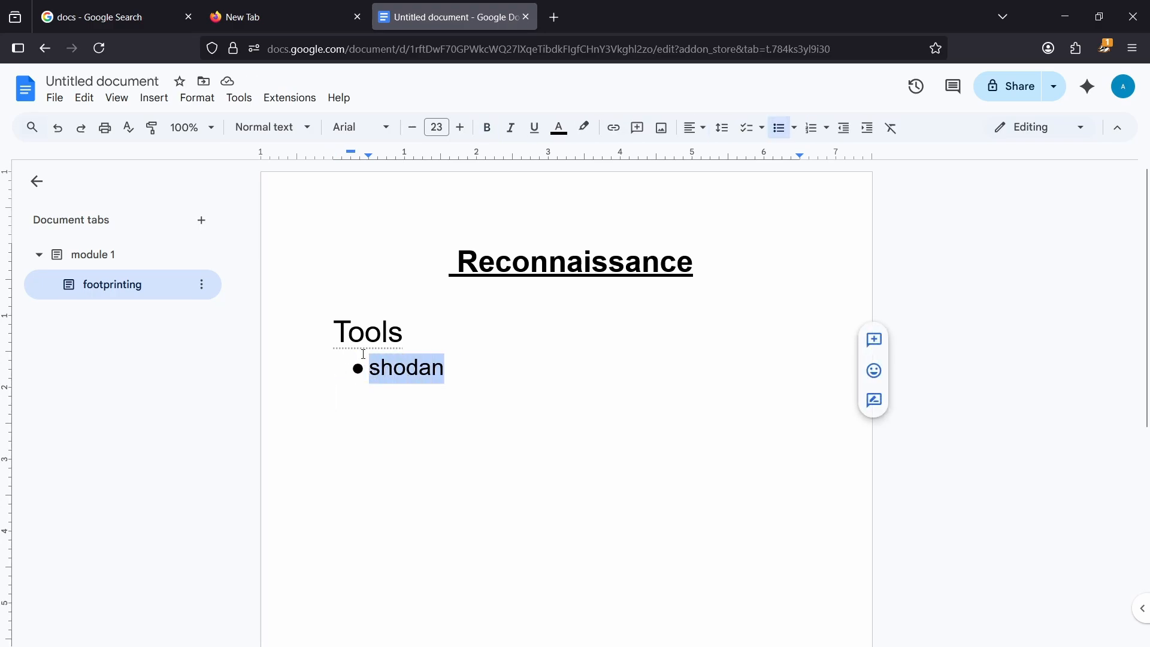
{"action": "left_click", "coordinate": [811, 128]}
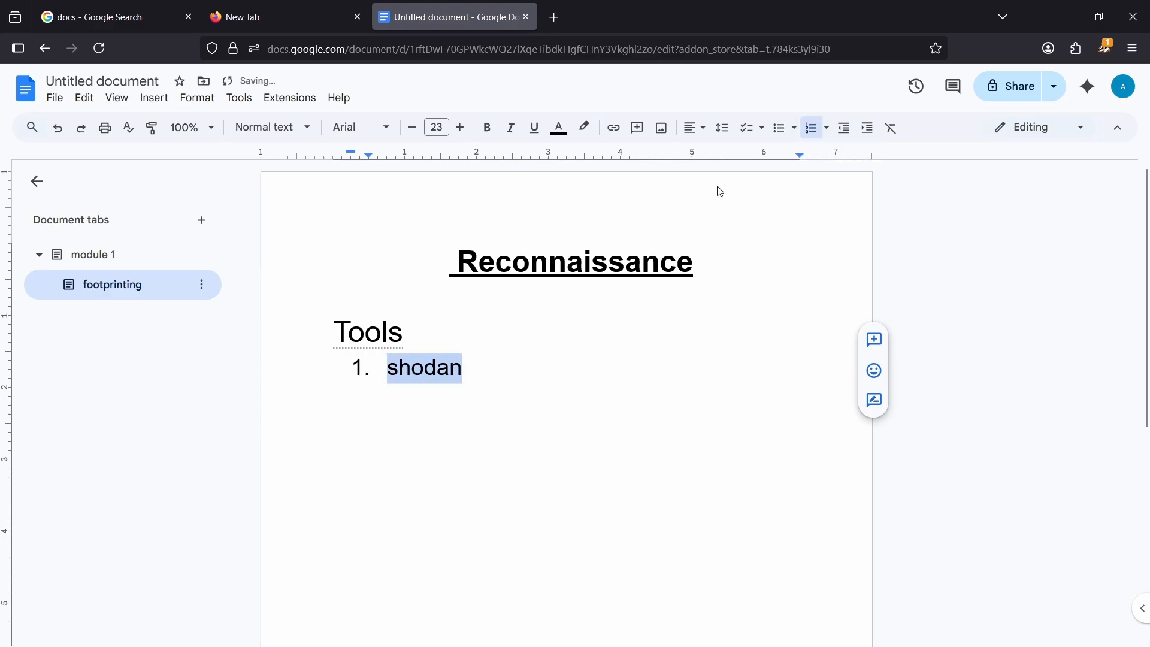
{"action": "left_click", "coordinate": [487, 369]}
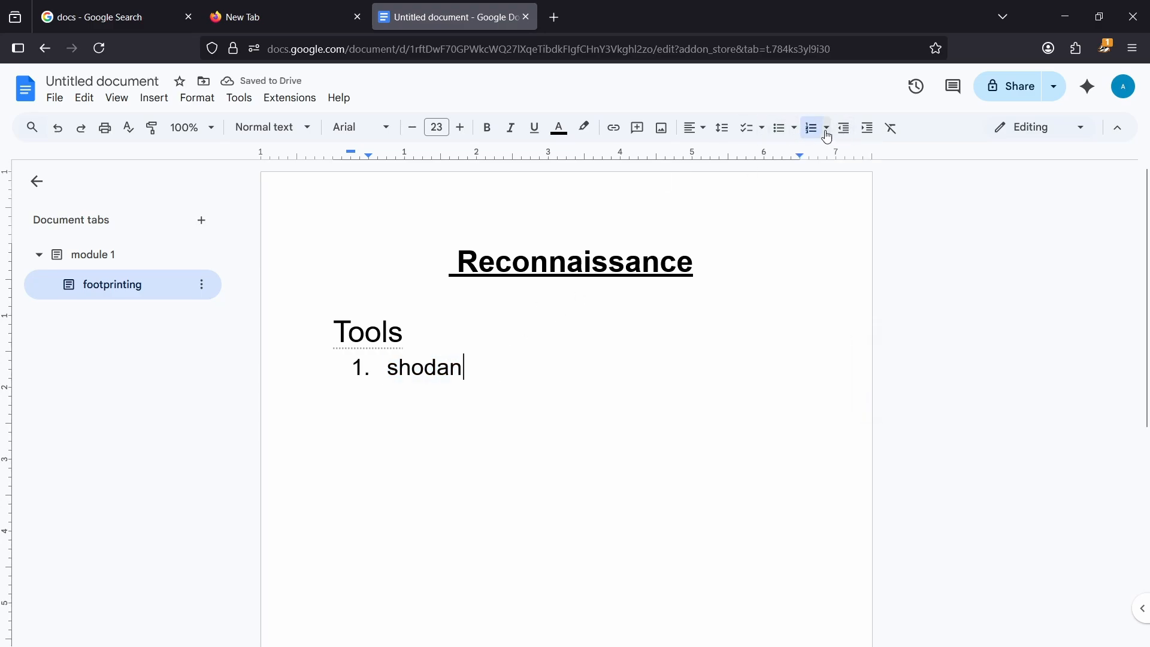
Step: Add "Censys" as the second item of the numbered tools list
{"action": "key", "text": "Return"}
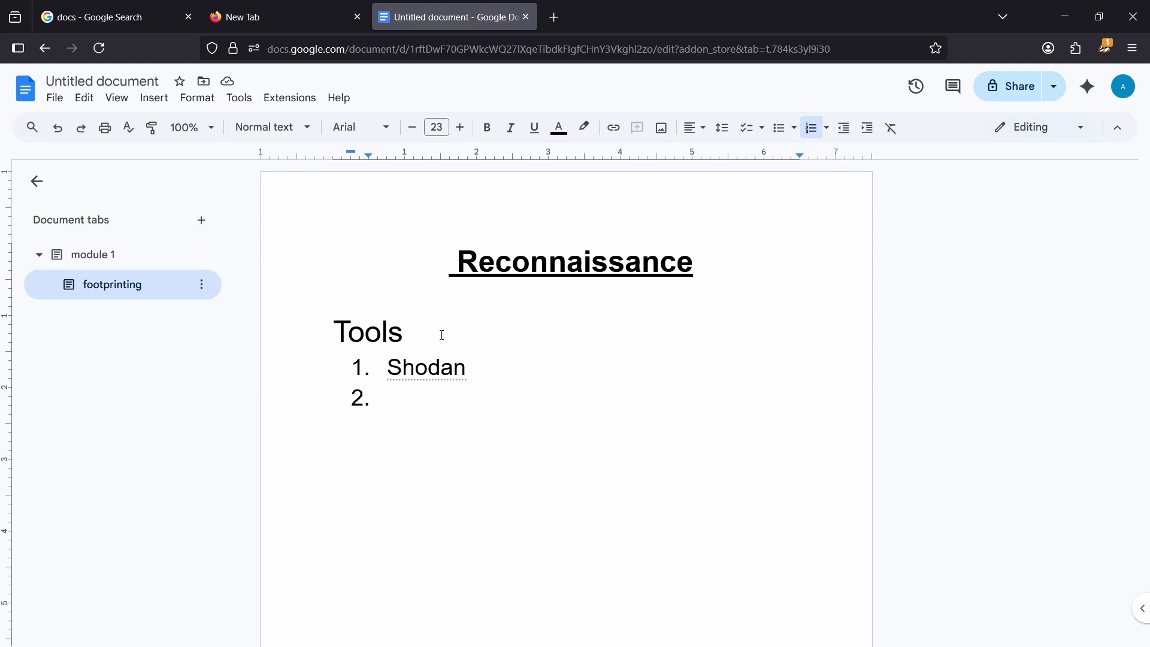
{"action": "type", "text": "censys"}
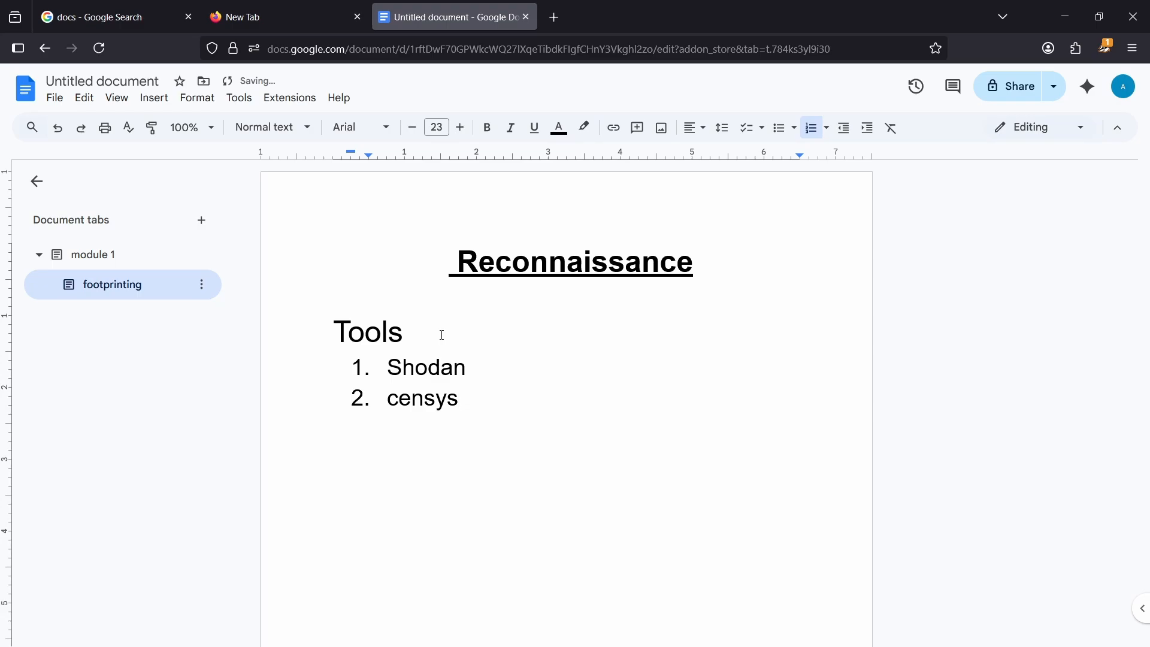
{"action": "key", "text": "Return"}
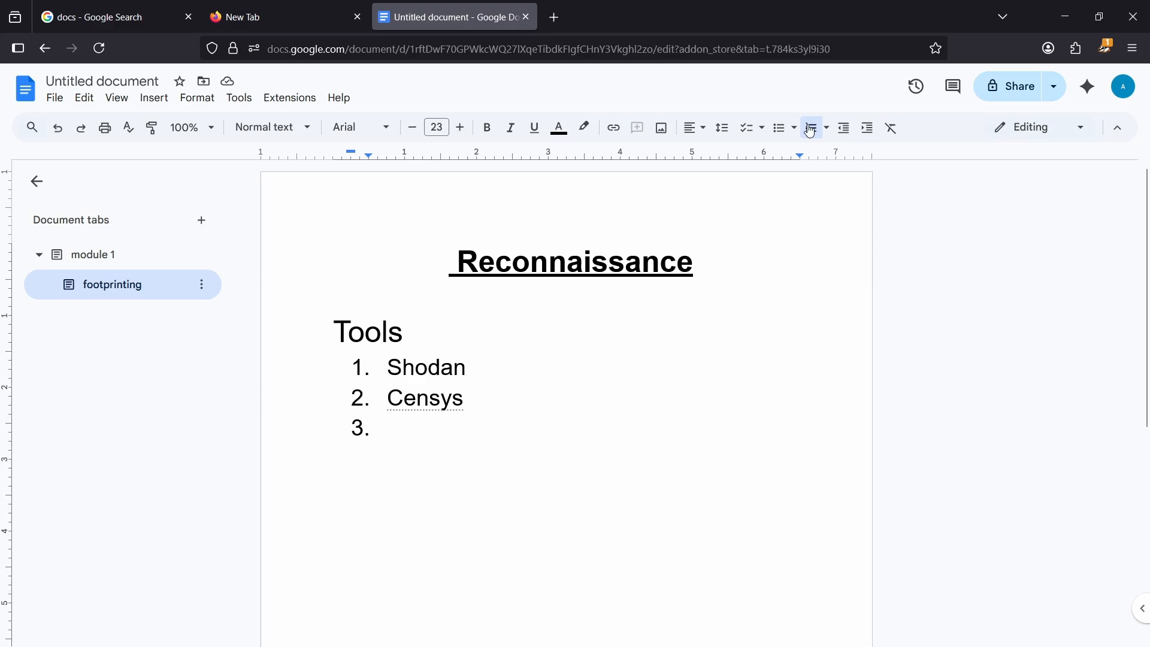
Step: Add an indented sub-item "Ftp" under "Censys" and start another sub-item below it
{"action": "left_click", "coordinate": [867, 128]}
{"action": "type", "text": "frp"}
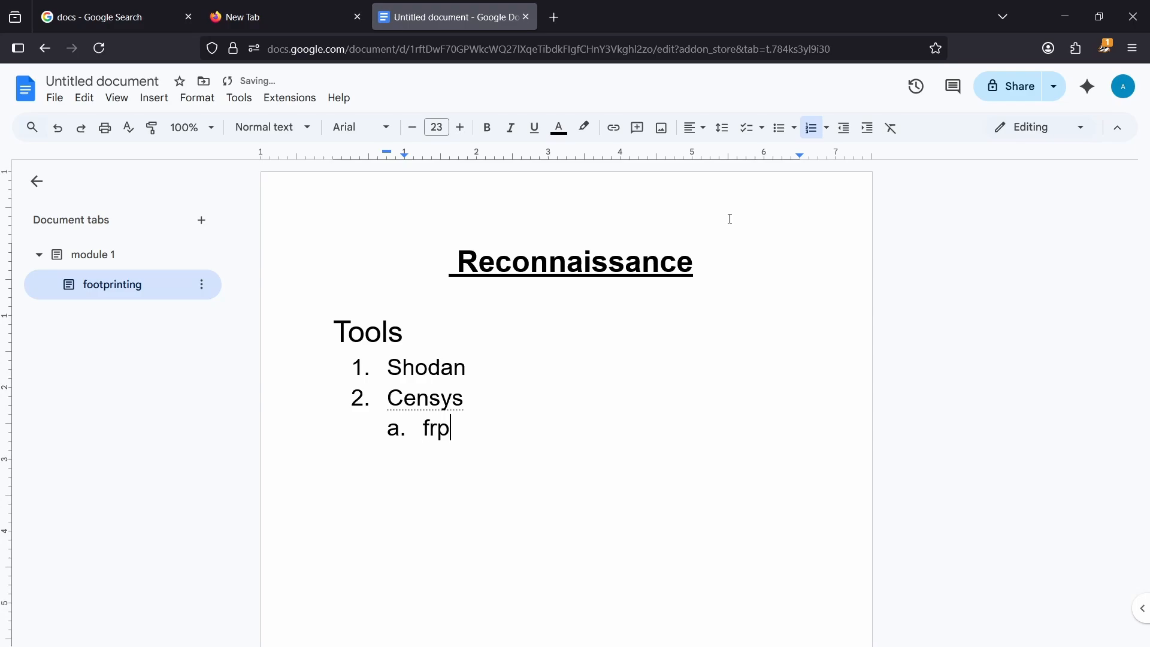
{"action": "key", "text": "BackSpace"}
{"action": "key", "text": "BackSpace"}
{"action": "type", "text": "tp"}
{"action": "key", "text": "Return"}
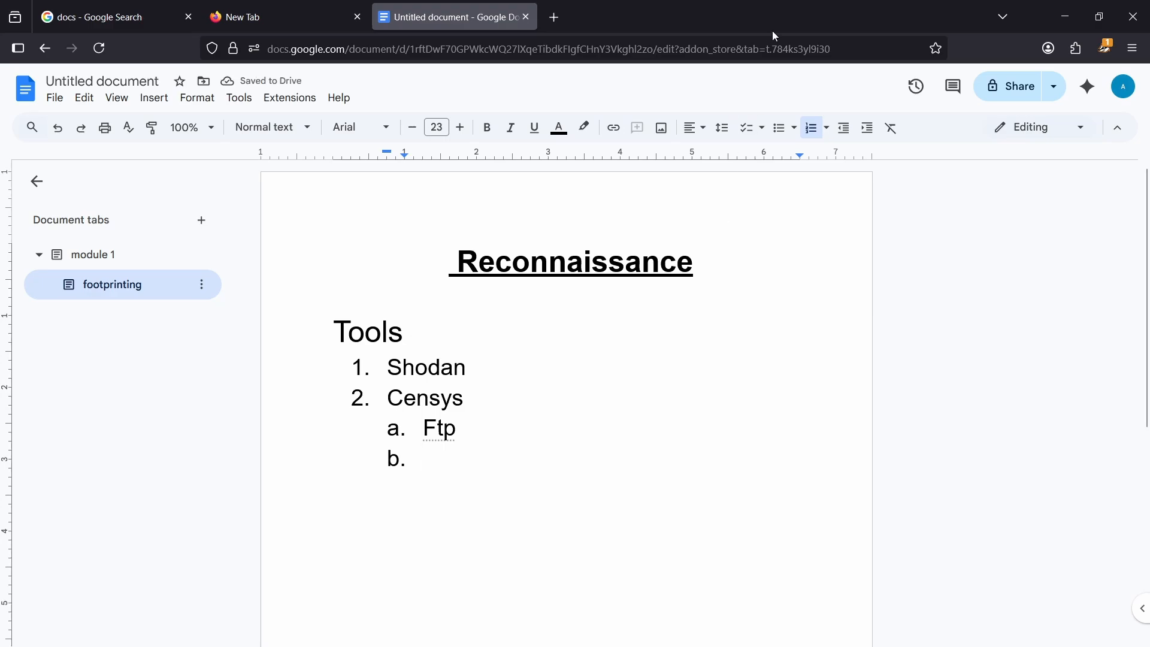
Step: Outdent the empty sub-item below "Ftp" to the main list level and enter "rdp" as the third item
{"action": "left_click", "coordinate": [848, 131]}
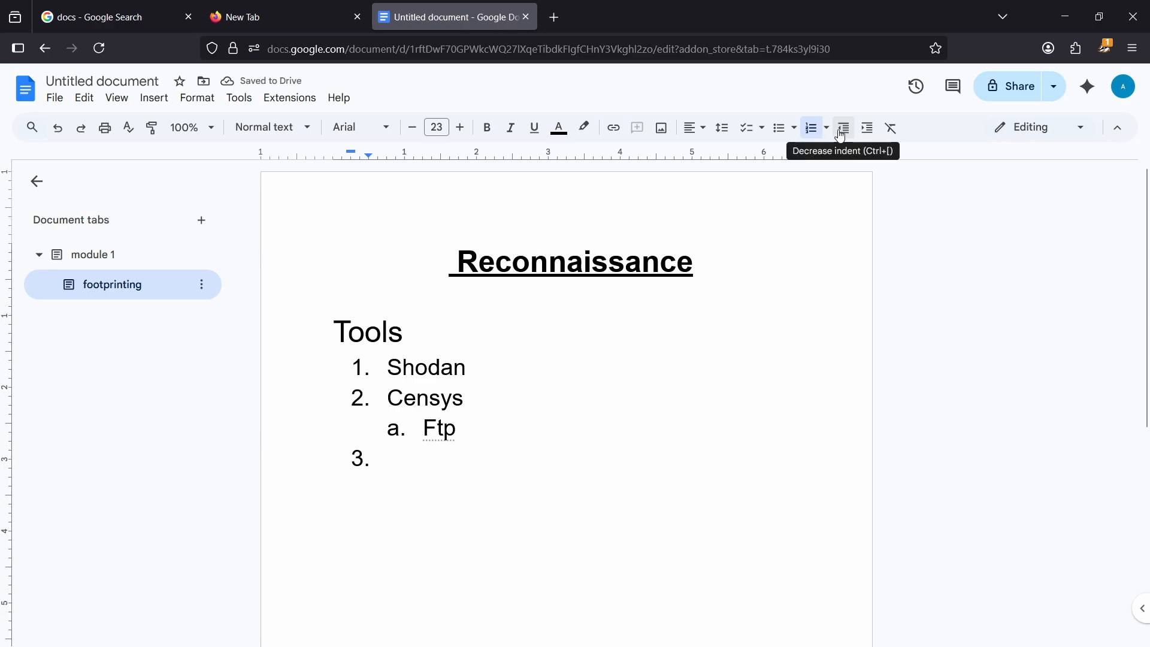
{"action": "type", "text": "r"}
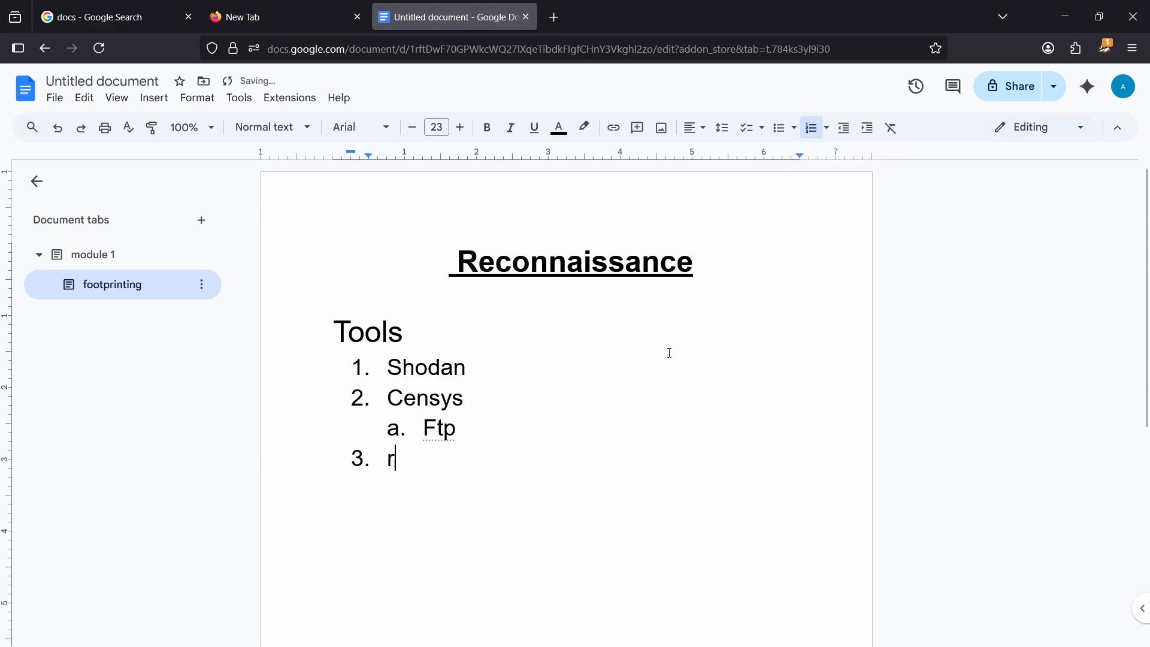
{"action": "type", "text": "dp"}
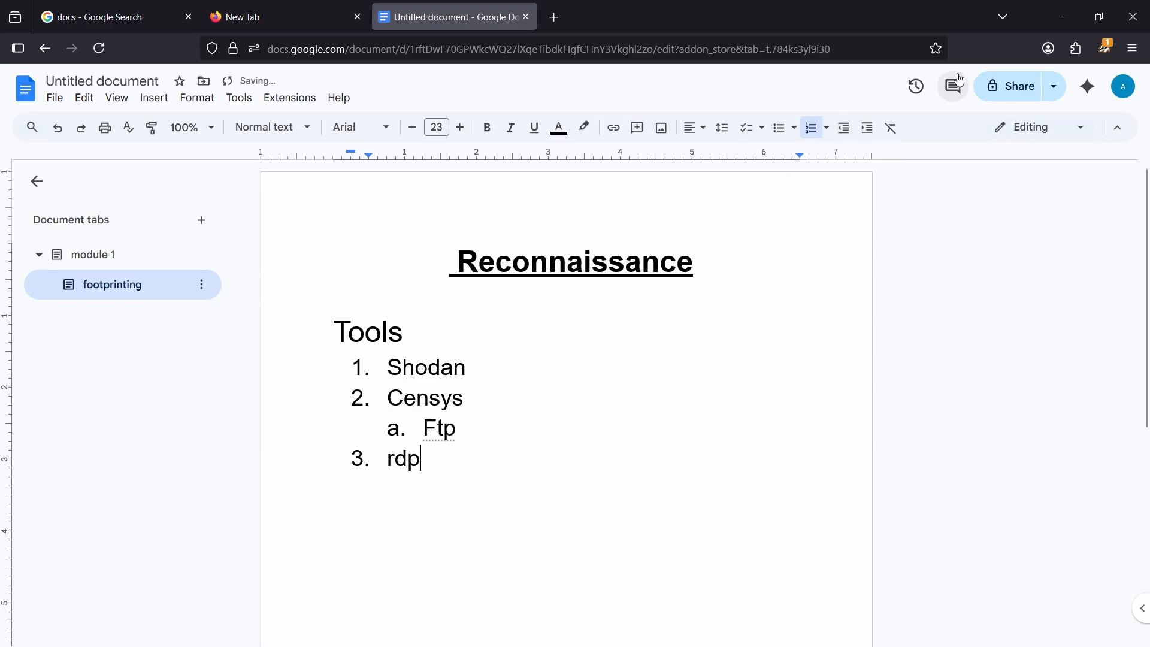
Step: Look at the image insertion sources, and select the blank line below the "rdp" item
{"action": "left_click", "coordinate": [659, 137]}
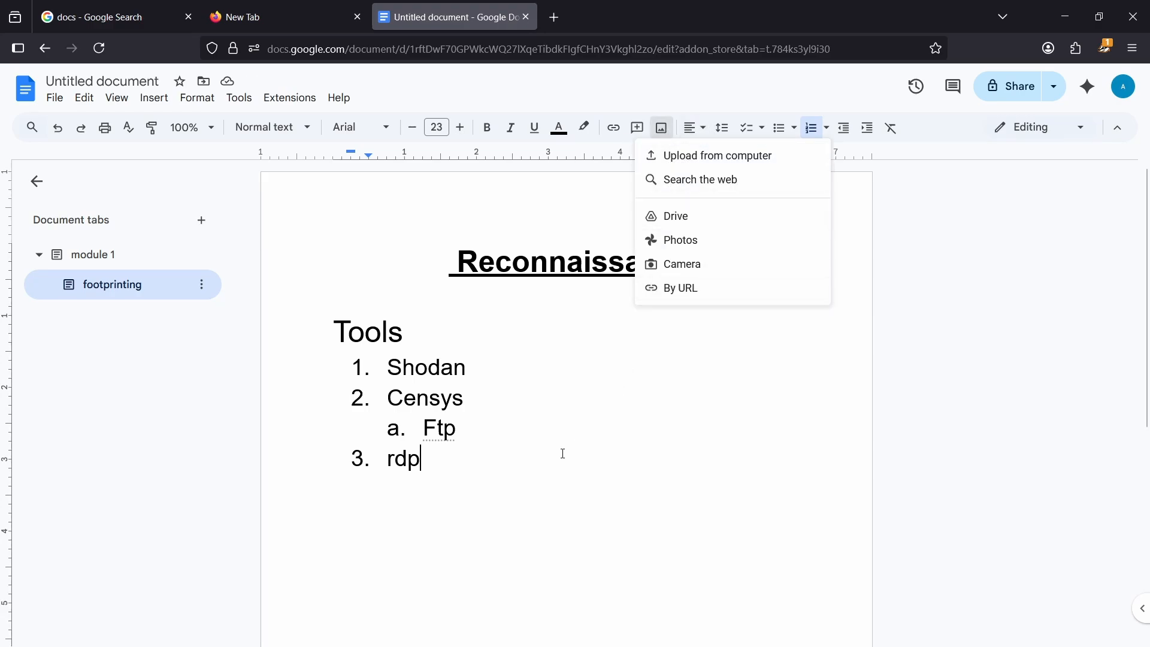
{"action": "scroll", "coordinate": [407, 359], "scroll_direction": "down", "scroll_amount": 5}
{"action": "scroll", "coordinate": [387, 342], "scroll_direction": "up", "scroll_amount": 3}
{"action": "double_click", "coordinate": [406, 357]}
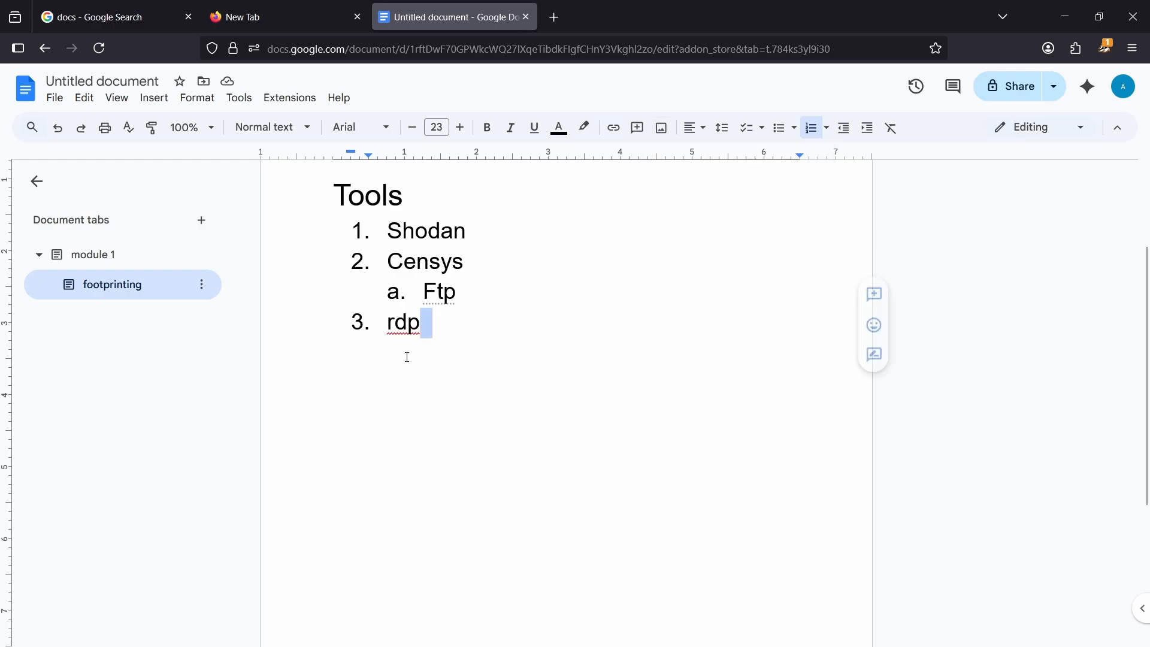
{"action": "double_click", "coordinate": [394, 345]}
Step: Search for "pexels" in a new browser tab and open the Pexels website
{"action": "left_click", "coordinate": [562, 27]}
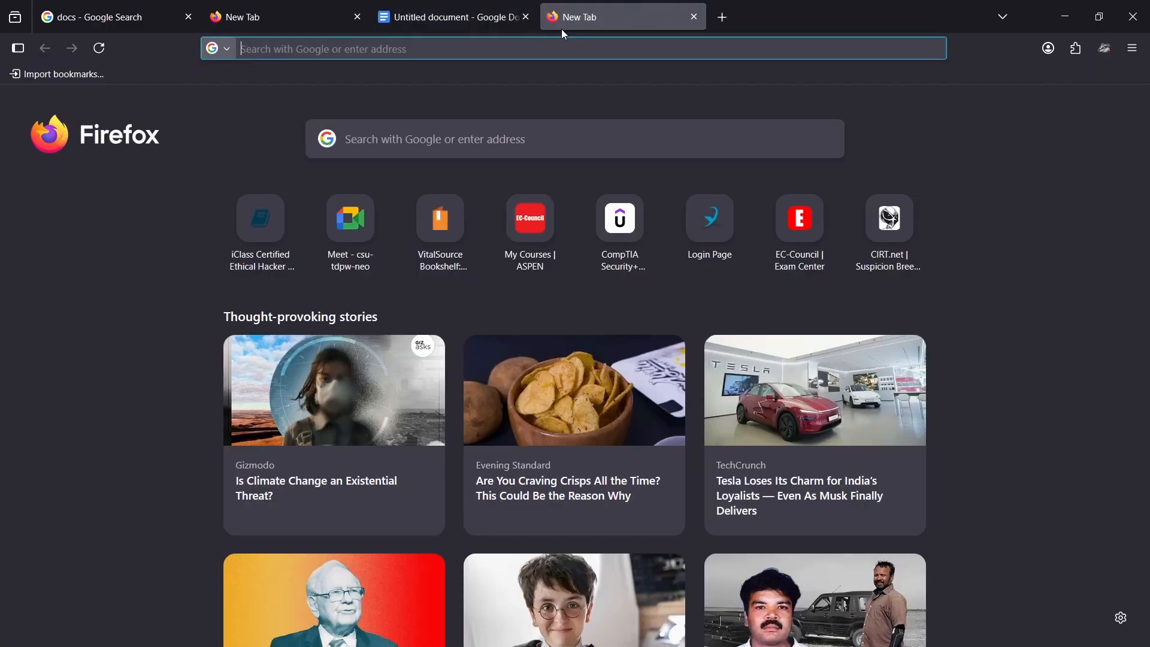
{"action": "type", "text": "pexels"}
{"action": "key", "text": "Return"}
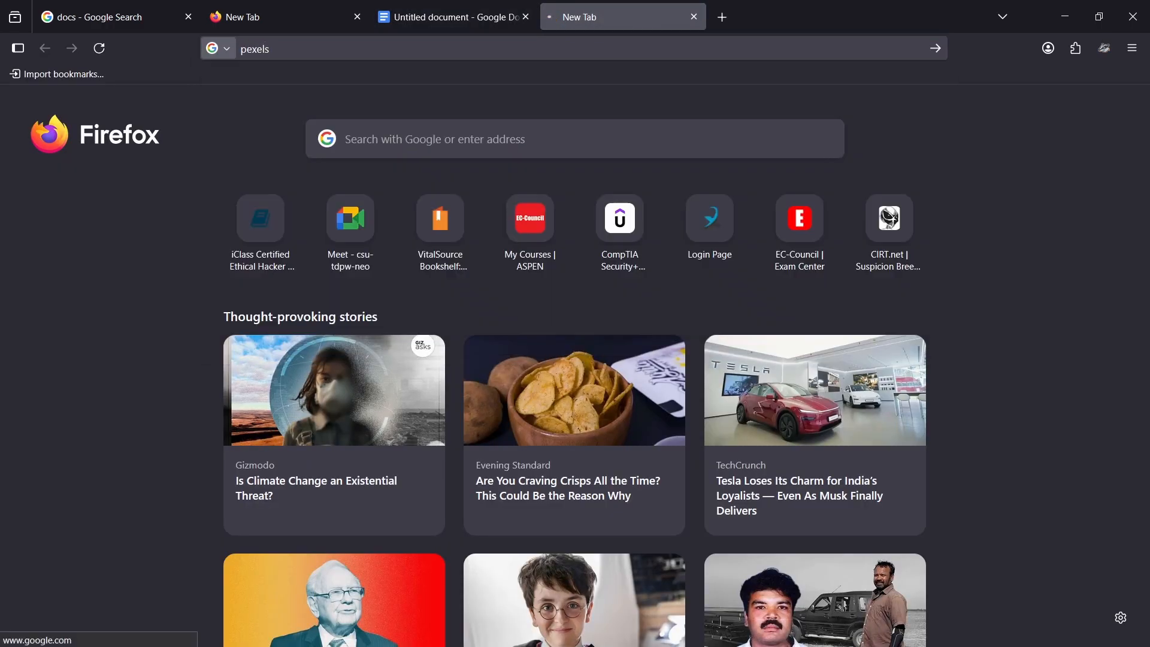
{"action": "left_click", "coordinate": [191, 233]}
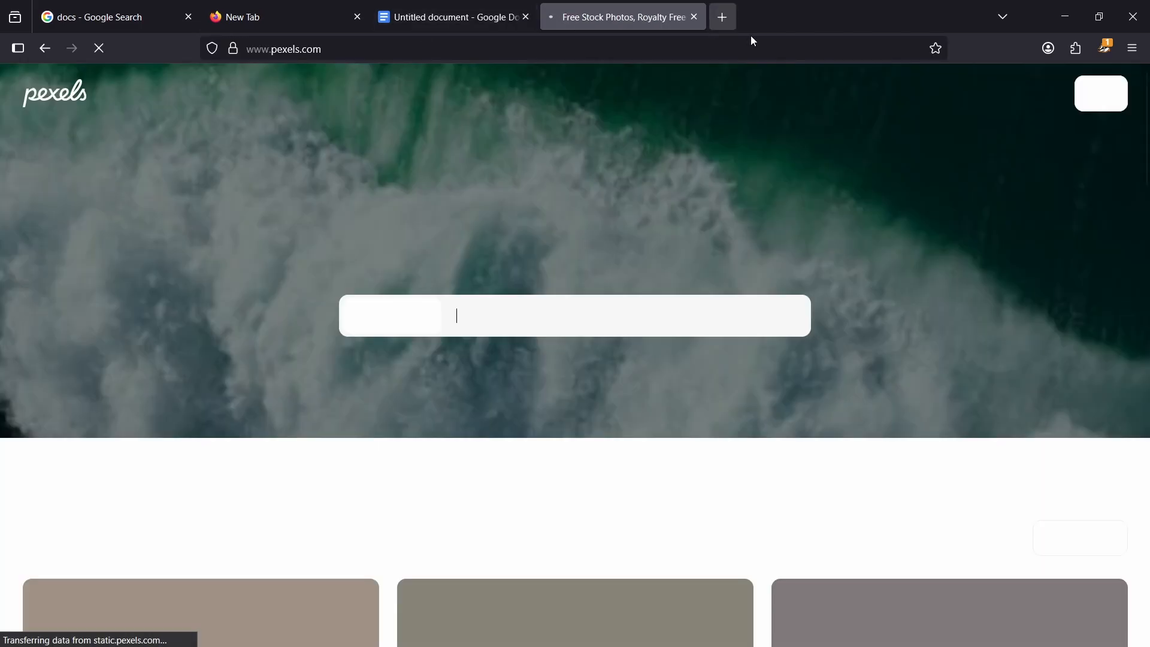
Step: Browse the free photos, open the vintage market scene in Lille, and copy its image
{"action": "scroll", "coordinate": [465, 281], "scroll_direction": "down", "scroll_amount": 10}
{"action": "scroll", "coordinate": [341, 301], "scroll_direction": "down", "scroll_amount": 10}
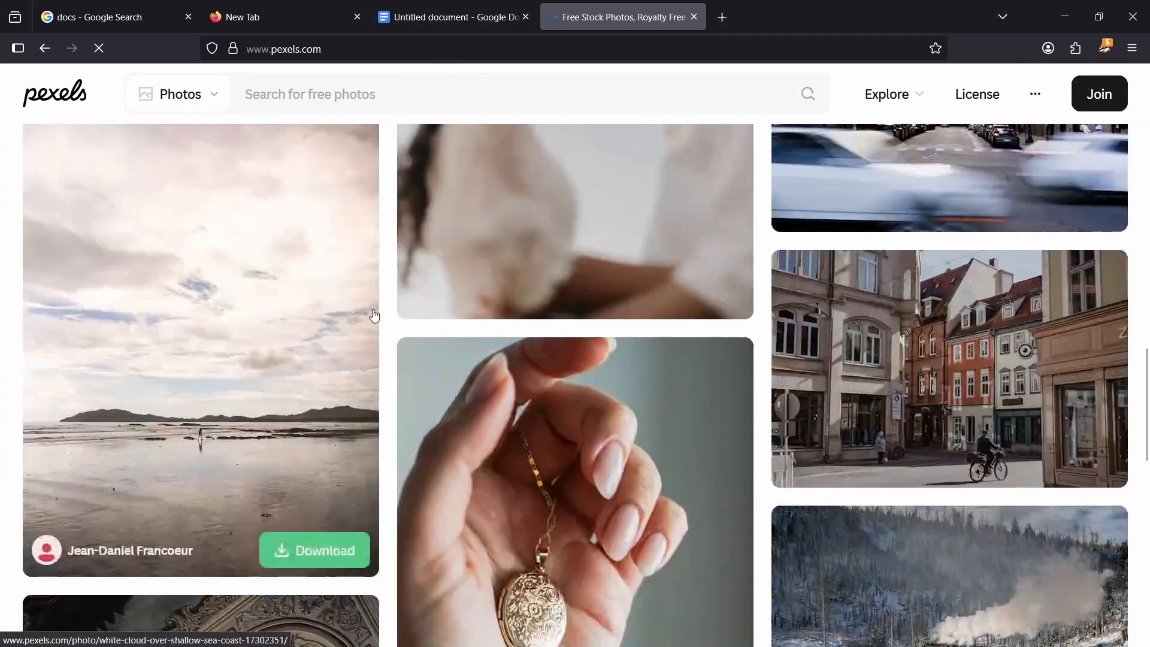
{"action": "scroll", "coordinate": [470, 321], "scroll_direction": "down", "scroll_amount": 6}
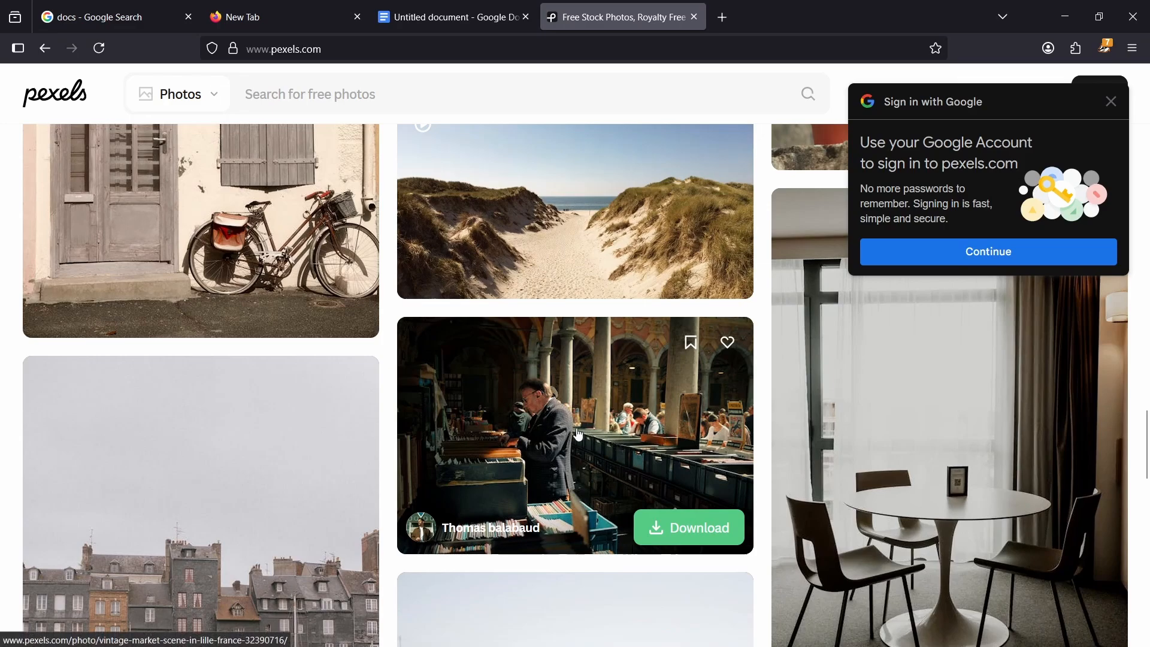
{"action": "right_click", "coordinate": [559, 413]}
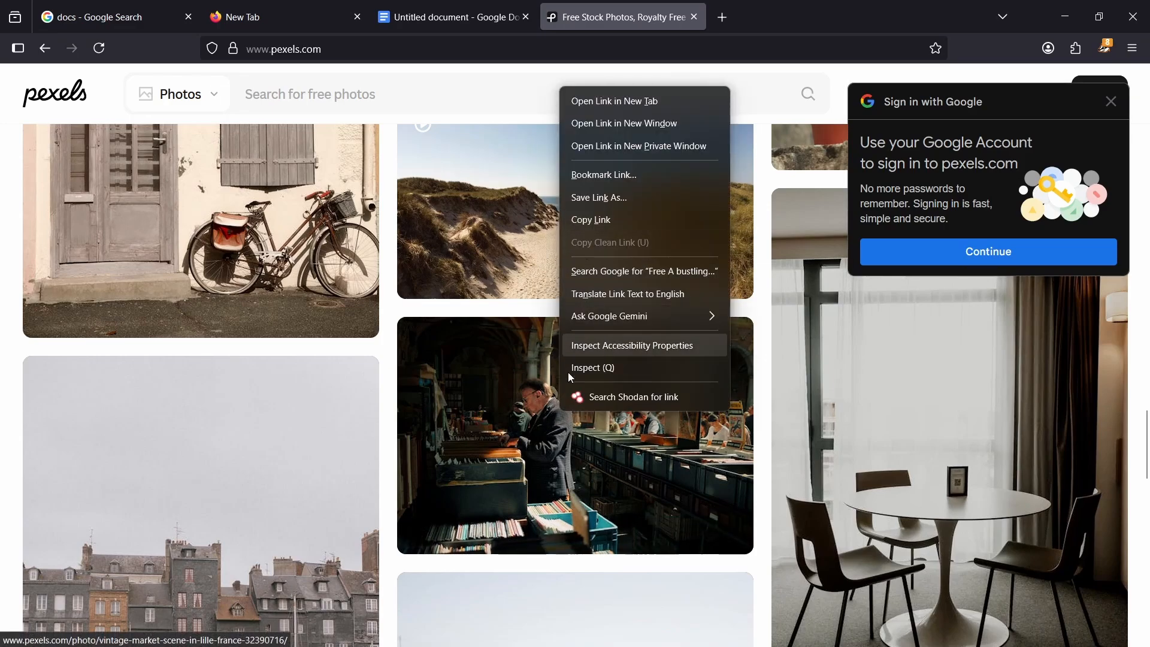
{"action": "left_click", "coordinate": [533, 373]}
{"action": "right_click", "coordinate": [529, 316]}
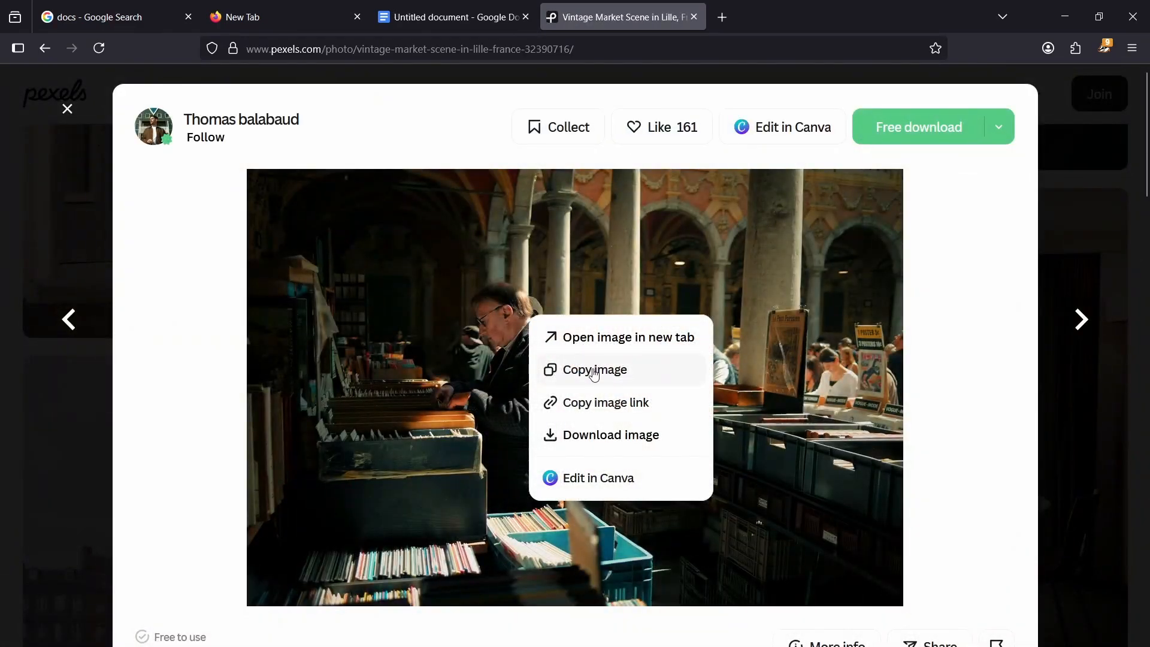
{"action": "left_click", "coordinate": [594, 374]}
Step: Paste the copied photo below the numbered list in the Google Docs document and add the line "dddddd" beneath it
{"action": "left_click", "coordinate": [449, 17]}
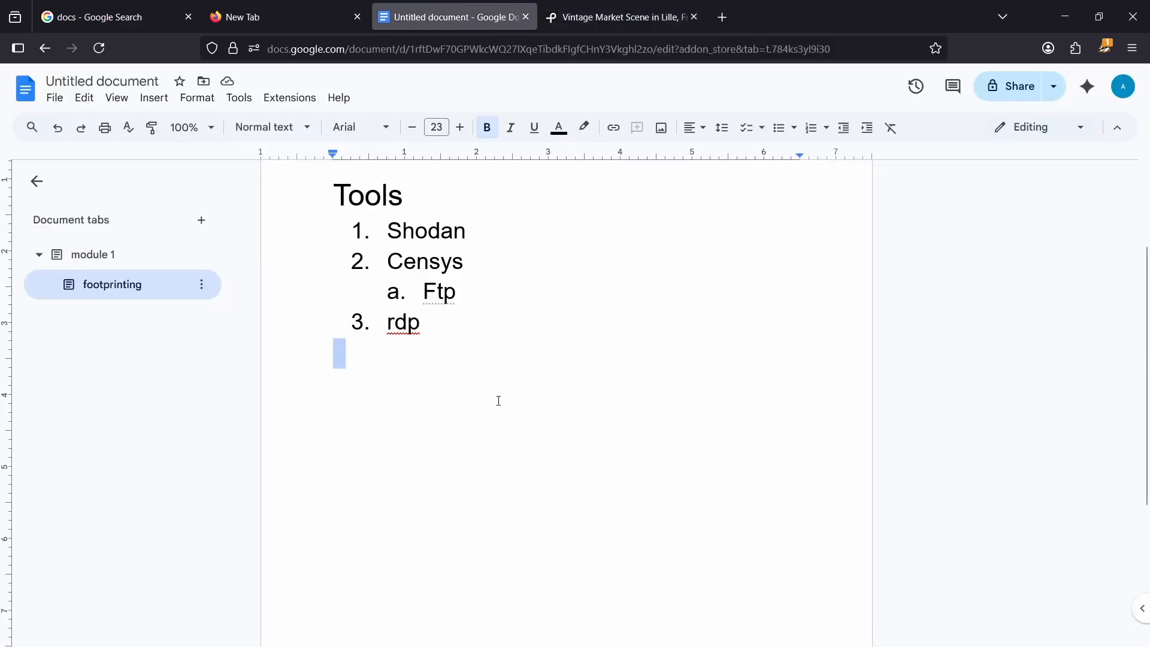
{"action": "key", "text": "ctrl+v"}
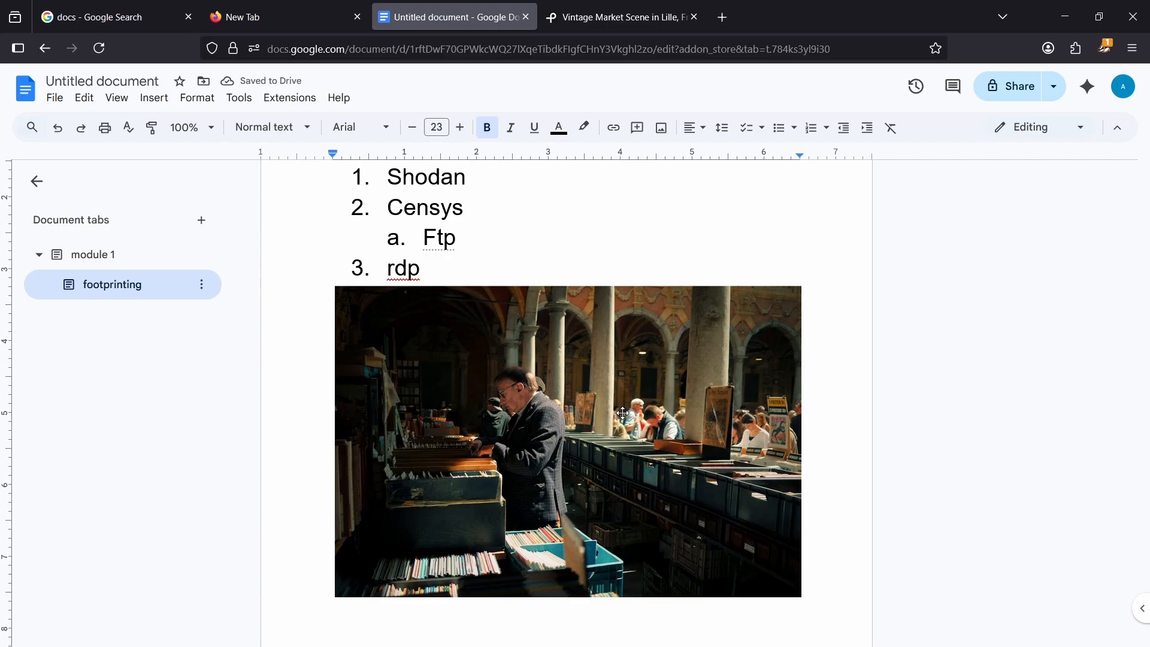
{"action": "scroll", "coordinate": [835, 411], "scroll_direction": "down", "scroll_amount": 3}
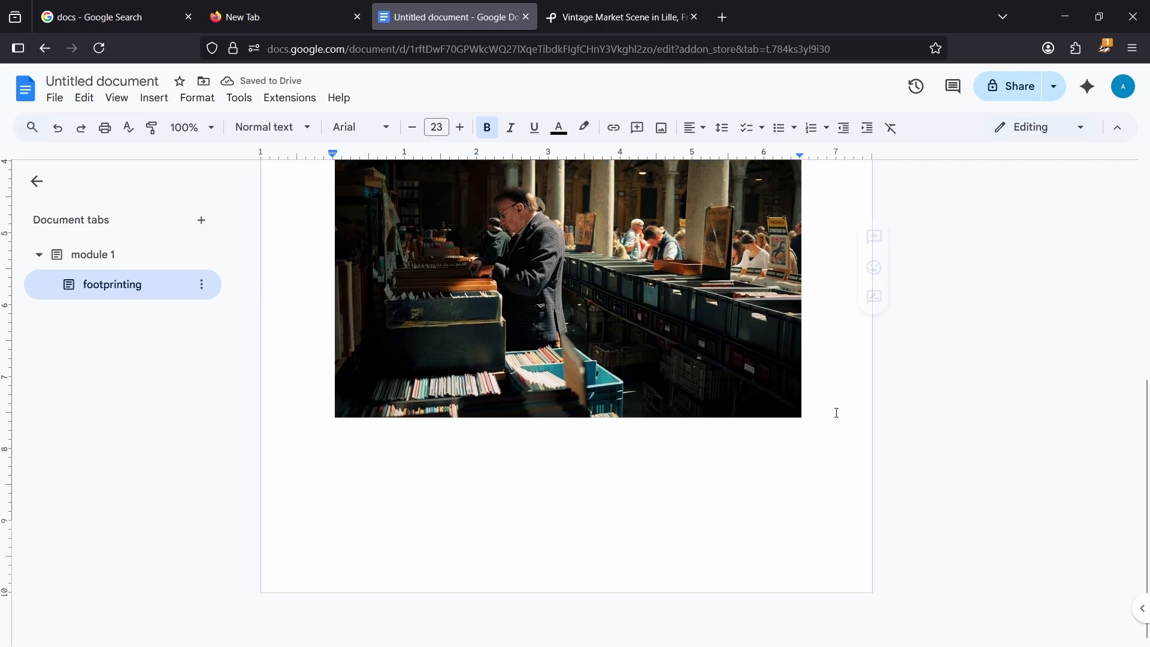
{"action": "key", "text": "Return"}
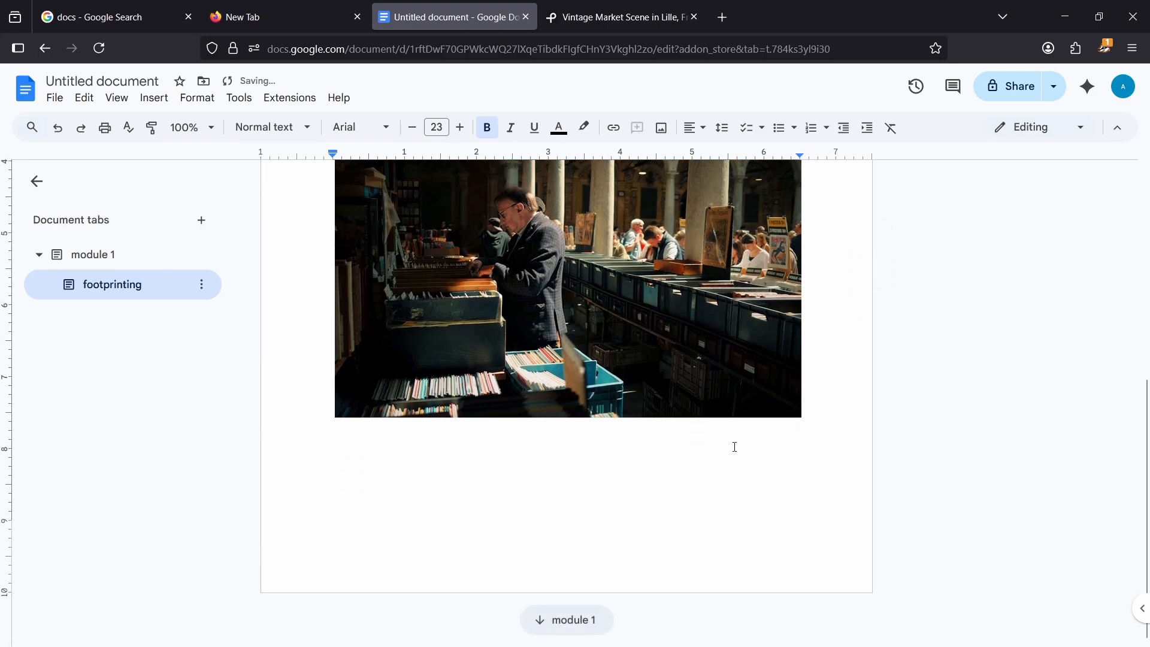
{"action": "type", "text": "dddddd"}
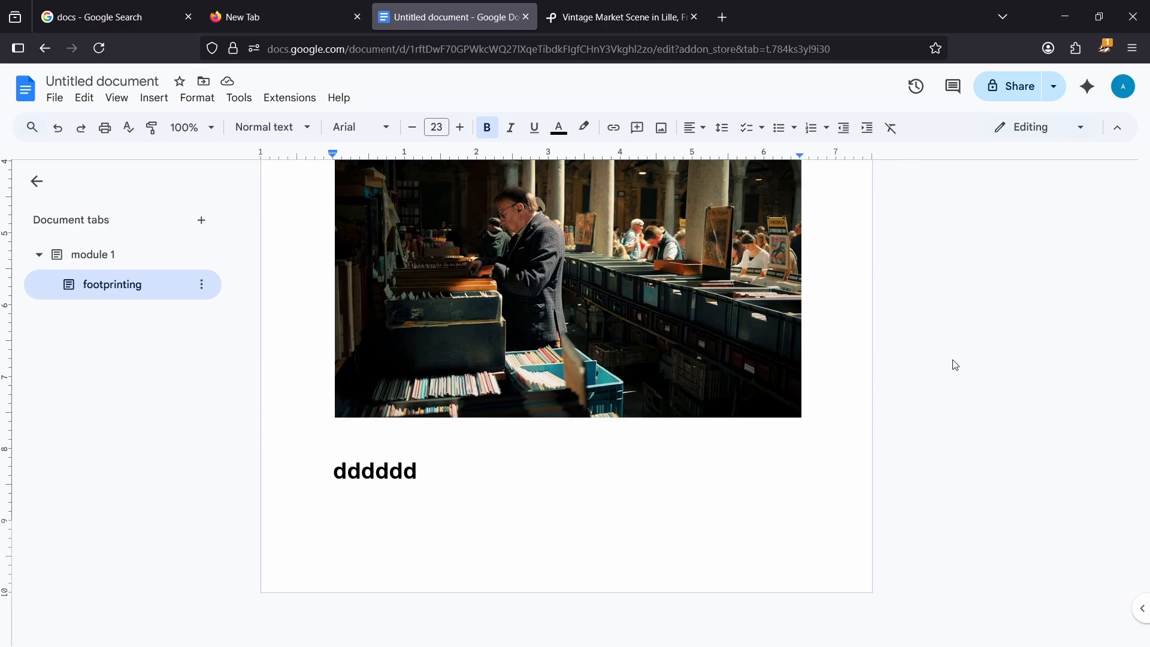
Step: Add a grinning-face emoji reaction to the "dddddd" text below the photo
{"action": "left_click_drag", "start_coordinate": [462, 479], "coordinate": [333, 474]}
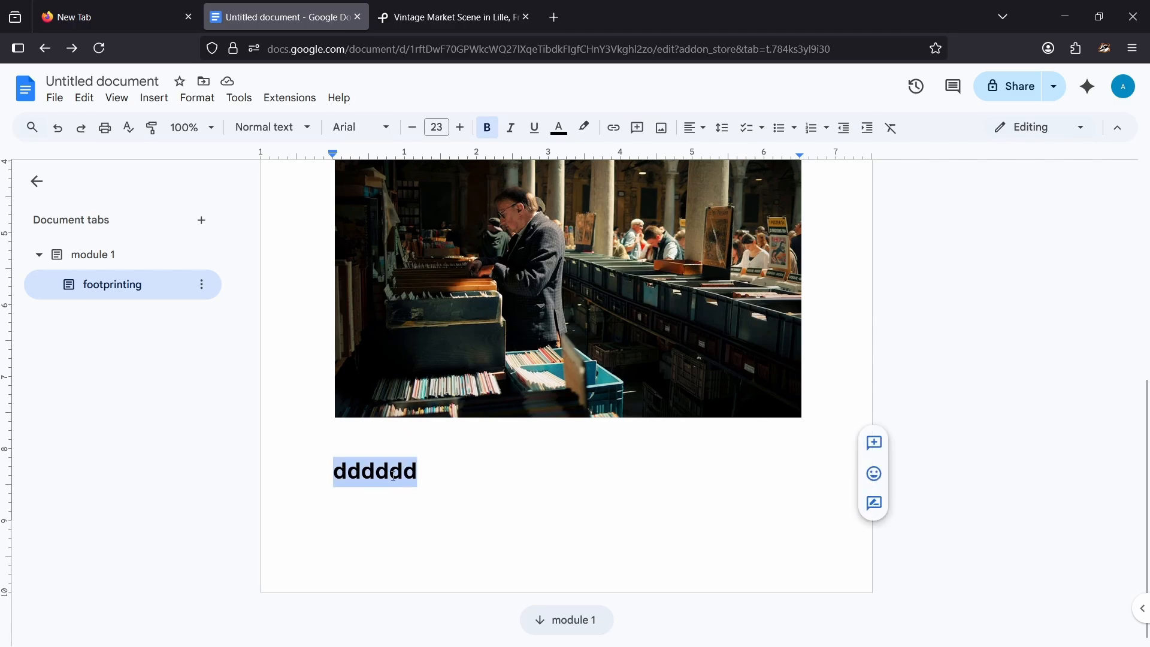
{"action": "left_click", "coordinate": [873, 474]}
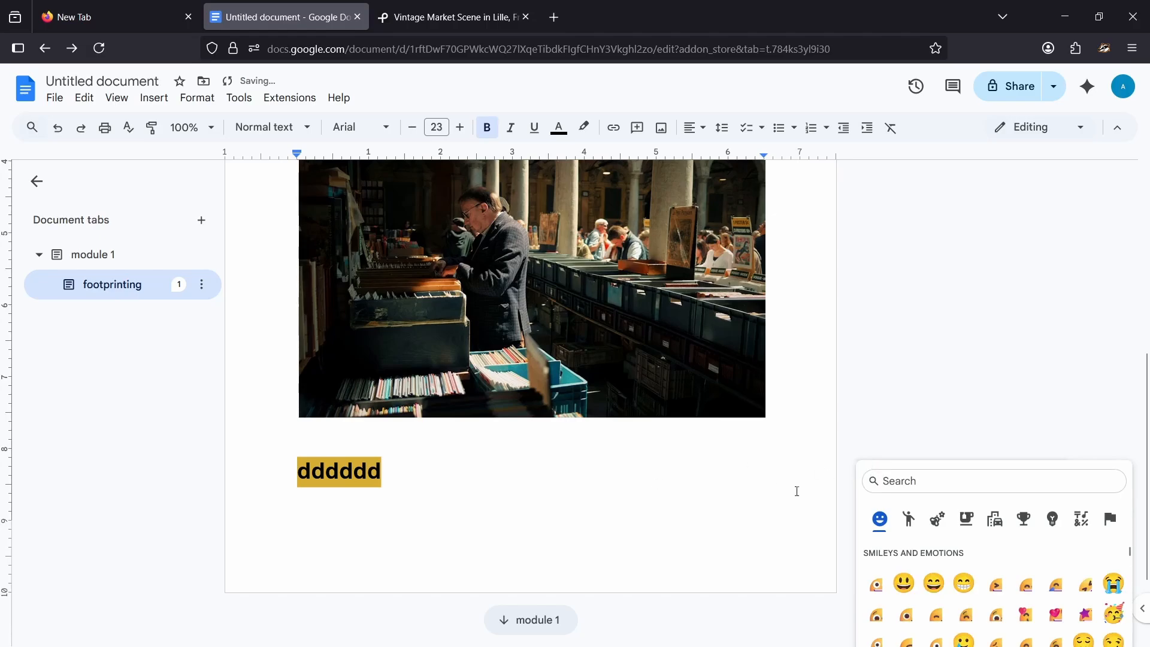
{"action": "left_click", "coordinate": [892, 534]}
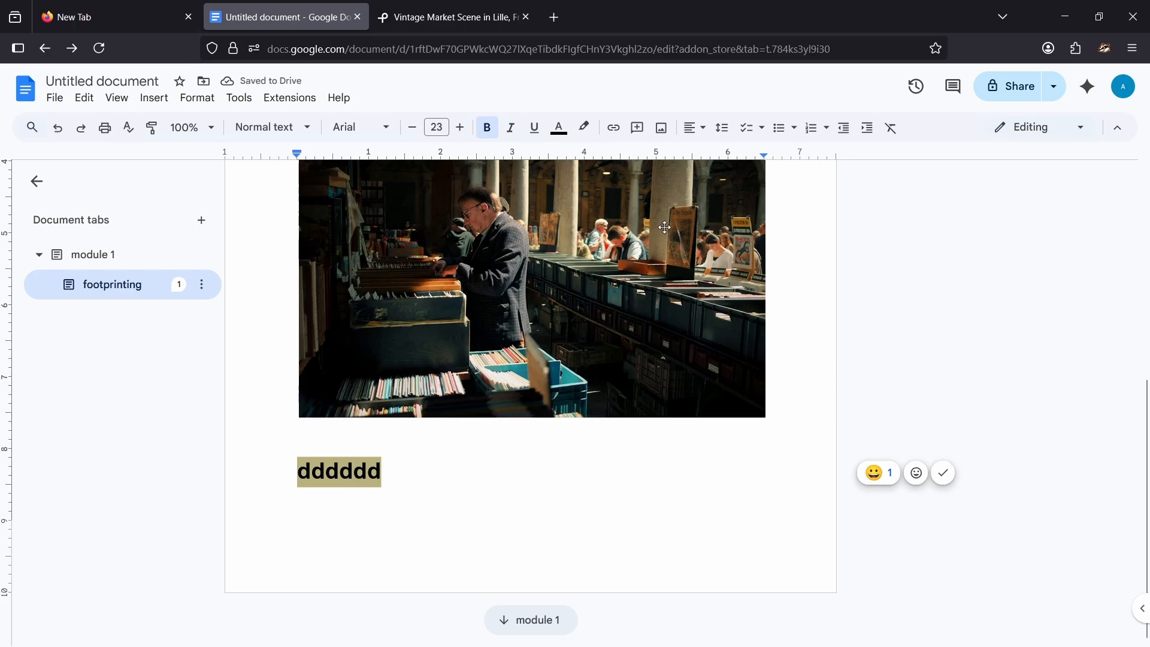
{"action": "left_click", "coordinate": [638, 128]}
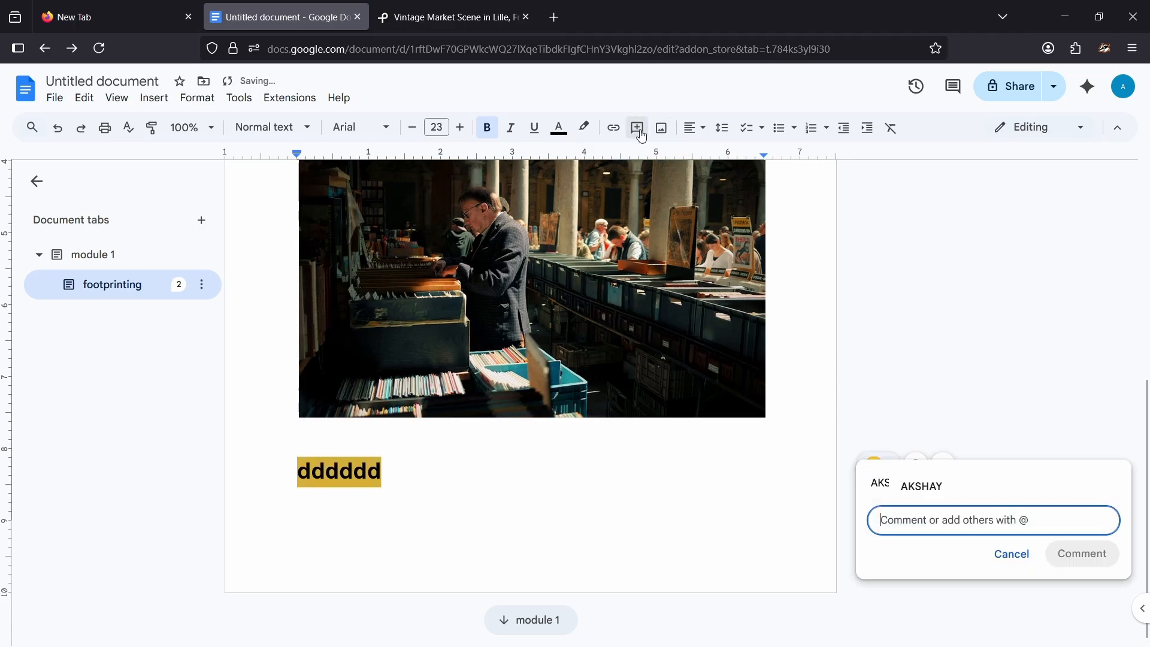
{"action": "left_click", "coordinate": [711, 495]}
{"action": "left_click", "coordinate": [346, 472]}
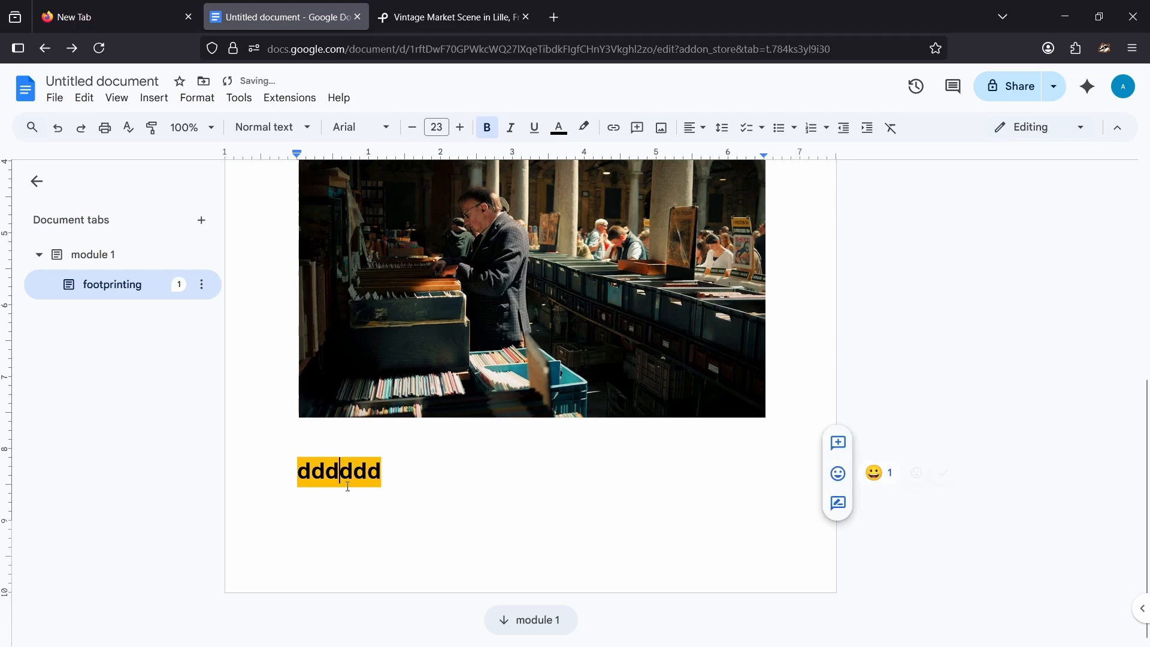
{"action": "left_click", "coordinate": [546, 477]}
Step: Attach the comment "aaa" to the "rdp" list item, and view the posted comment
{"action": "scroll", "coordinate": [421, 412], "scroll_direction": "up", "scroll_amount": 5}
{"action": "left_click_drag", "start_coordinate": [393, 361], "coordinate": [322, 359]}
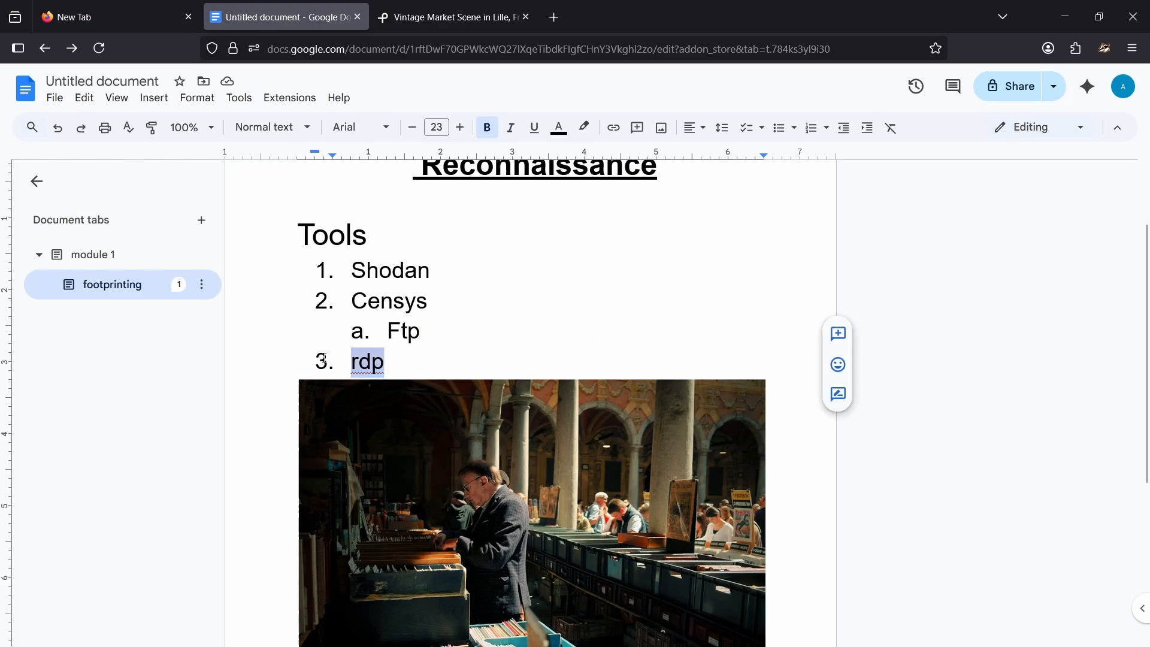
{"action": "left_click", "coordinate": [837, 333]}
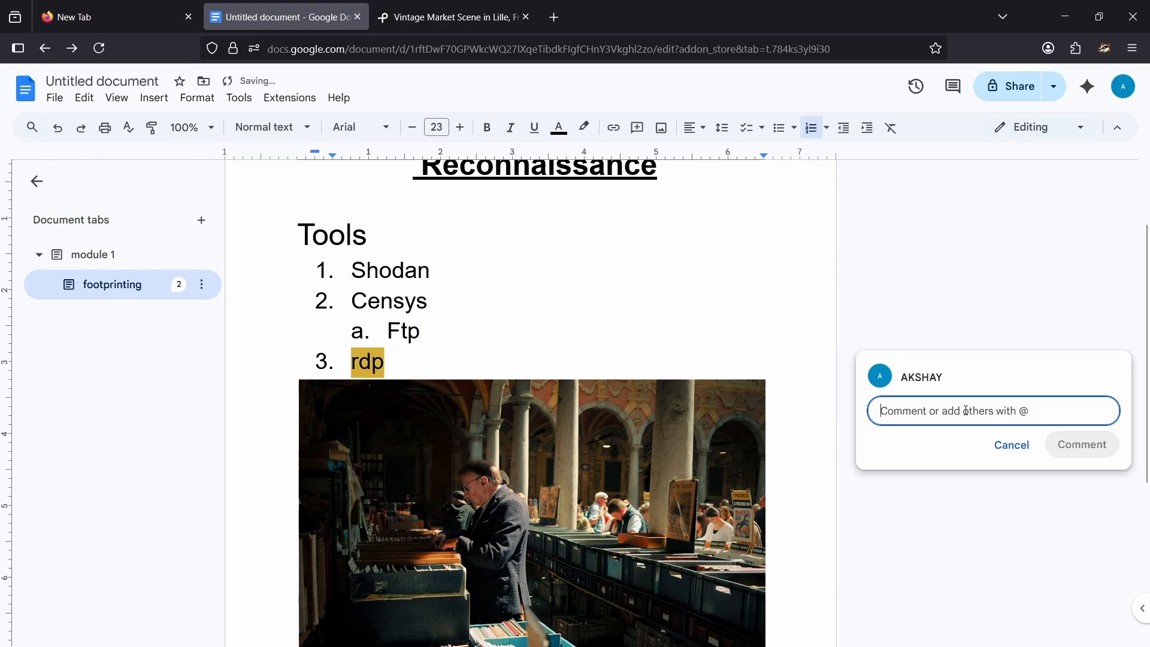
{"action": "type", "text": "aaa"}
{"action": "left_click", "coordinate": [1074, 444]}
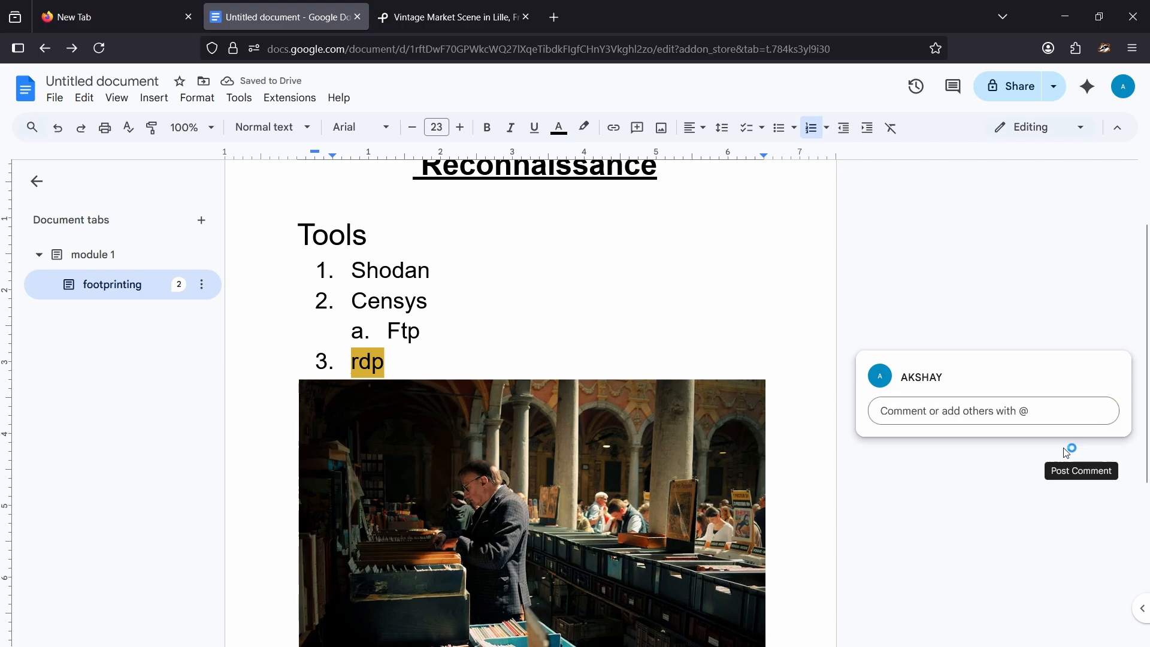
{"action": "left_click", "coordinate": [372, 361]}
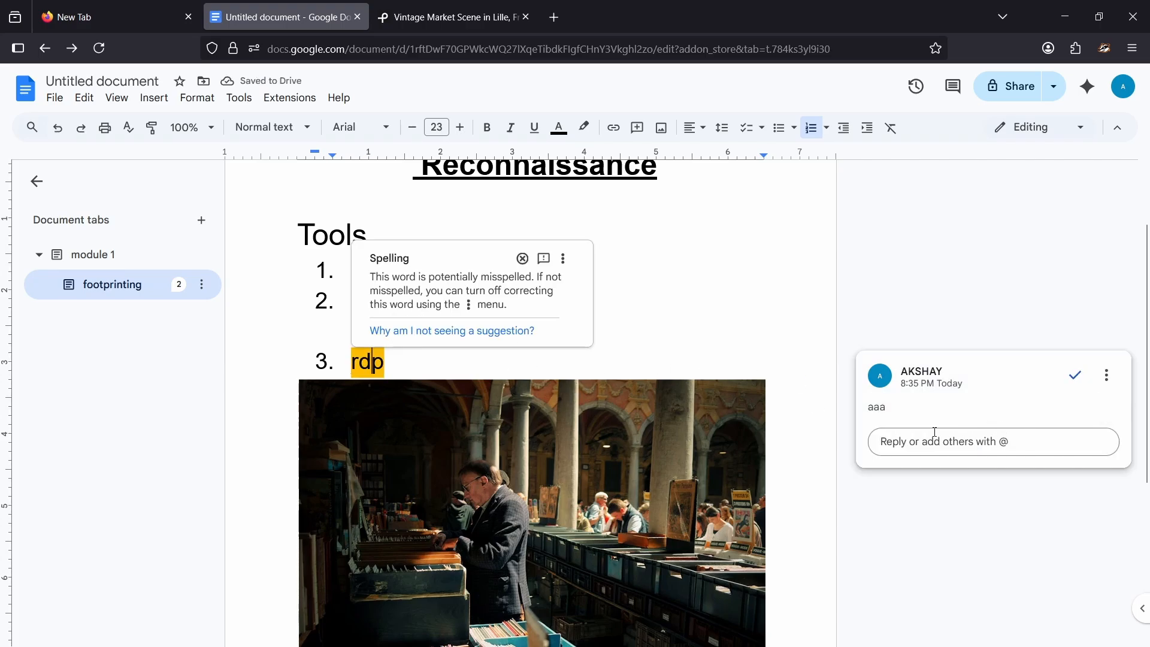
{"action": "left_click", "coordinate": [727, 274]}
Step: Replace the "dddddd" text below the photo with "cybrsecurity"
{"action": "scroll", "coordinate": [560, 329], "scroll_direction": "down", "scroll_amount": 5}
{"action": "scroll", "coordinate": [540, 424], "scroll_direction": "up", "scroll_amount": 1}
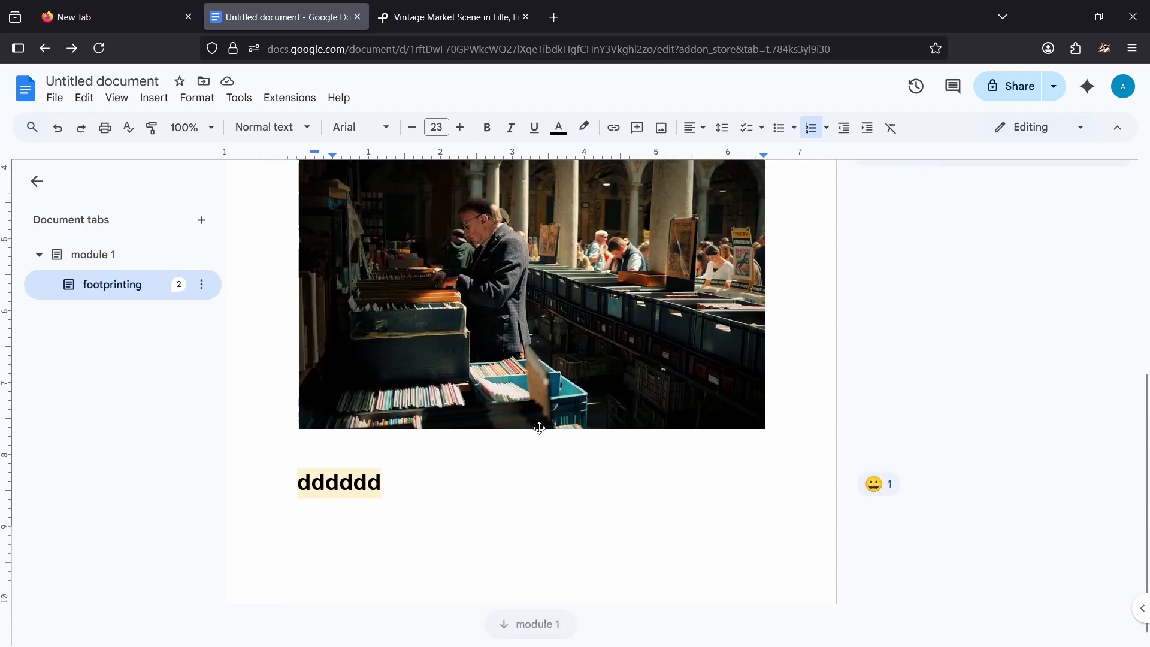
{"action": "left_click_drag", "start_coordinate": [432, 542], "coordinate": [269, 521]}
{"action": "type", "text": "c"}
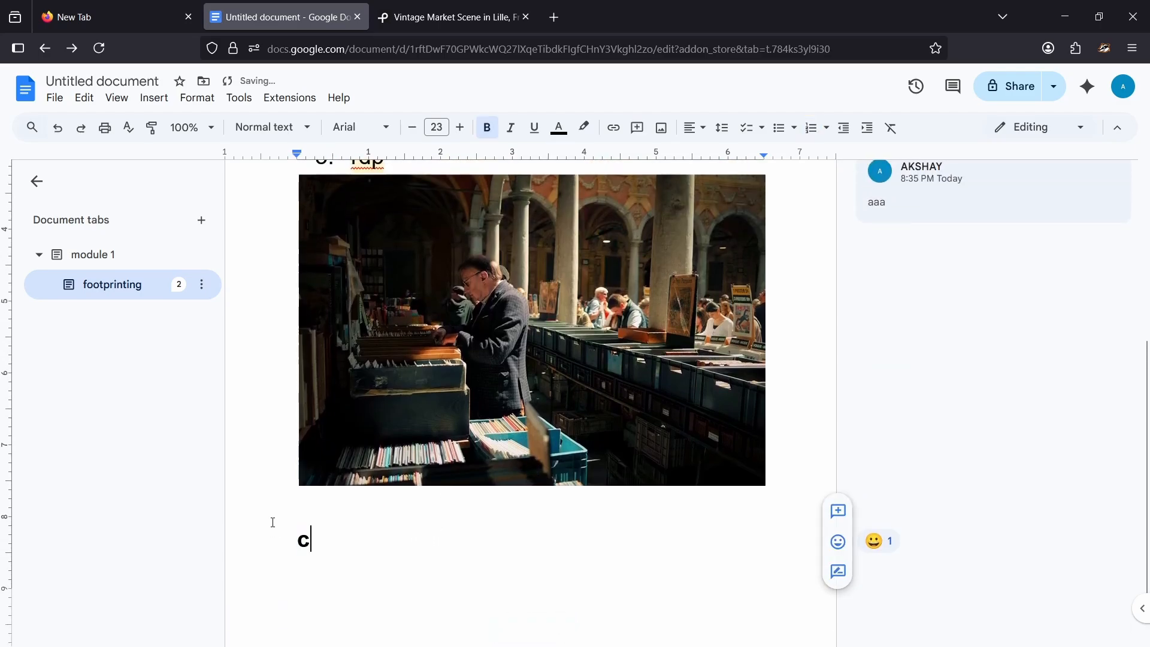
{"action": "type", "text": "ybrsecurity"}
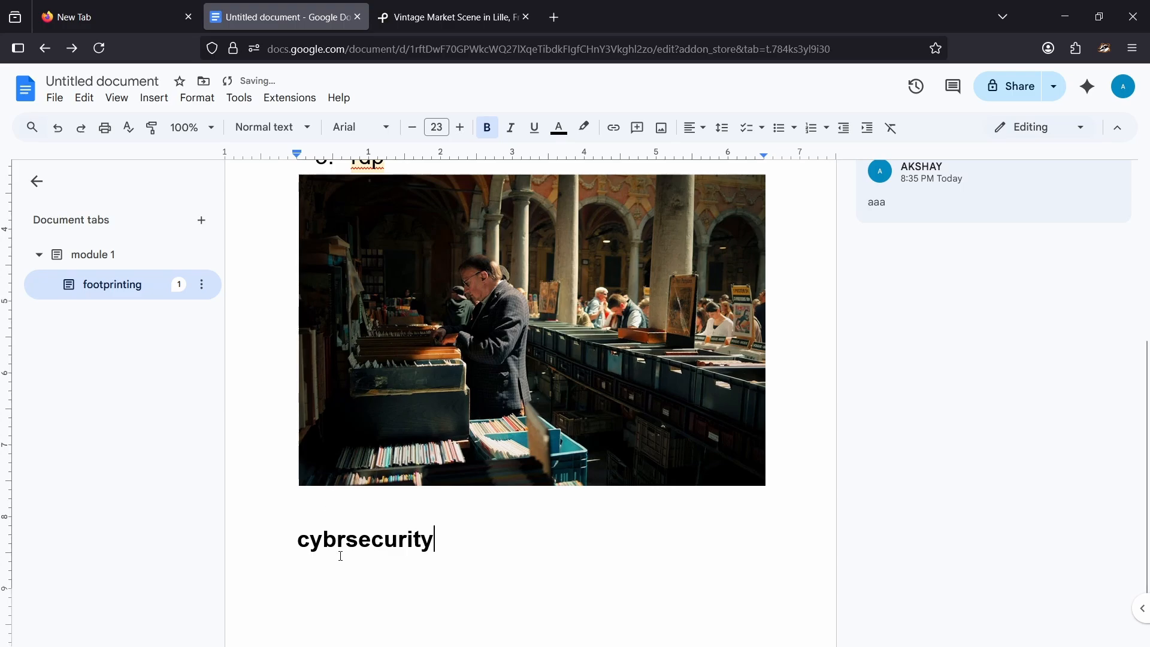
Step: Correct the misspelled word below the photo with the suggested spelling "cybersecurity"
{"action": "left_click_drag", "start_coordinate": [296, 542], "coordinate": [449, 552]}
{"action": "left_click", "coordinate": [368, 550]}
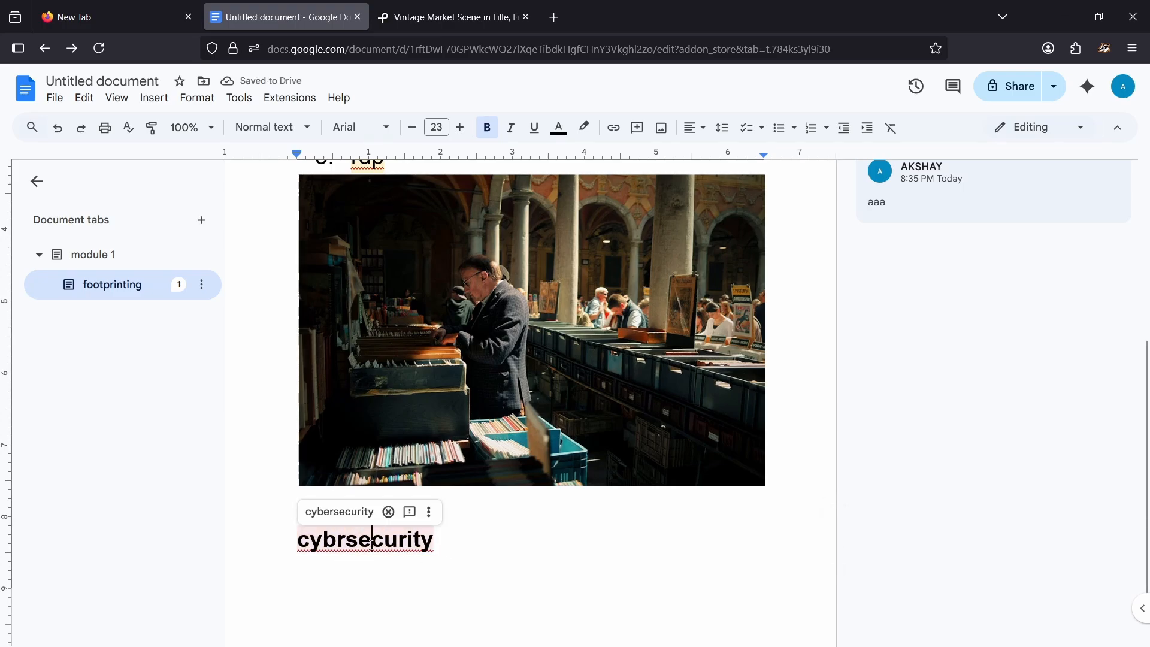
{"action": "left_click", "coordinate": [339, 512]}
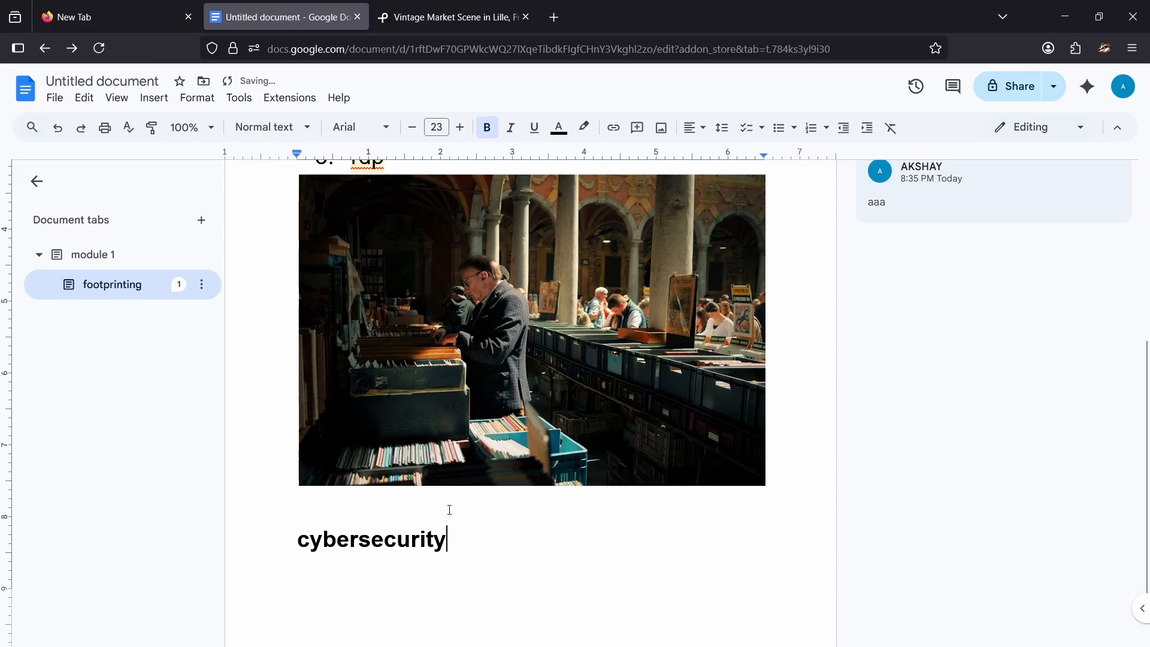
{"action": "scroll", "coordinate": [450, 510], "scroll_direction": "down", "scroll_amount": 1}
{"action": "scroll", "coordinate": [480, 523], "scroll_direction": "up", "scroll_amount": 1}
{"action": "scroll", "coordinate": [496, 529], "scroll_direction": "up", "scroll_amount": 1, "text": "ctrl"}
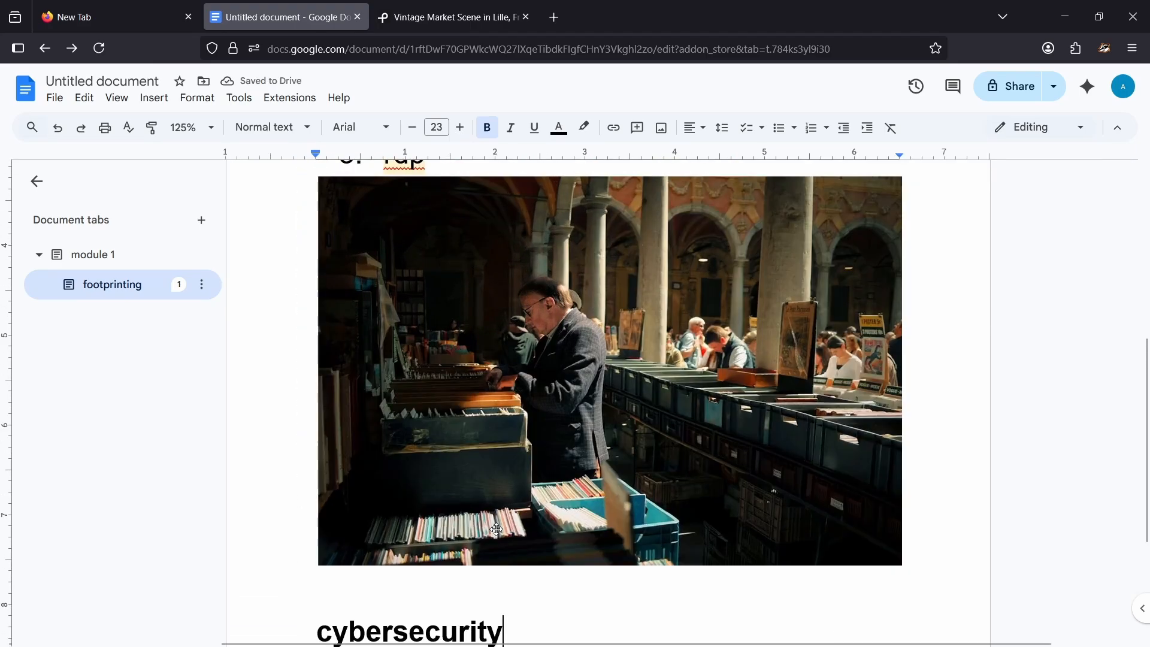
{"action": "scroll", "coordinate": [496, 528], "scroll_direction": "down", "scroll_amount": 1, "text": "ctrl"}
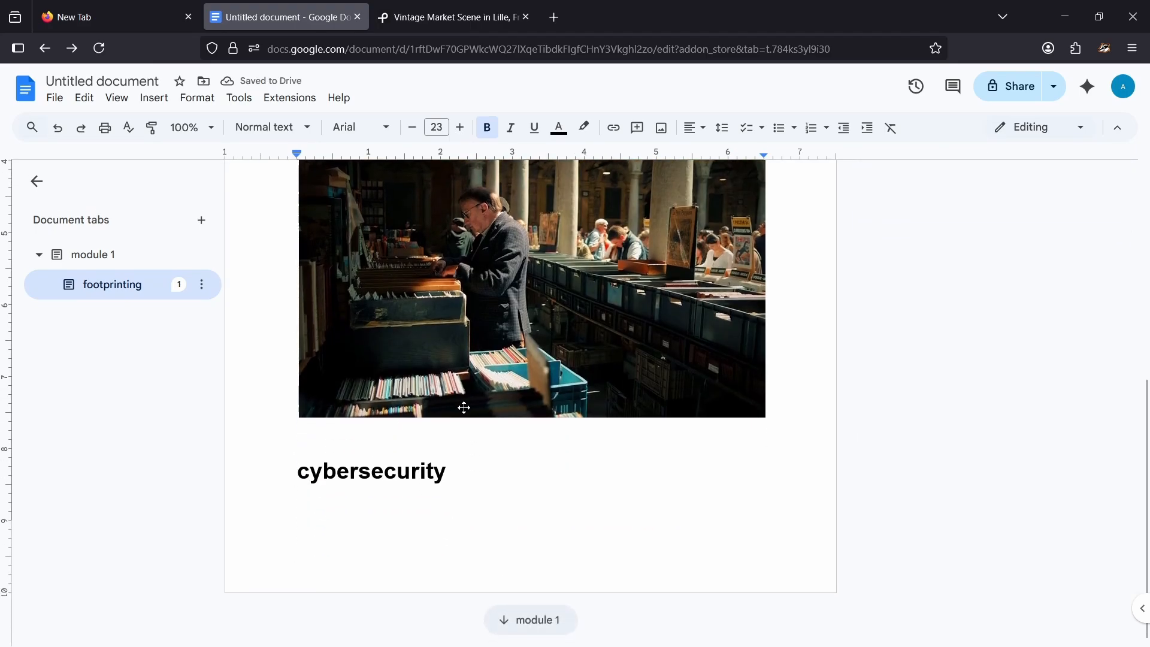
{"action": "left_click", "coordinate": [308, 130]}
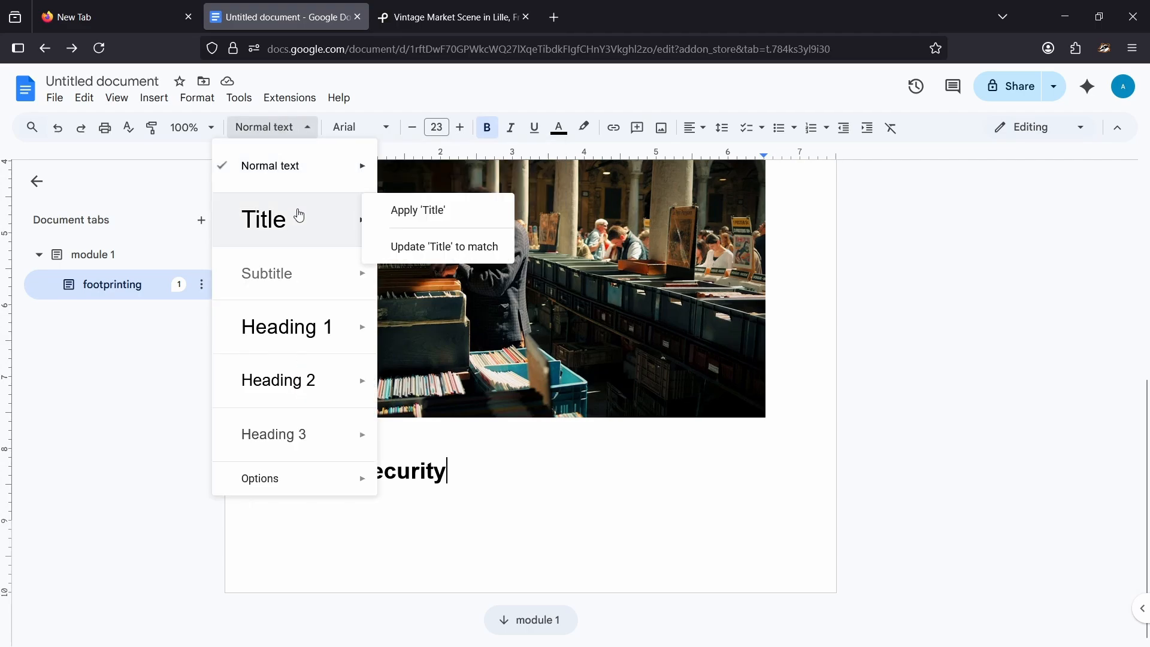
{"action": "mouse_move", "coordinate": [294, 282]}
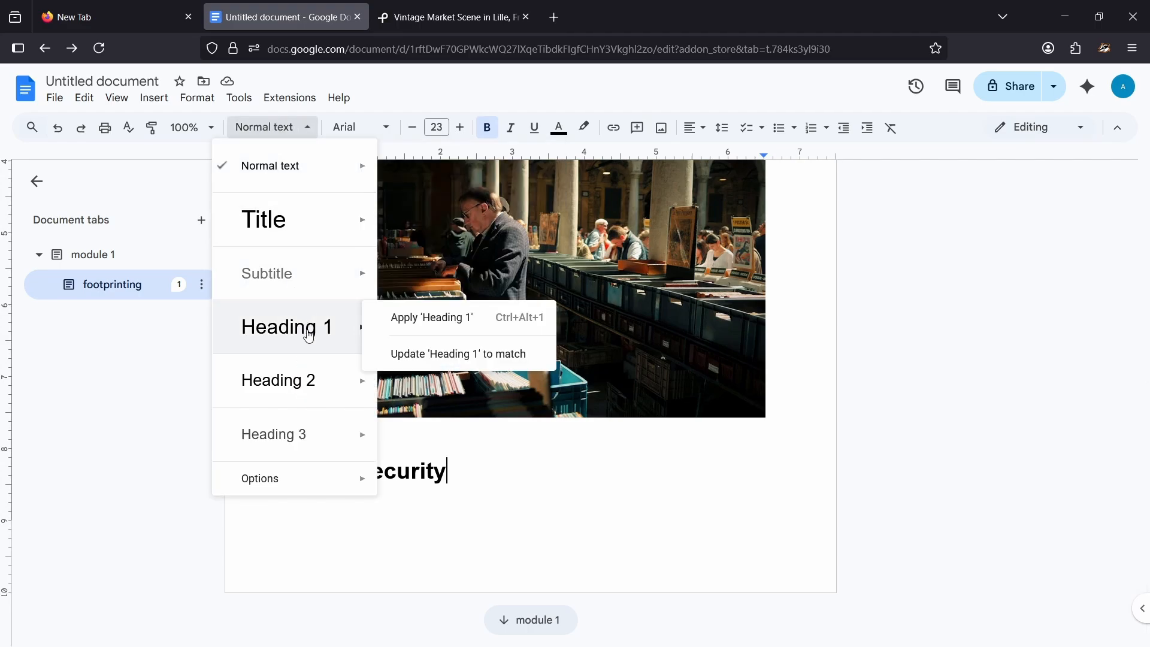
{"action": "mouse_move", "coordinate": [312, 441]}
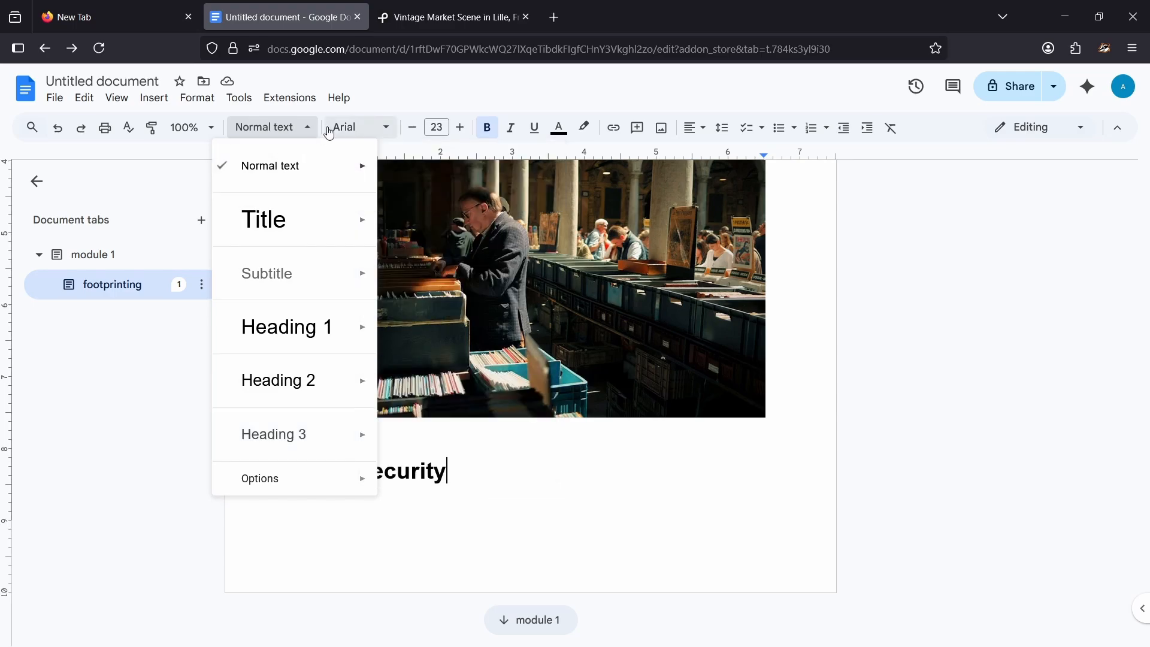
Step: Set the typing font to Merriweather at the end of "cybersecurity" and add five line breaks, continuing onto a second page
{"action": "left_click", "coordinate": [358, 128]}
{"action": "scroll", "coordinate": [401, 300], "scroll_direction": "down", "scroll_amount": 2}
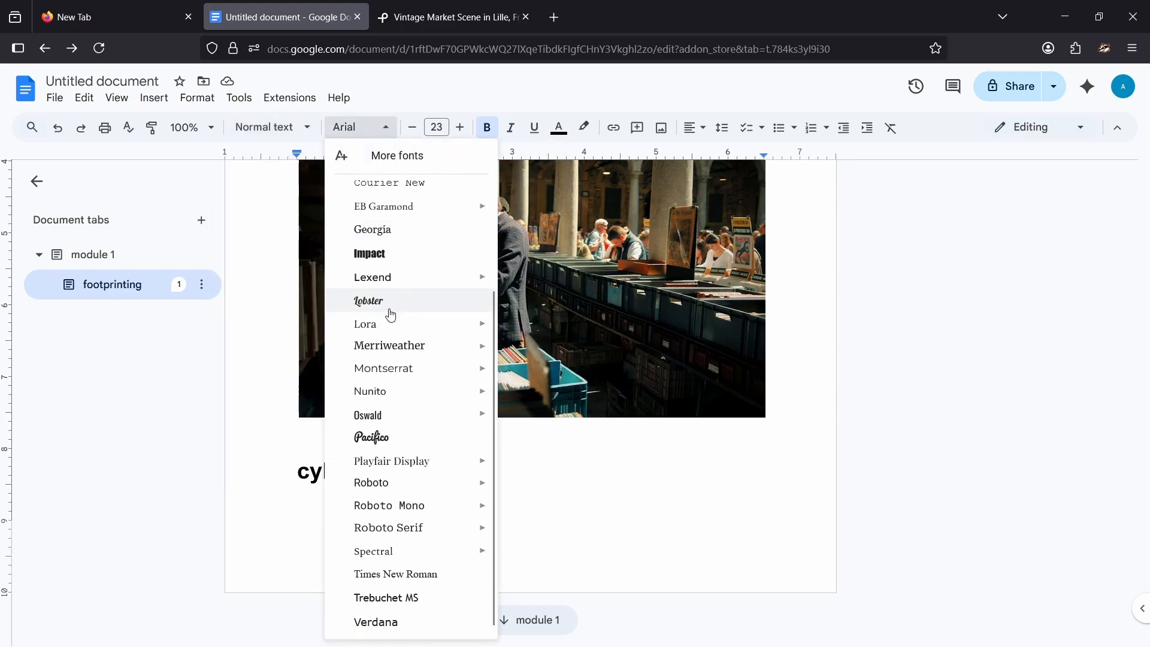
{"action": "mouse_move", "coordinate": [419, 345]}
{"action": "left_click", "coordinate": [559, 505]}
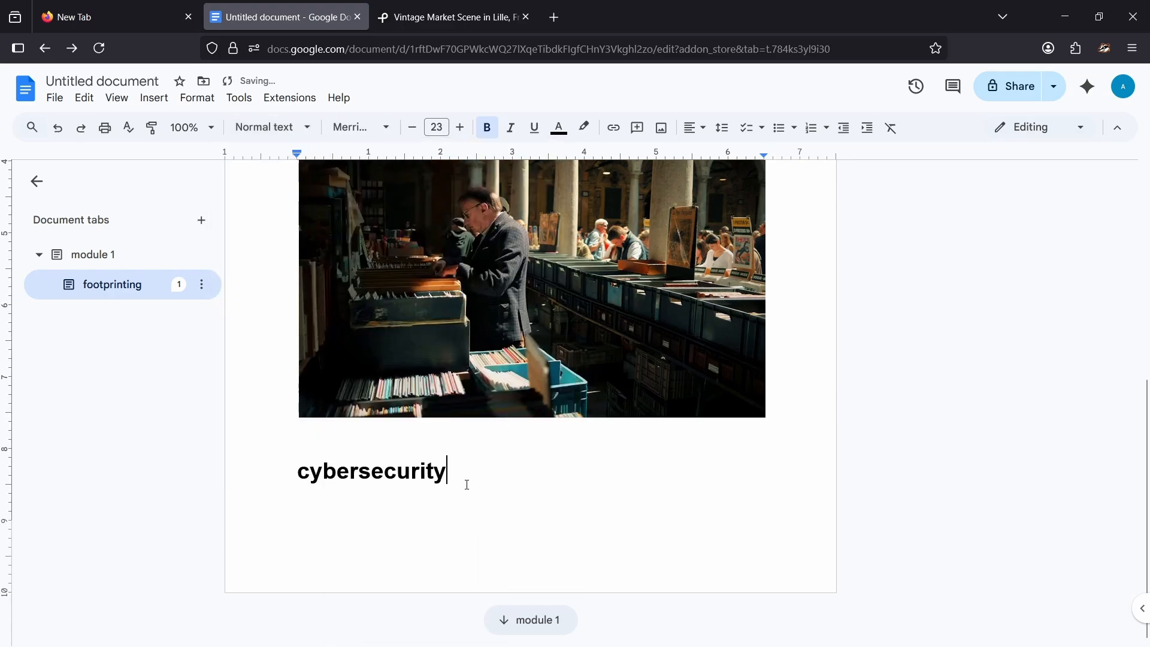
{"action": "key", "text": "Return"}
{"action": "key", "text": "Return"}
{"action": "key", "text": "Return"}
{"action": "key", "text": "Return"}
{"action": "key", "text": "Return"}
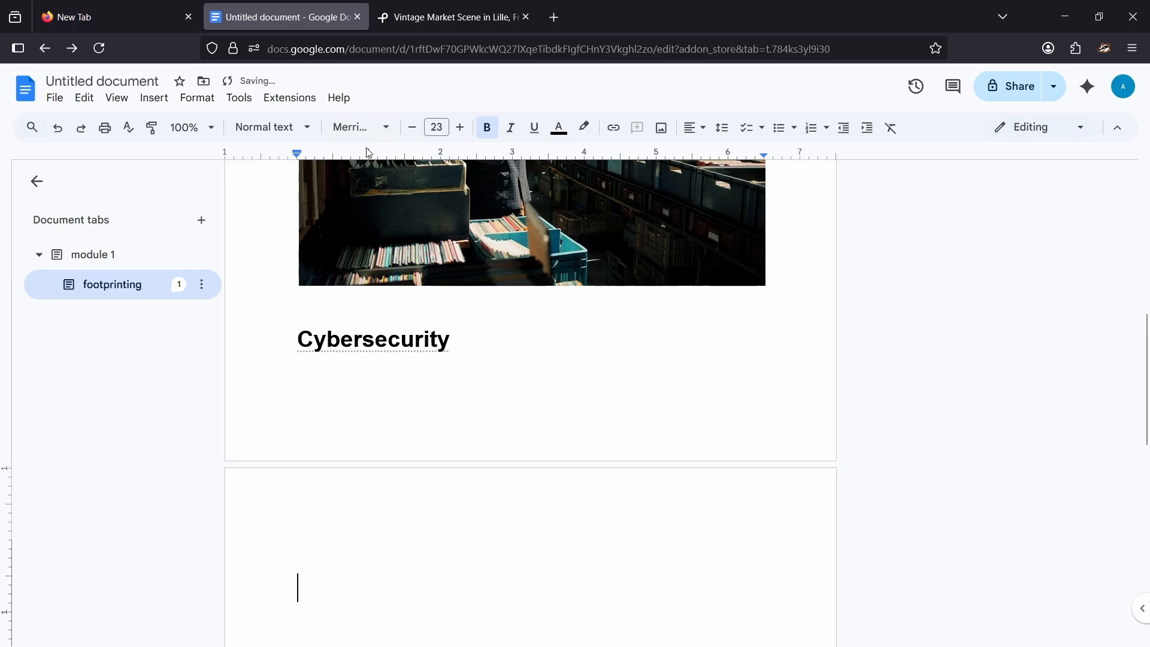
Step: Enter the sample text "aaassfdddd" in Comic Sans MS on the second page
{"action": "left_click", "coordinate": [359, 128]}
{"action": "left_click", "coordinate": [395, 346]}
{"action": "type", "text": "aaassfdd"}
{"action": "scroll", "coordinate": [419, 479], "scroll_direction": "down", "scroll_amount": 5}
{"action": "type", "text": "d"}
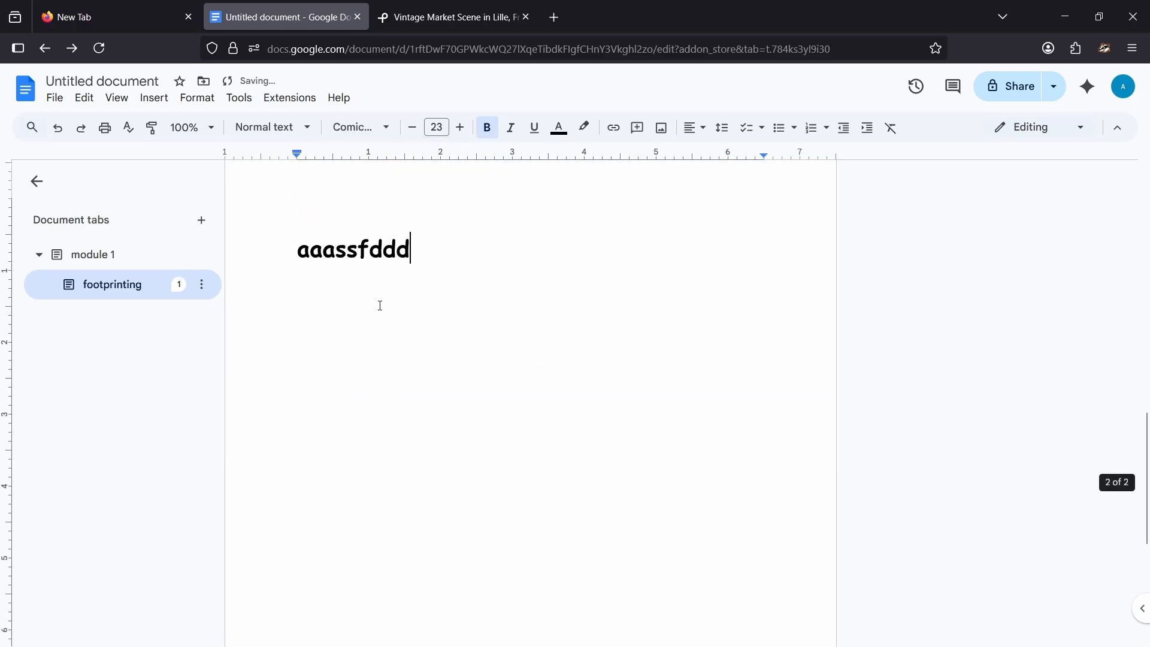
{"action": "type", "text": "d"}
Step: Continue the sample line with "ddddd" in Courier New
{"action": "left_click", "coordinate": [359, 128]}
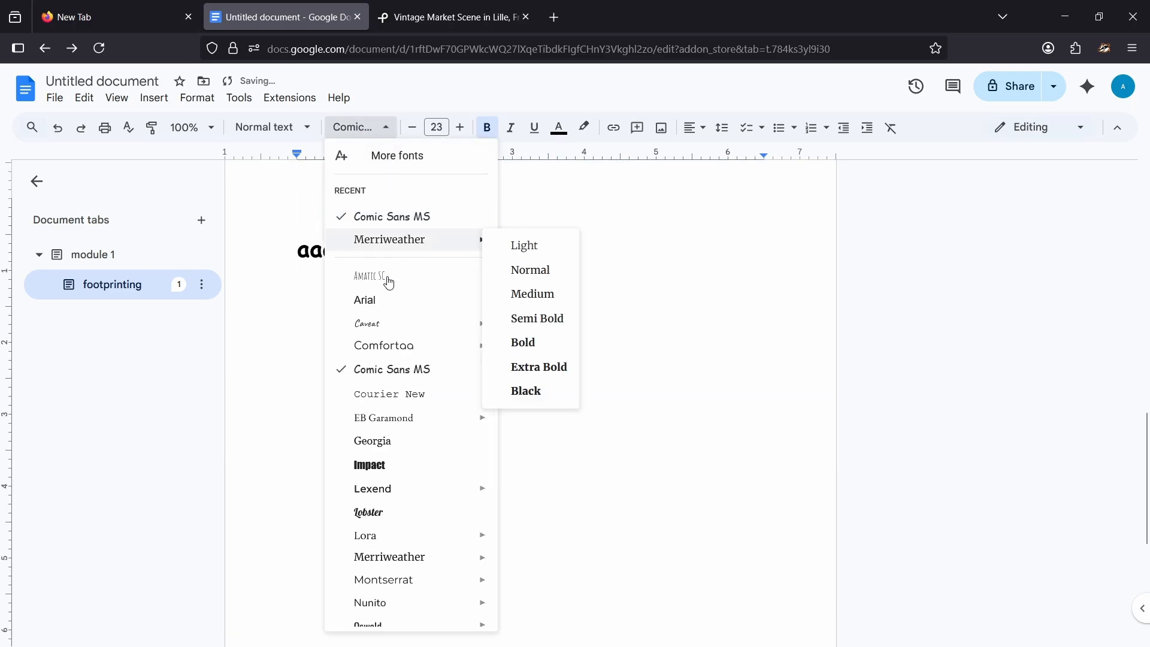
{"action": "left_click", "coordinate": [400, 400]}
{"action": "type", "text": "ddddddddd"}
Step: Append "ddfgdhdjfjfjgf" in Amatic SC to the sample line, and delete the whole line
{"action": "left_click", "coordinate": [350, 127]}
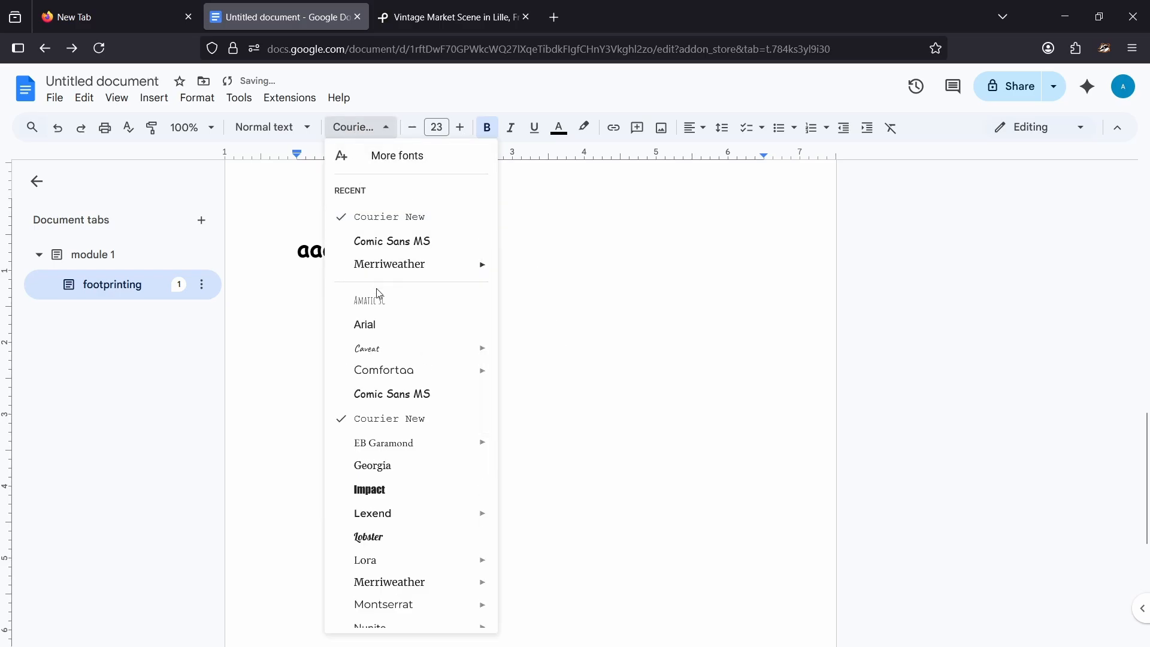
{"action": "left_click", "coordinate": [378, 298]}
{"action": "type", "text": "ddfgdhdjfjf"}
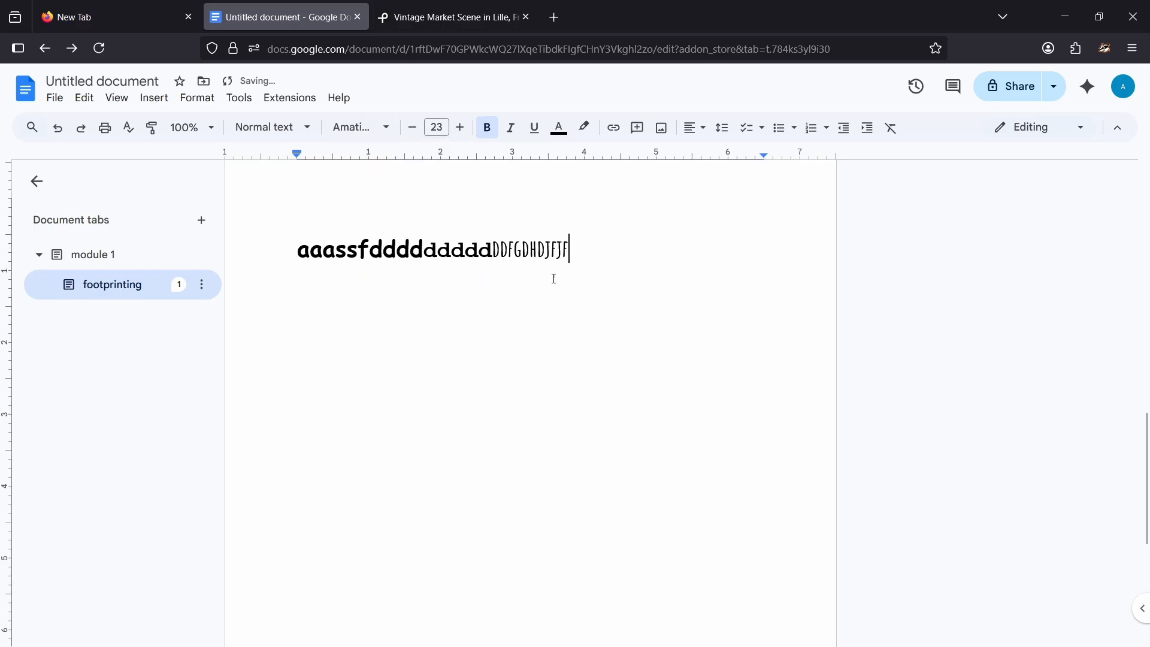
{"action": "type", "text": "gf"}
{"action": "left_click_drag", "start_coordinate": [588, 250], "coordinate": [281, 236]}
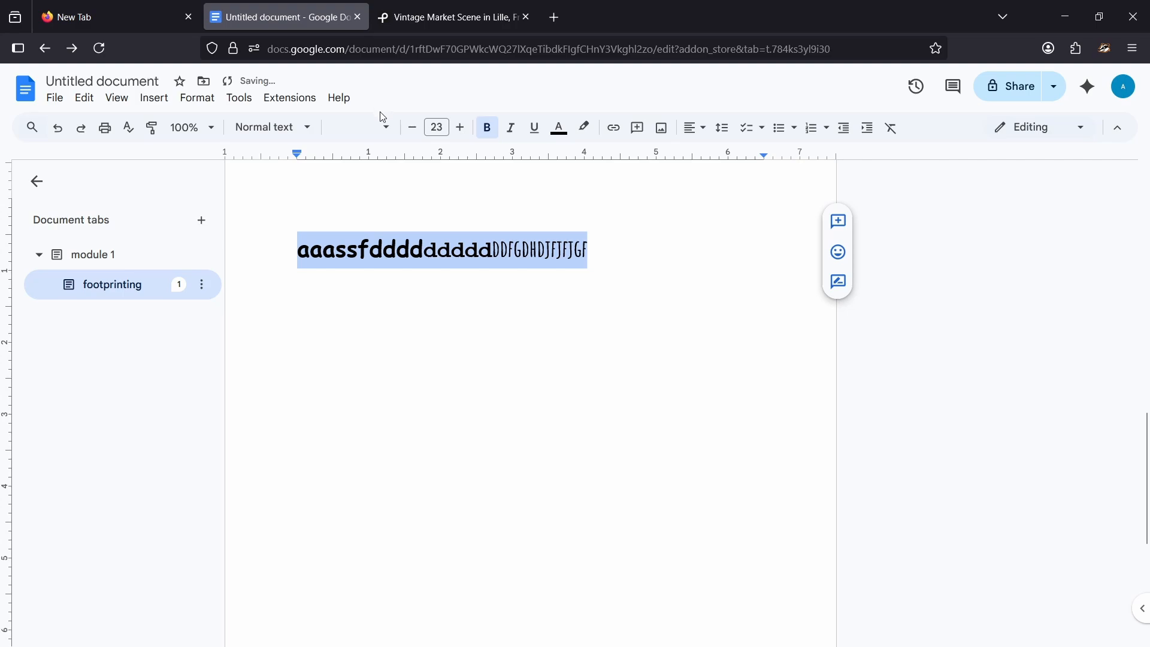
{"action": "key", "text": "BackSpace"}
Step: Browse the full font library and add Roboto as the font for the empty line on the second page
{"action": "left_click", "coordinate": [361, 127]}
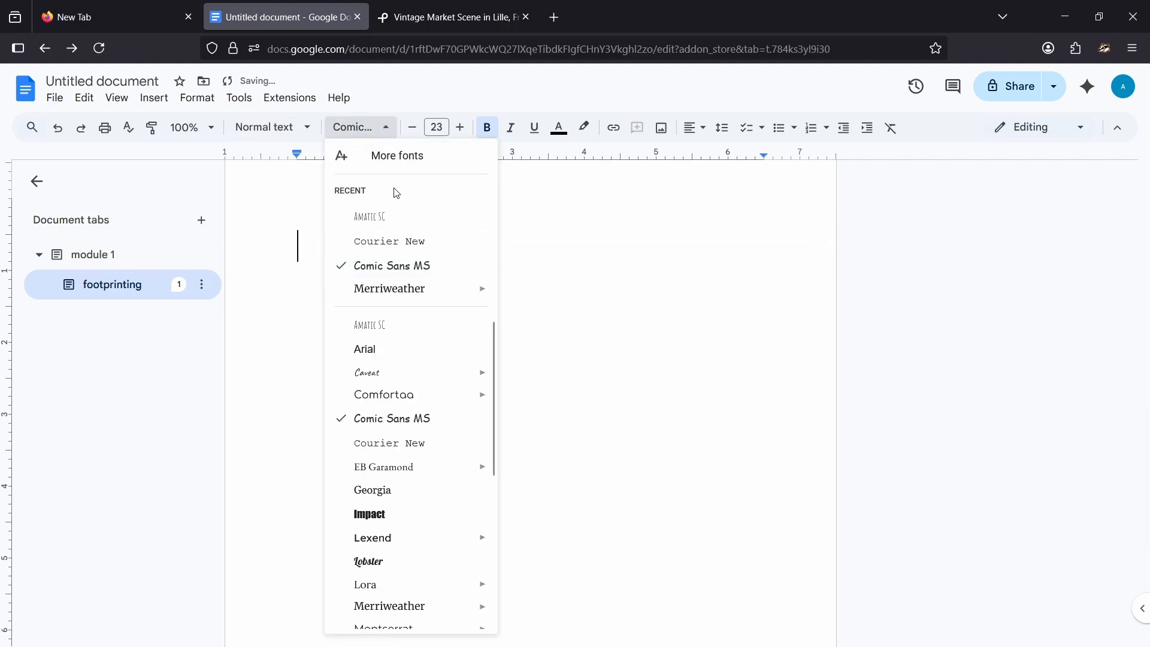
{"action": "mouse_move", "coordinate": [381, 378]}
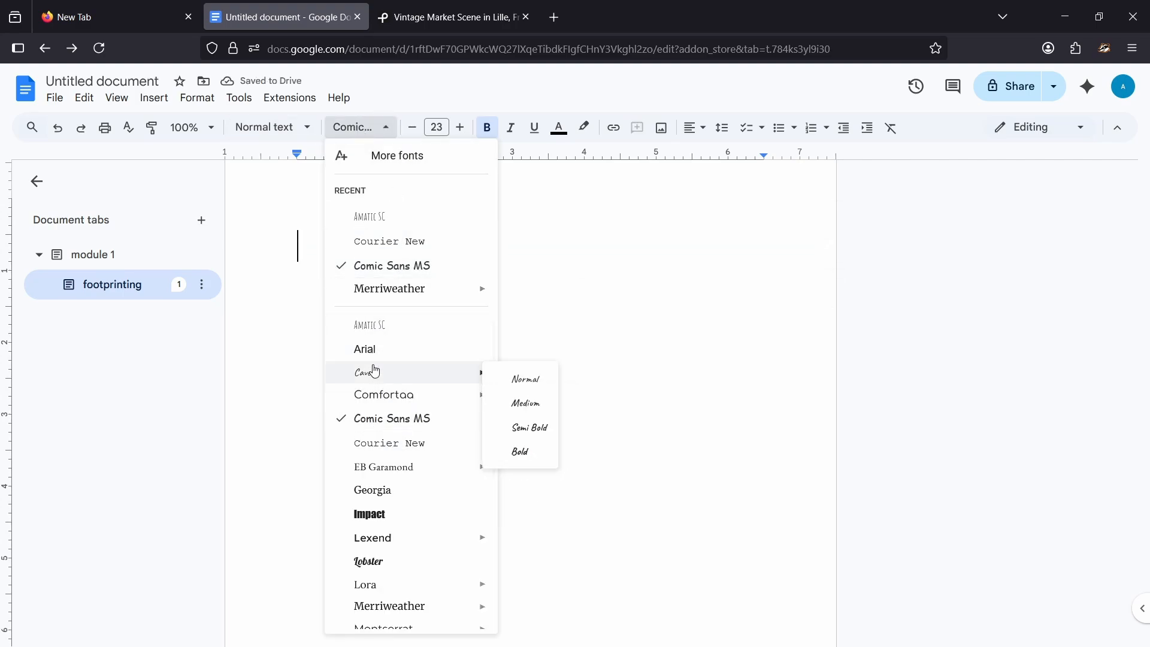
{"action": "left_click", "coordinate": [372, 157]}
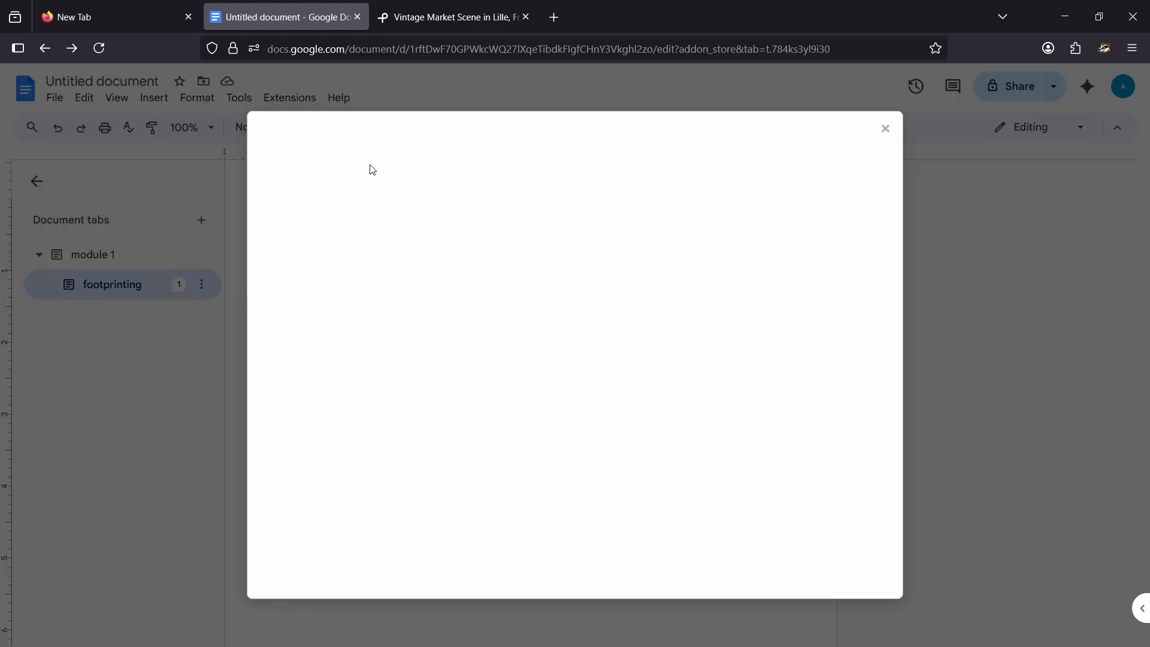
{"action": "scroll", "coordinate": [429, 342], "scroll_direction": "down", "scroll_amount": 15}
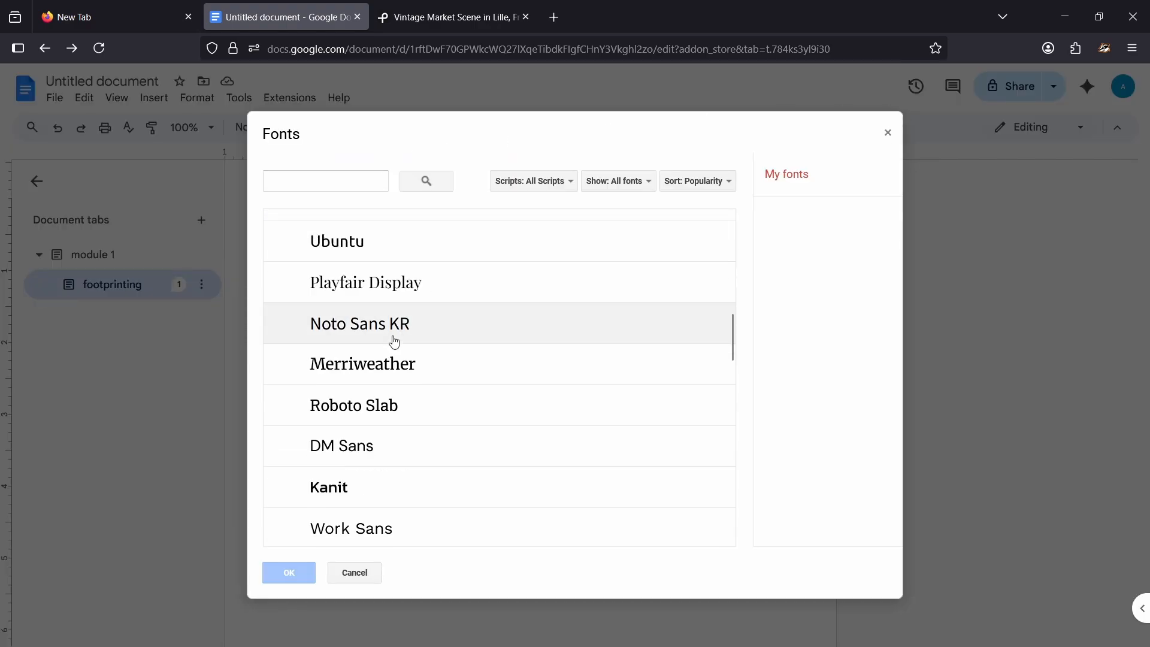
{"action": "scroll", "coordinate": [408, 363], "scroll_direction": "up", "scroll_amount": 15}
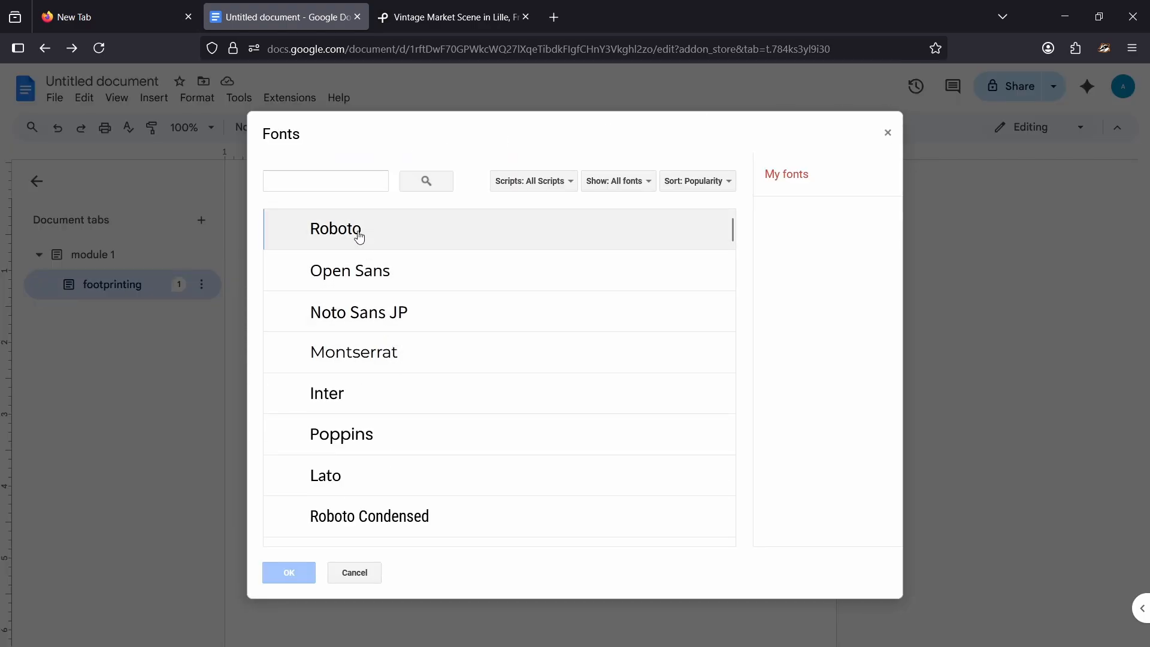
{"action": "left_click", "coordinate": [426, 231]}
{"action": "left_click", "coordinate": [290, 572]}
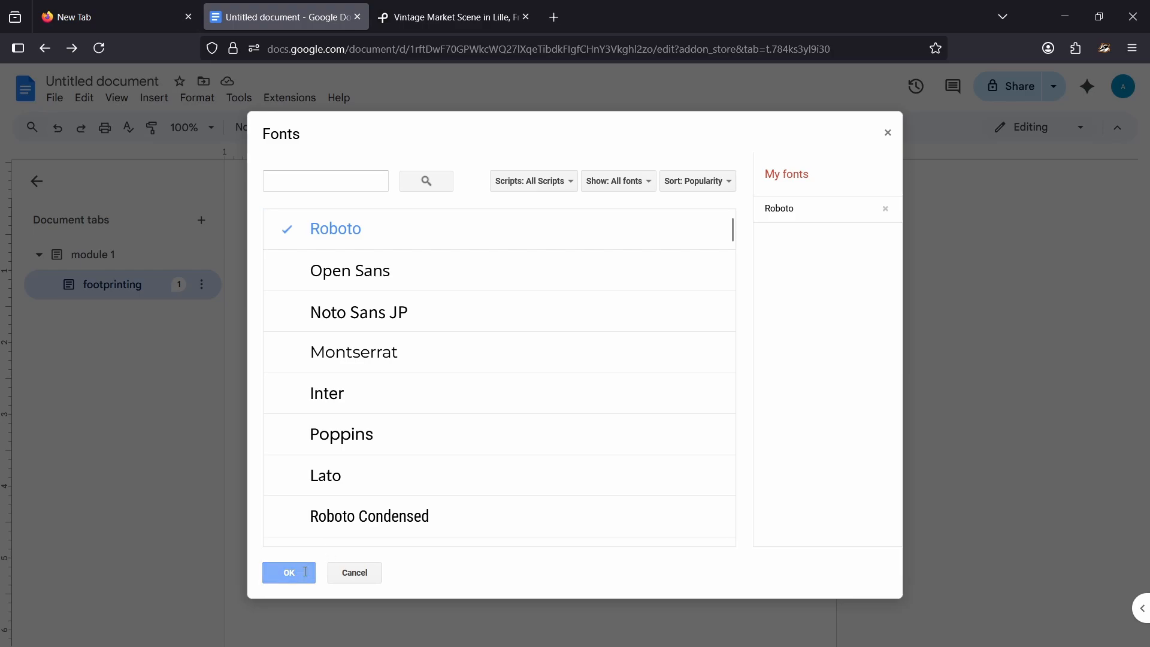
Step: Preview the document's pages in the print dialog, and cancel without saving a PDF
{"action": "left_click", "coordinate": [288, 132]}
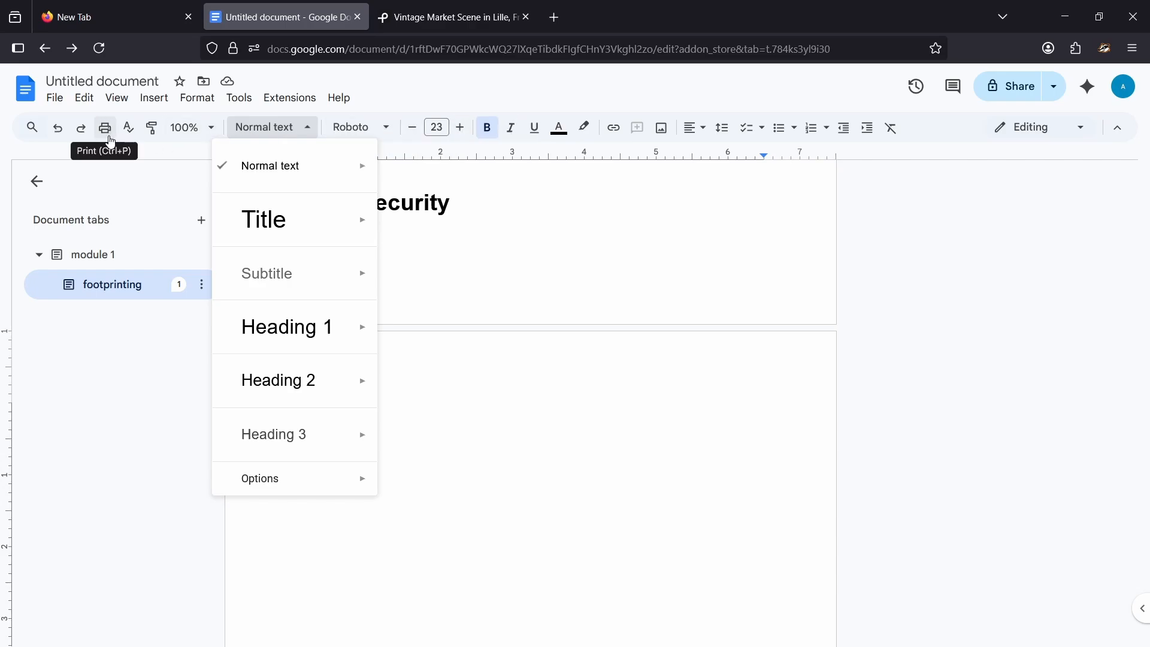
{"action": "left_click", "coordinate": [108, 128]}
{"action": "scroll", "coordinate": [441, 335], "scroll_direction": "down", "scroll_amount": 6}
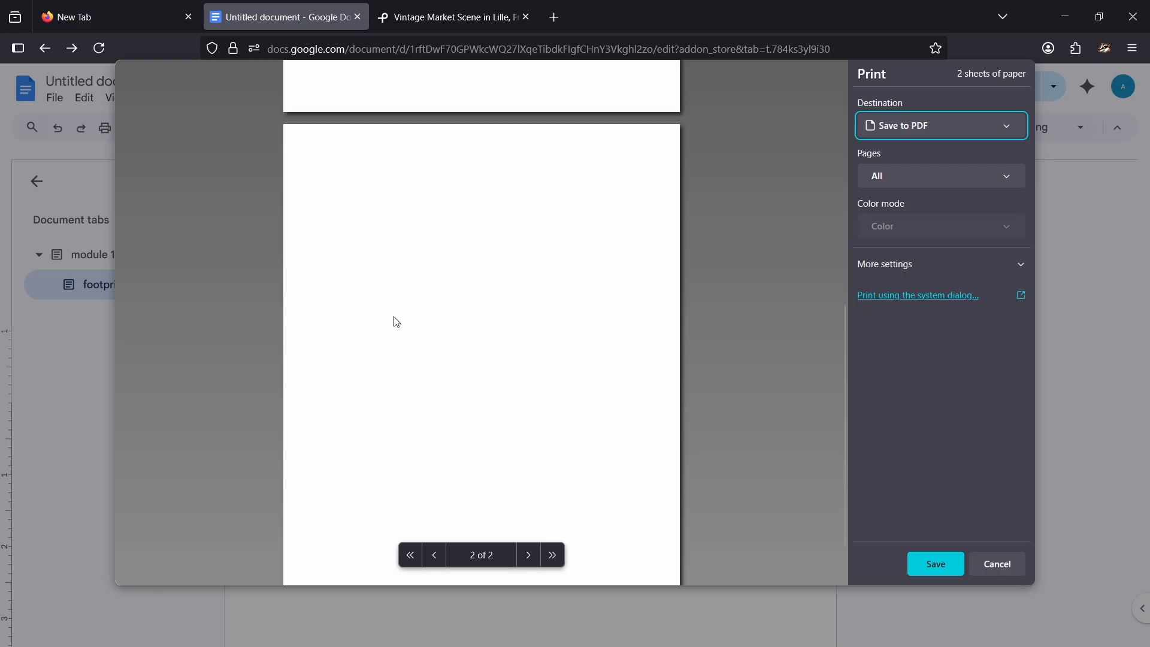
{"action": "left_click", "coordinate": [998, 569]}
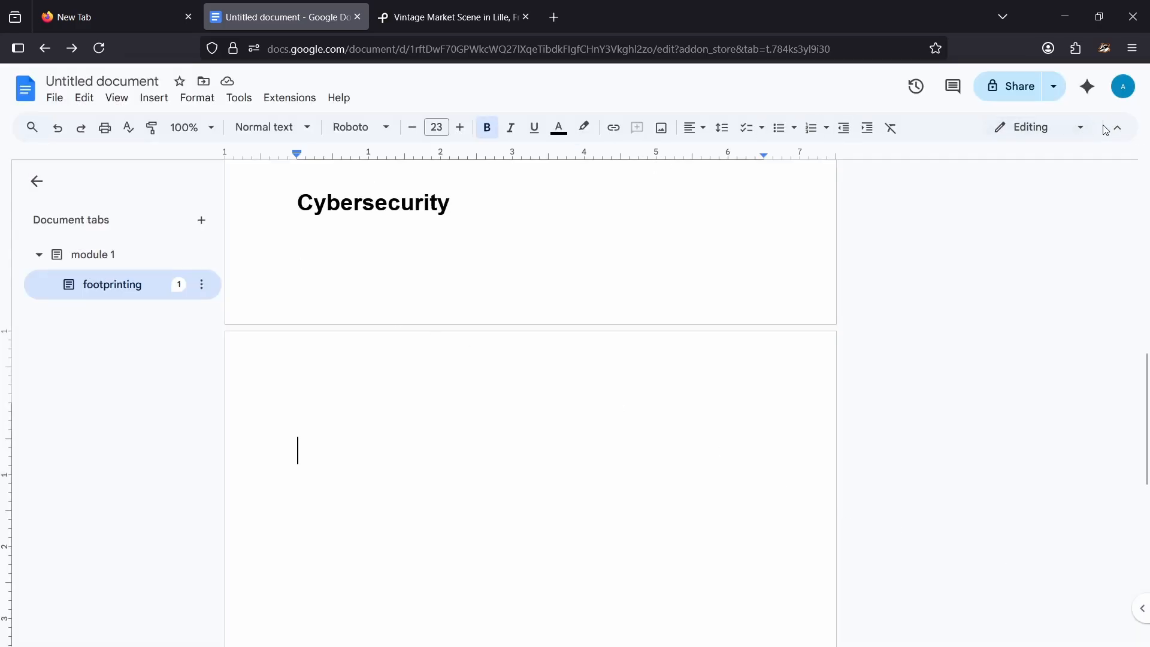
{"action": "left_click", "coordinate": [1075, 127]}
{"action": "left_click", "coordinate": [688, 189]}
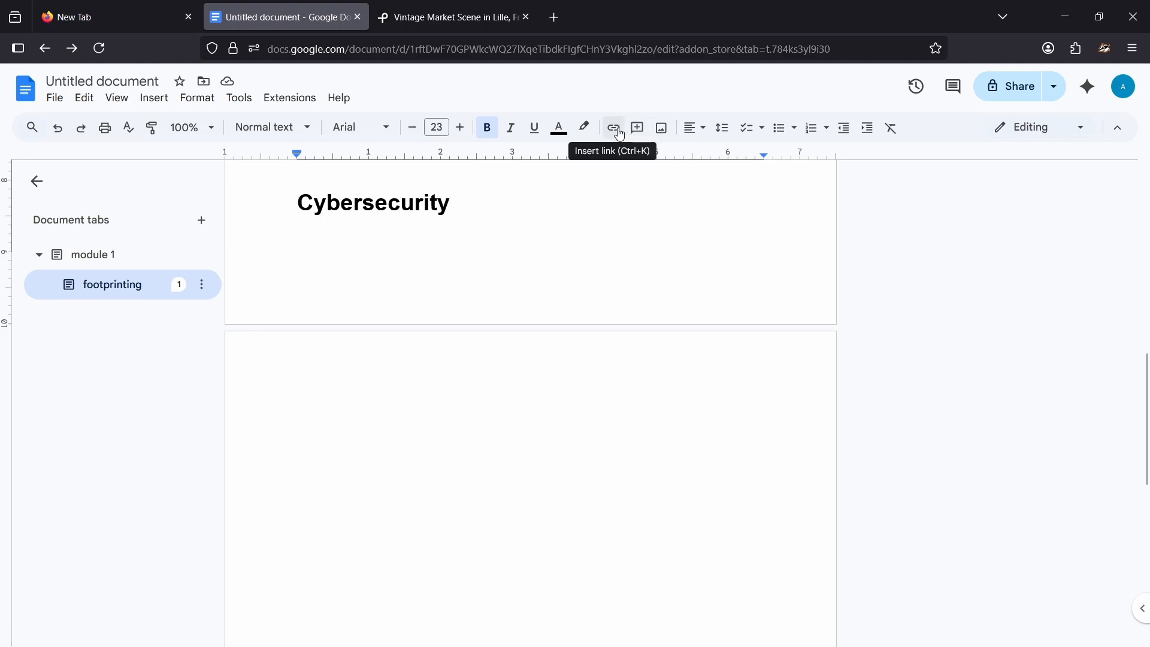
Step: Link the "Cybersecurity" text below the photo to zonetransfer.me
{"action": "left_click_drag", "start_coordinate": [476, 210], "coordinate": [304, 209]}
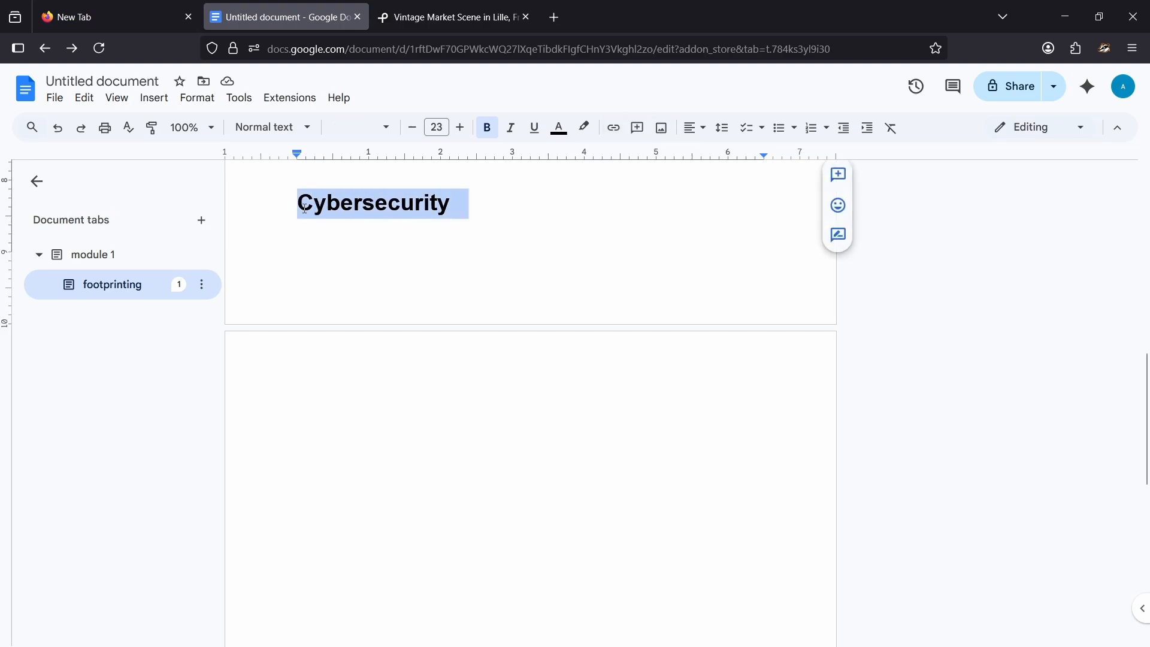
{"action": "left_click", "coordinate": [615, 128]}
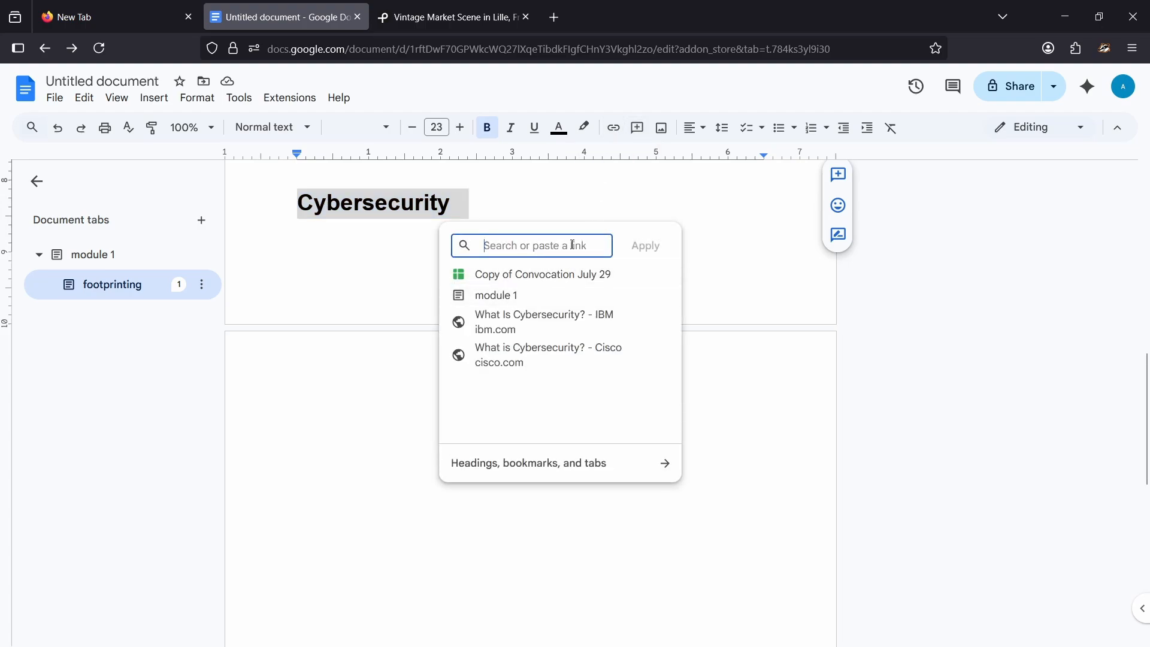
{"action": "type", "text": "zonetra"}
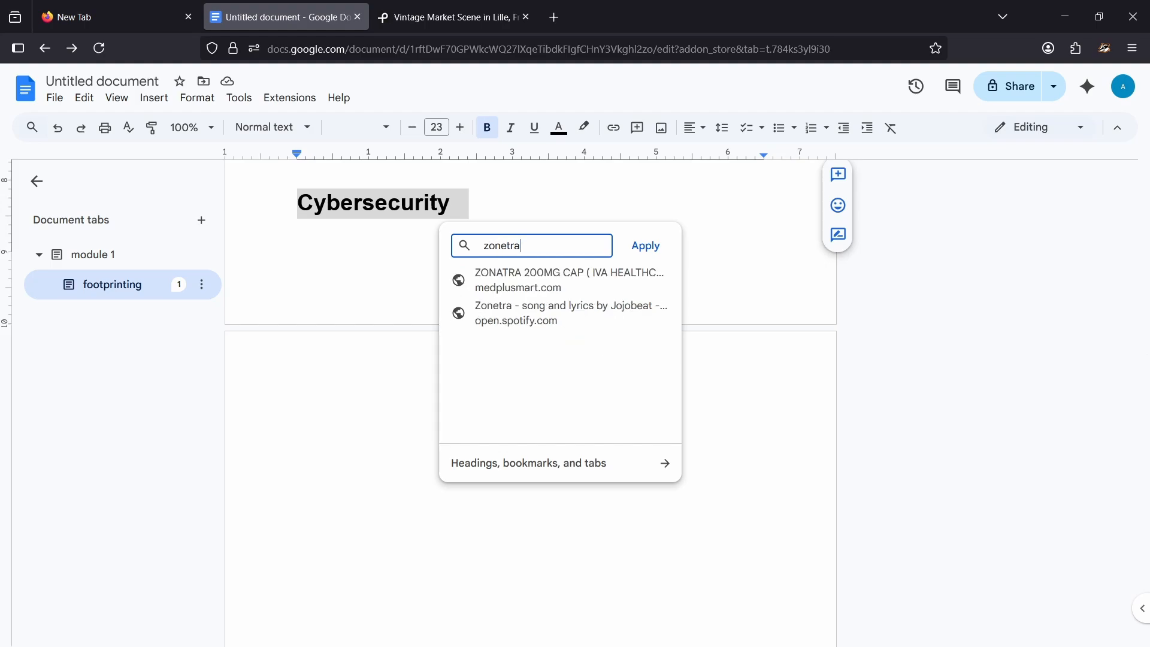
{"action": "type", "text": "nsfer"}
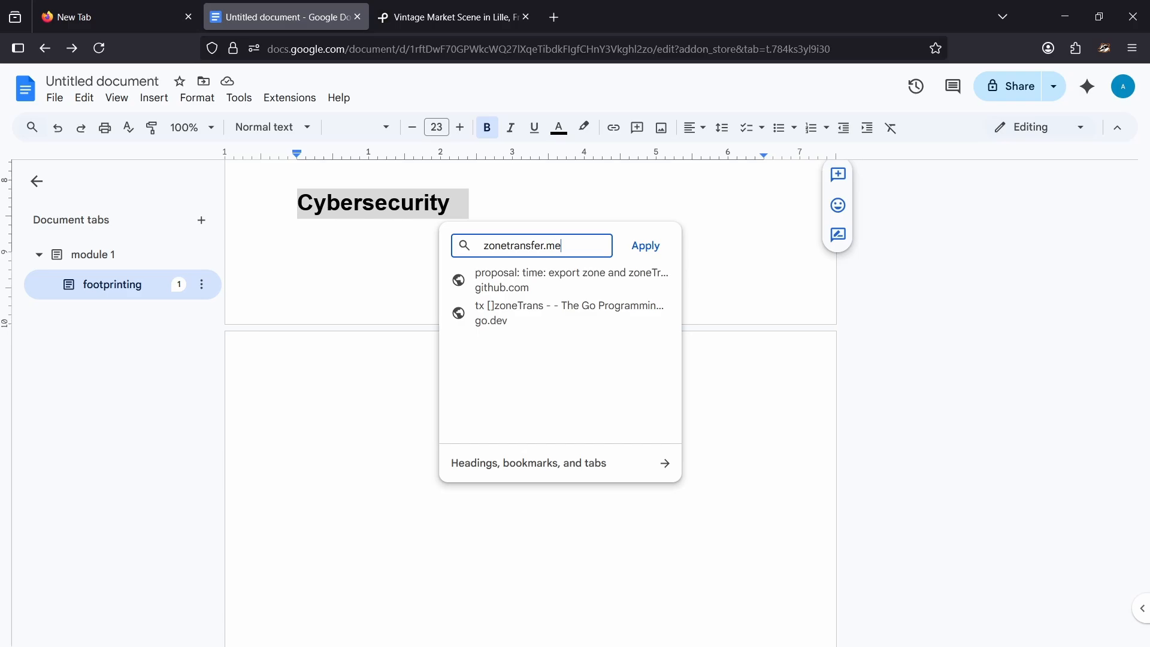
{"action": "type", "text": ".me"}
{"action": "left_click", "coordinate": [644, 245]}
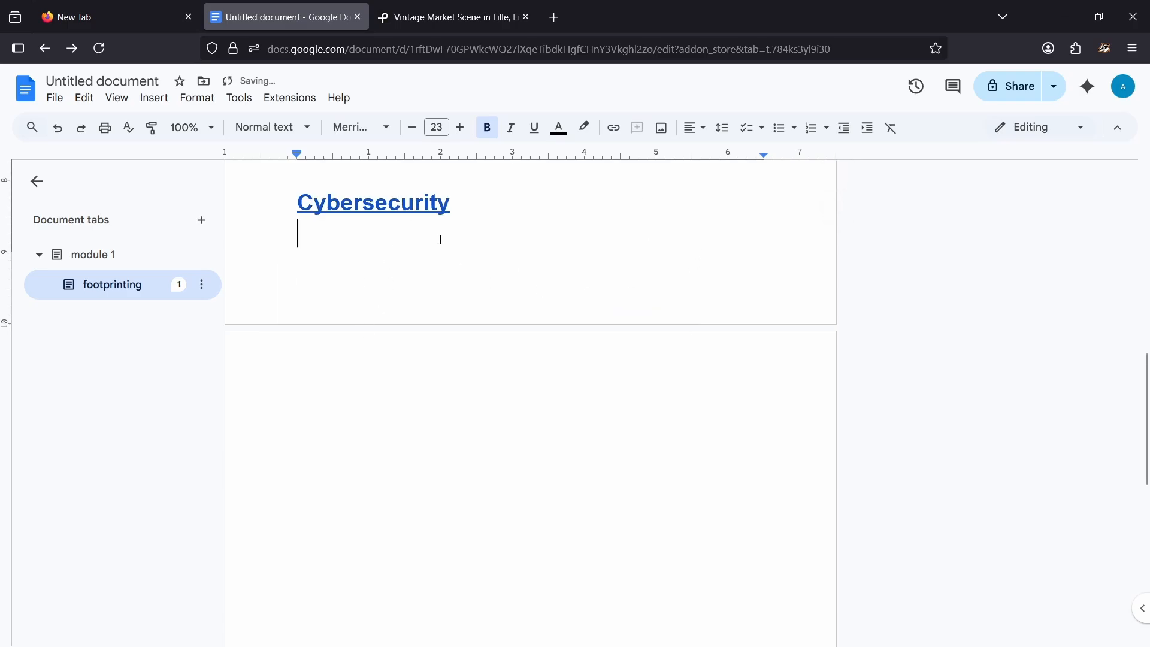
Step: Open the web page linked from "Cybersecurity" to test the link, and return to the document
{"action": "scroll", "coordinate": [417, 338], "scroll_direction": "up", "scroll_amount": 3}
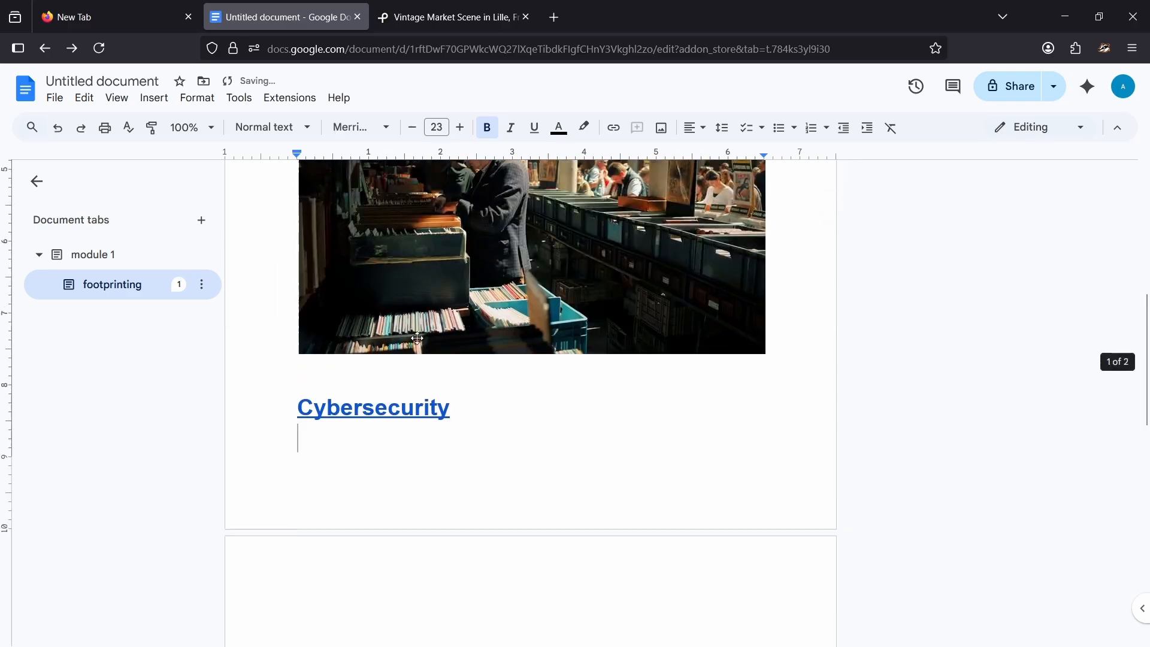
{"action": "left_click", "coordinate": [372, 407]}
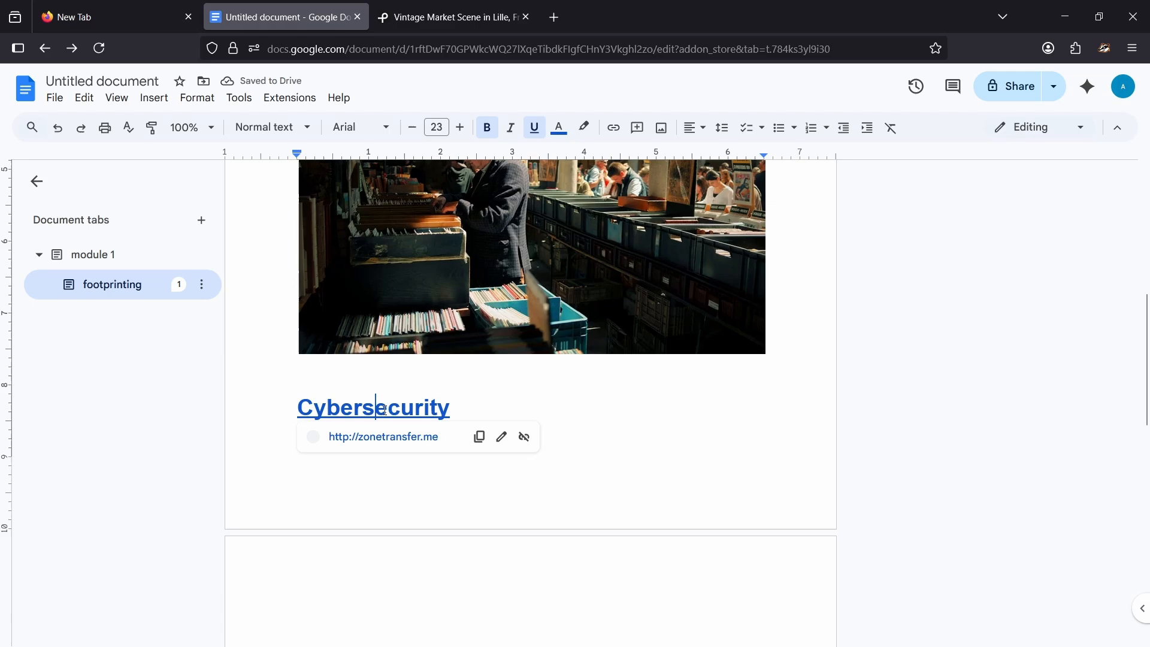
{"action": "left_click", "coordinate": [418, 442]}
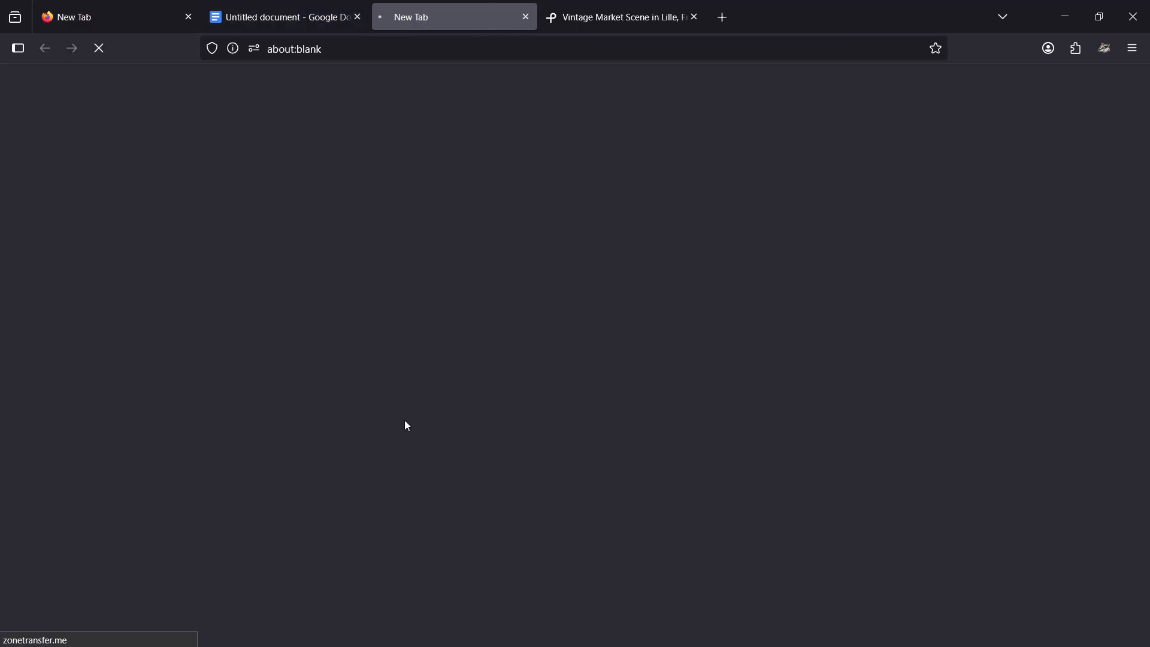
{"action": "left_click", "coordinate": [322, 18]}
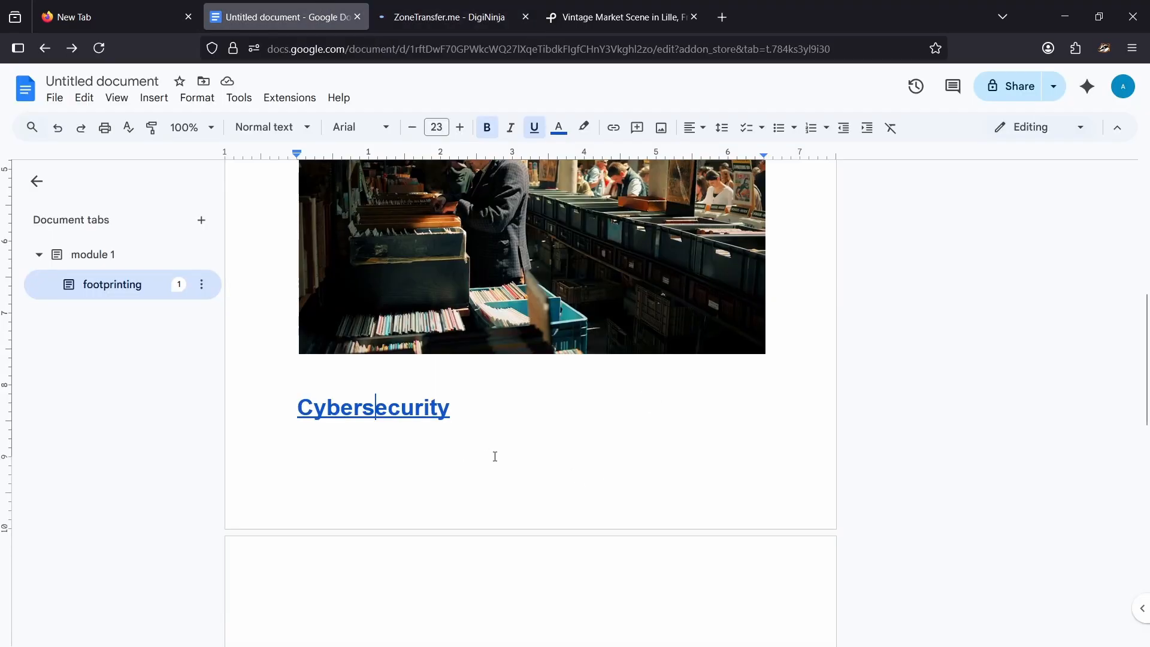
Step: Italicize the linked "Cybersecurity" text below the photo
{"action": "scroll", "coordinate": [540, 237], "scroll_direction": "down", "scroll_amount": 2}
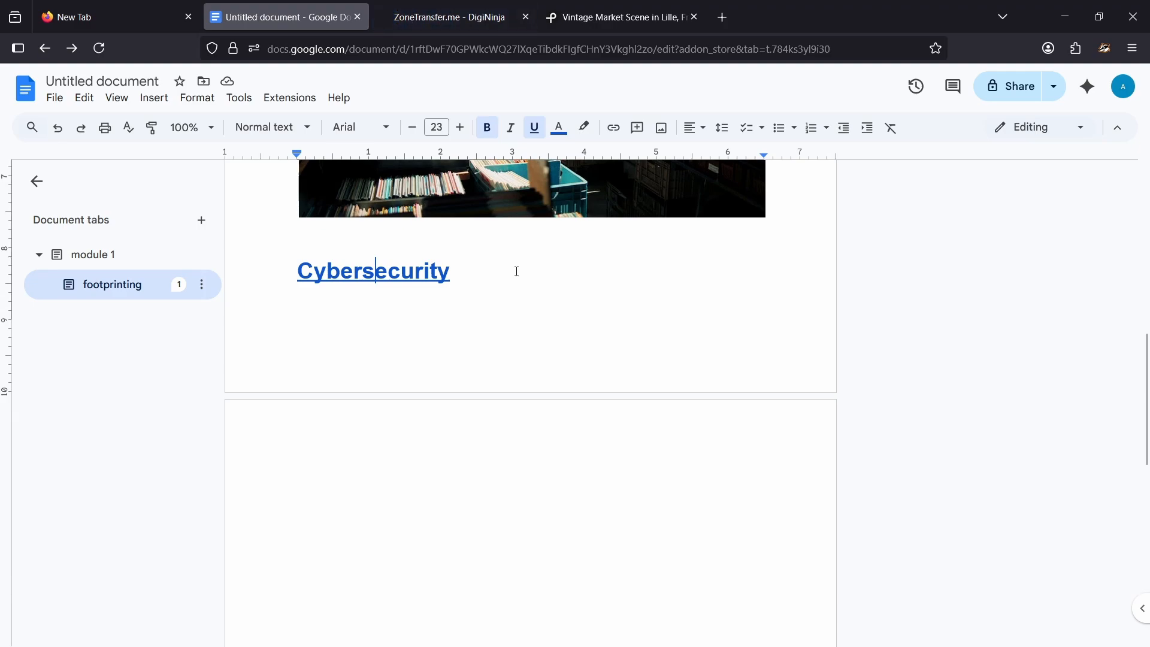
{"action": "left_click_drag", "start_coordinate": [473, 277], "coordinate": [273, 280]}
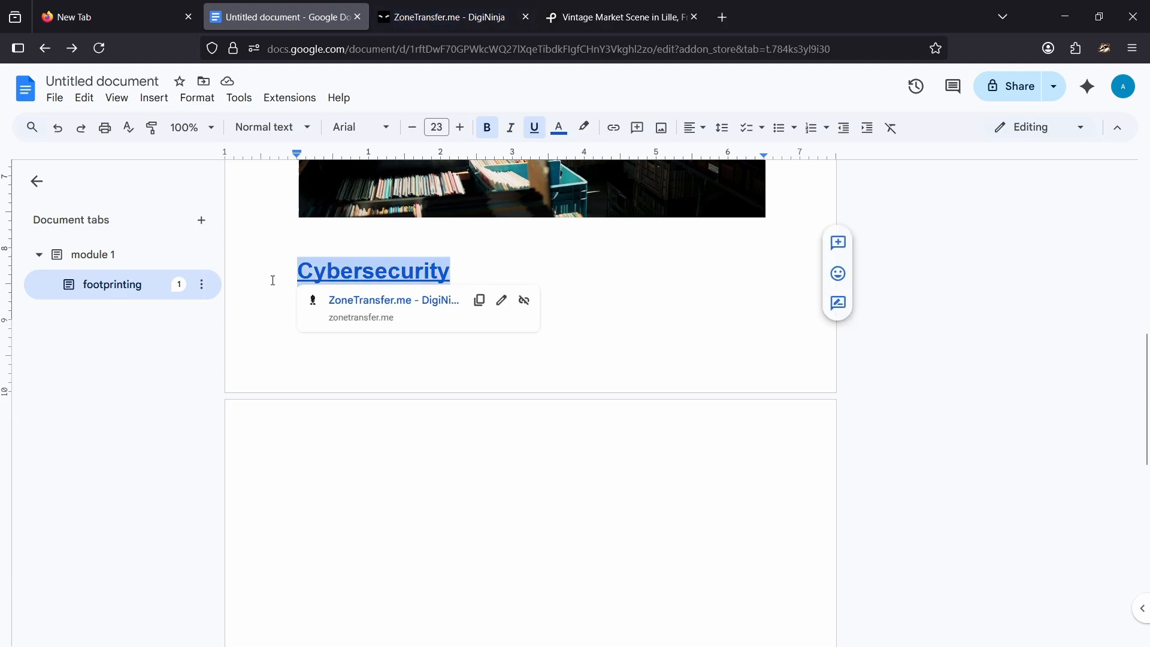
{"action": "left_click", "coordinate": [512, 129]}
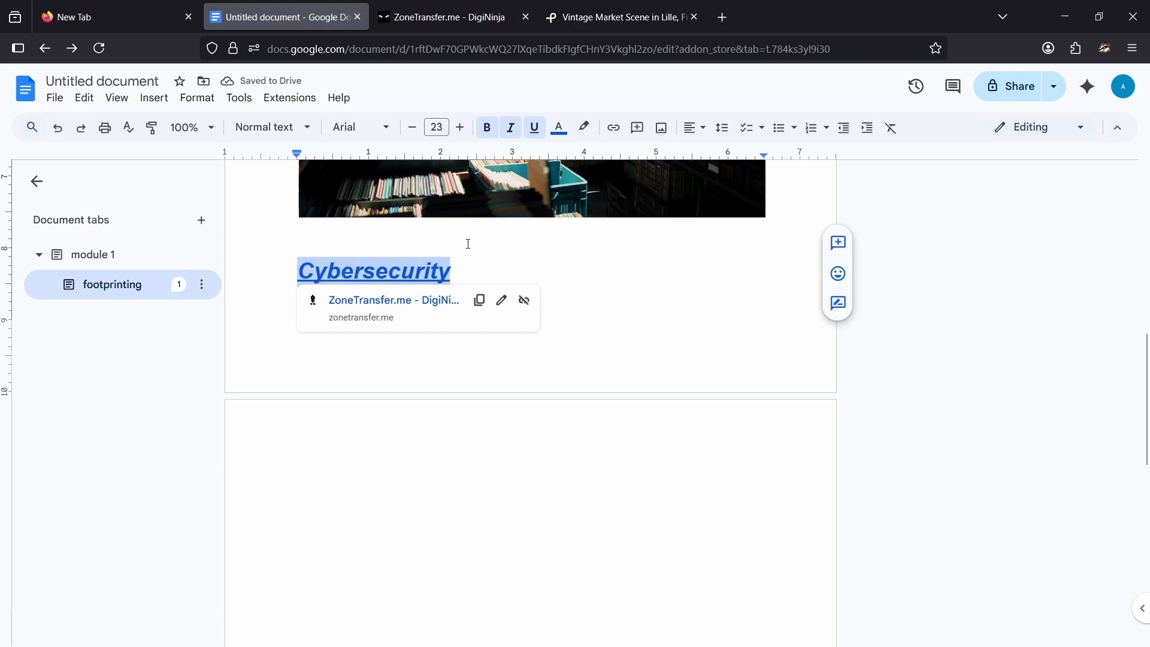
Step: Try the document at 50% zoom, and set its zoom to Fit
{"action": "left_click_drag", "start_coordinate": [452, 271], "coordinate": [297, 271]}
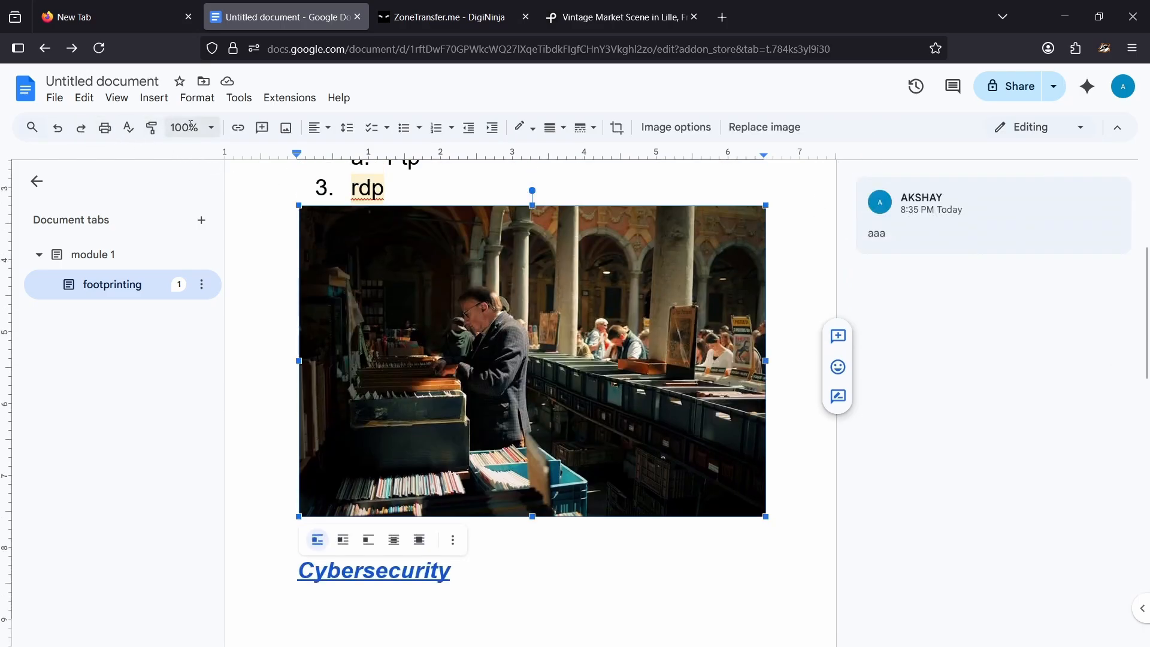
{"action": "left_click", "coordinate": [195, 127]}
{"action": "left_click", "coordinate": [193, 199]}
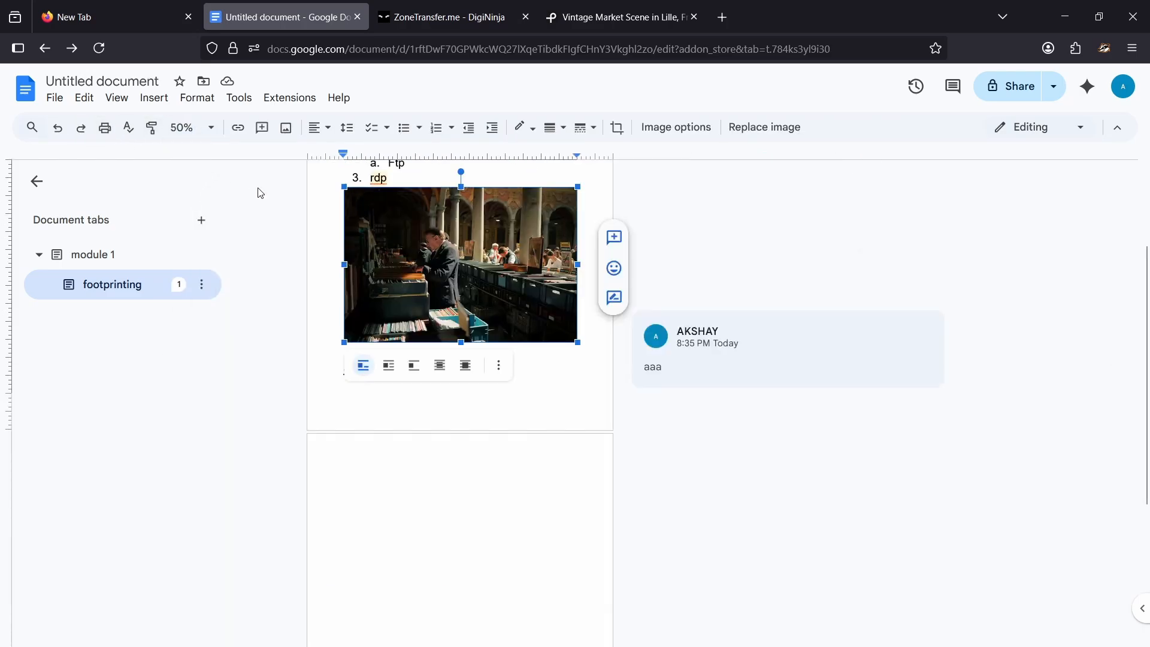
{"action": "scroll", "coordinate": [435, 248], "scroll_direction": "up", "scroll_amount": 3}
{"action": "scroll", "coordinate": [436, 257], "scroll_direction": "down", "scroll_amount": 6}
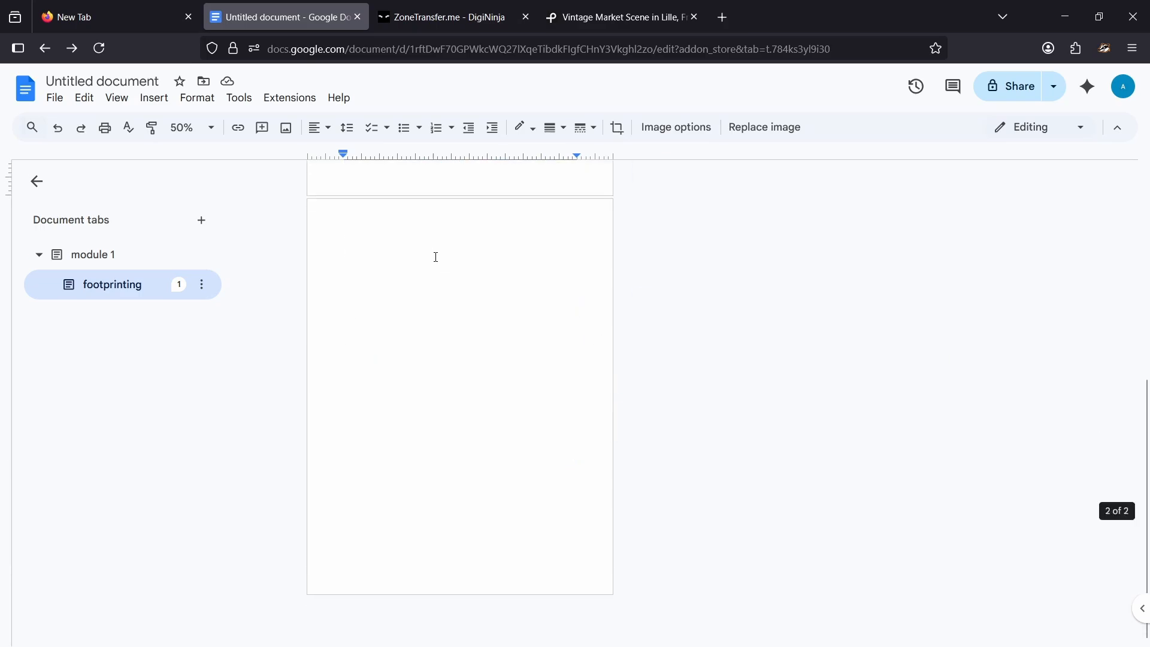
{"action": "left_click", "coordinate": [197, 127]}
{"action": "left_click", "coordinate": [197, 155]}
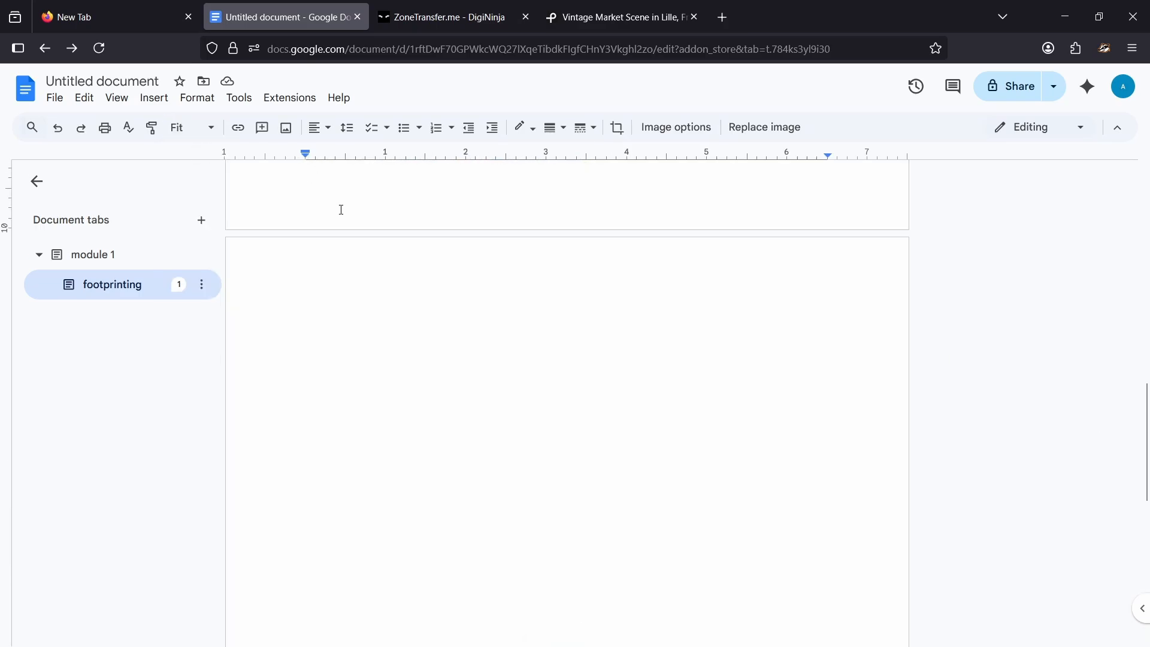
{"action": "scroll", "coordinate": [342, 210], "scroll_direction": "up", "scroll_amount": 7}
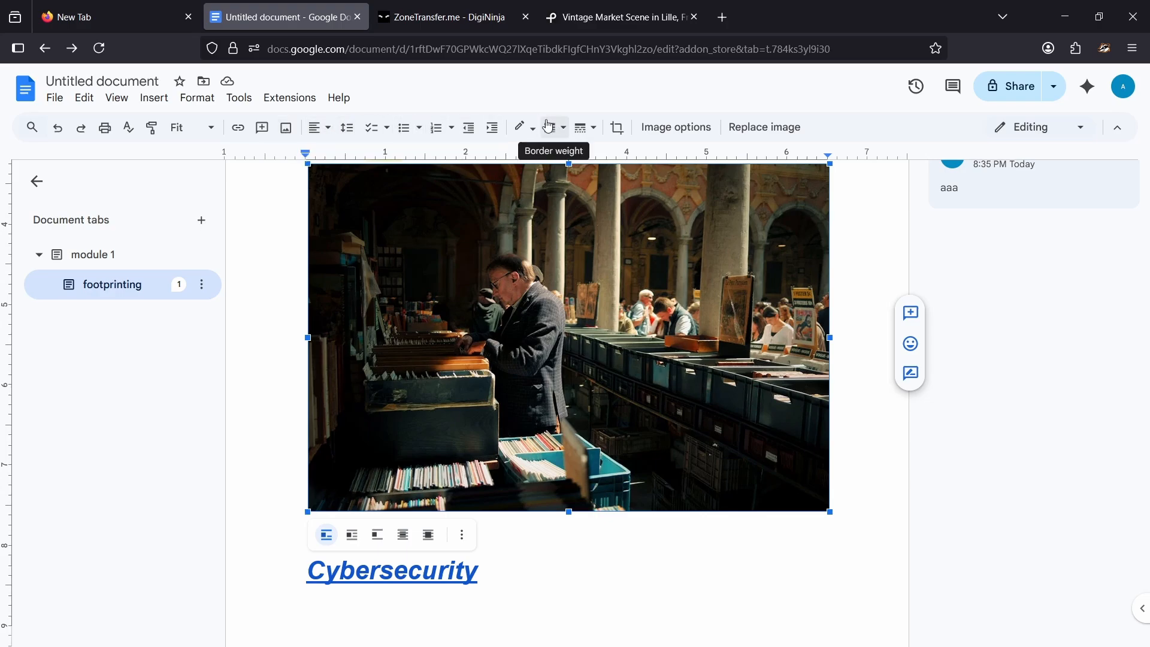
{"action": "left_click", "coordinate": [526, 130]}
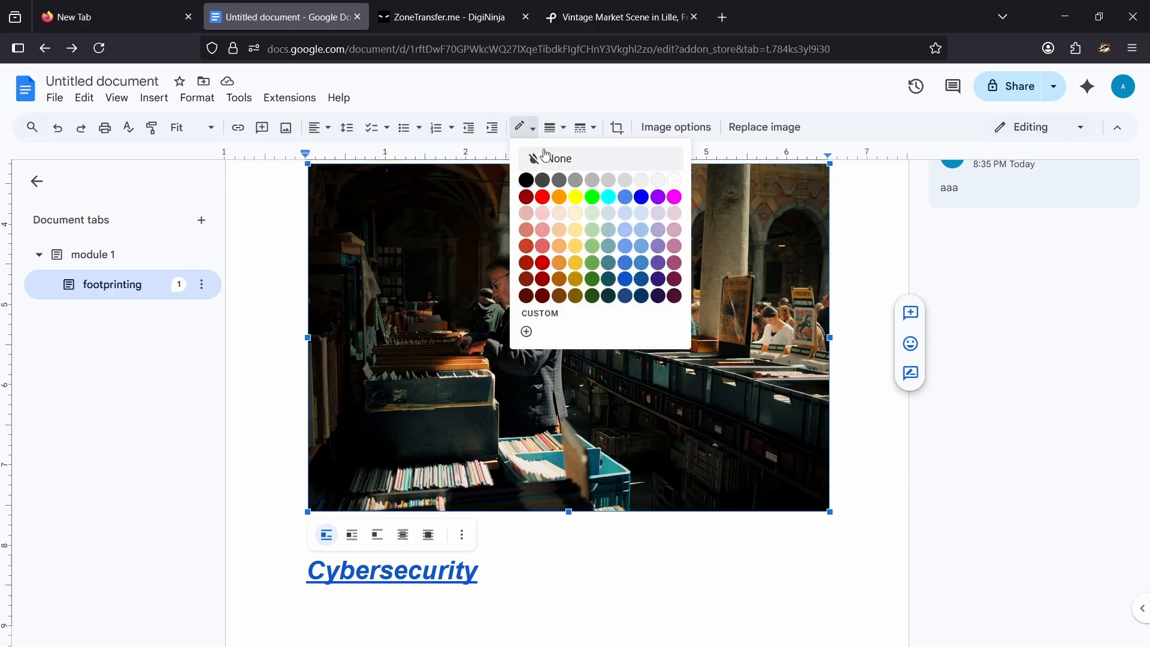
{"action": "left_click", "coordinate": [530, 538]}
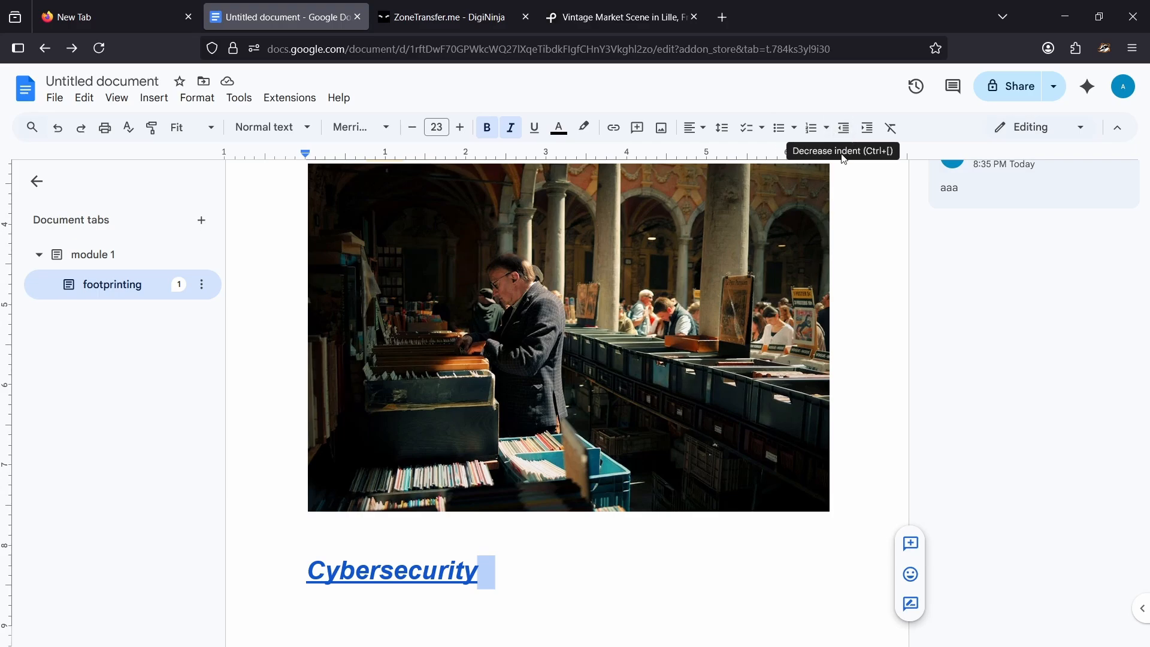
Step: Turn the empty line below the photo and the linked "Cybersecurity" line into a checklist
{"action": "left_click", "coordinate": [503, 569]}
{"action": "left_click_drag", "start_coordinate": [503, 569], "coordinate": [336, 541]}
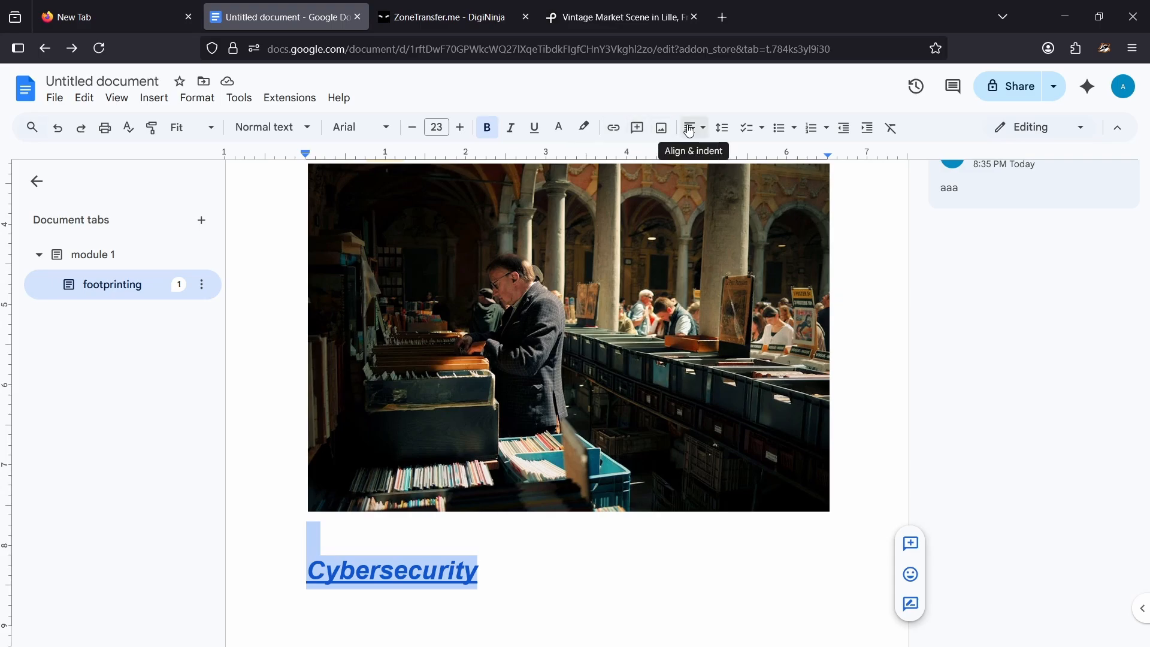
{"action": "left_click", "coordinate": [661, 128]}
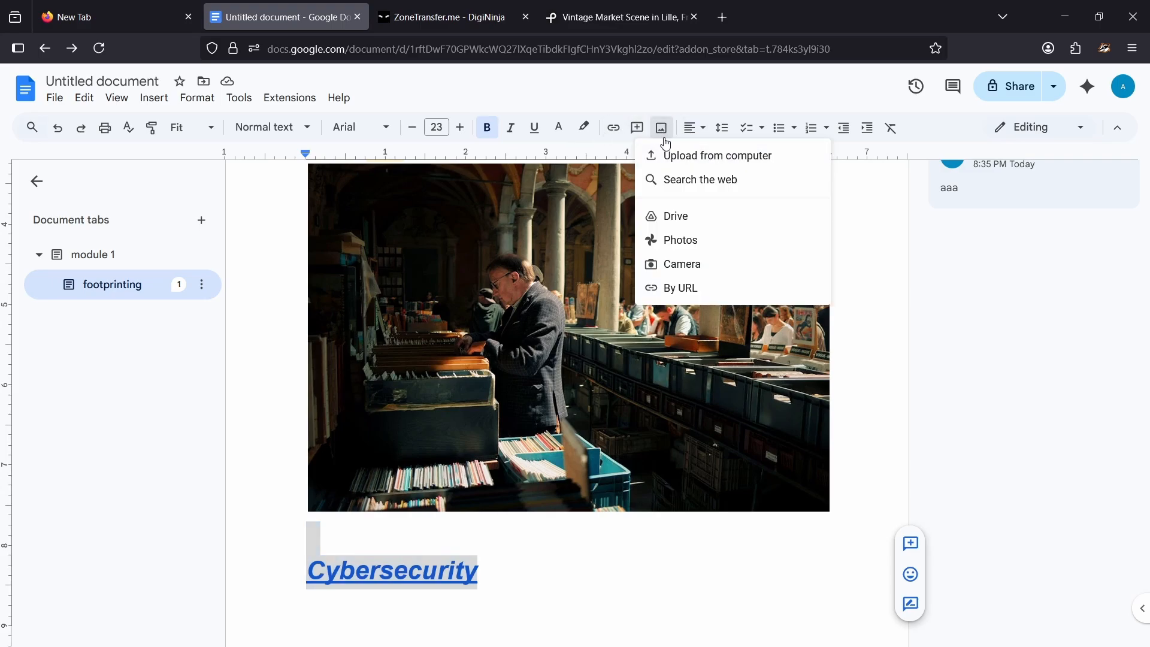
{"action": "left_click", "coordinate": [684, 135]}
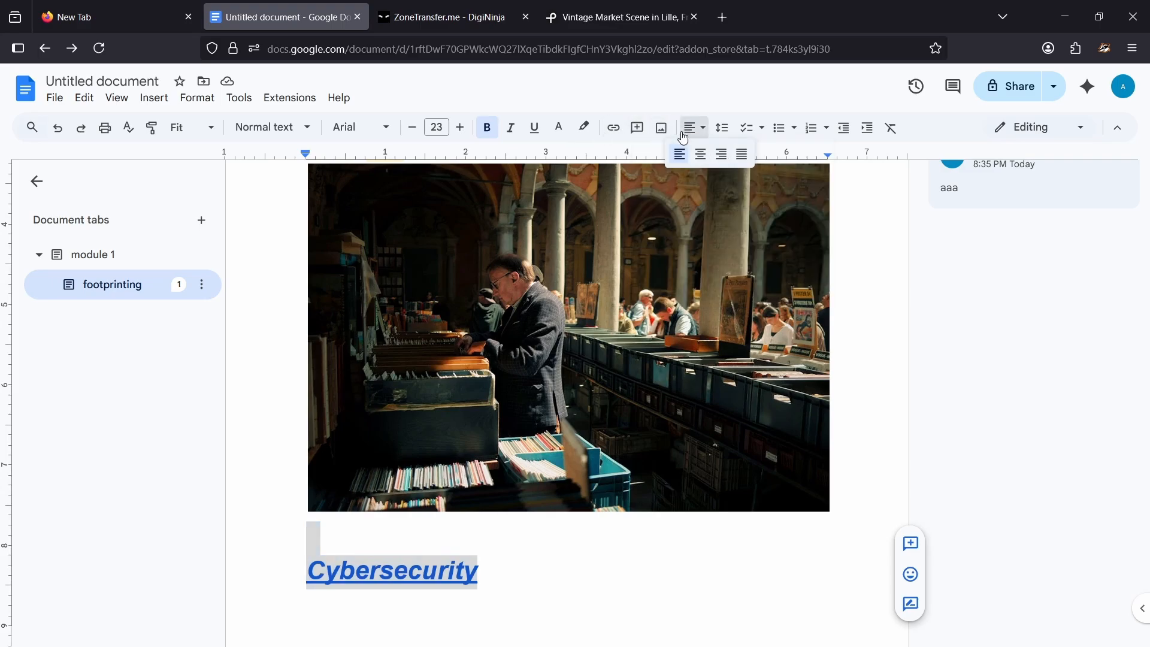
{"action": "left_click", "coordinate": [732, 128]}
{"action": "left_click", "coordinate": [745, 127]}
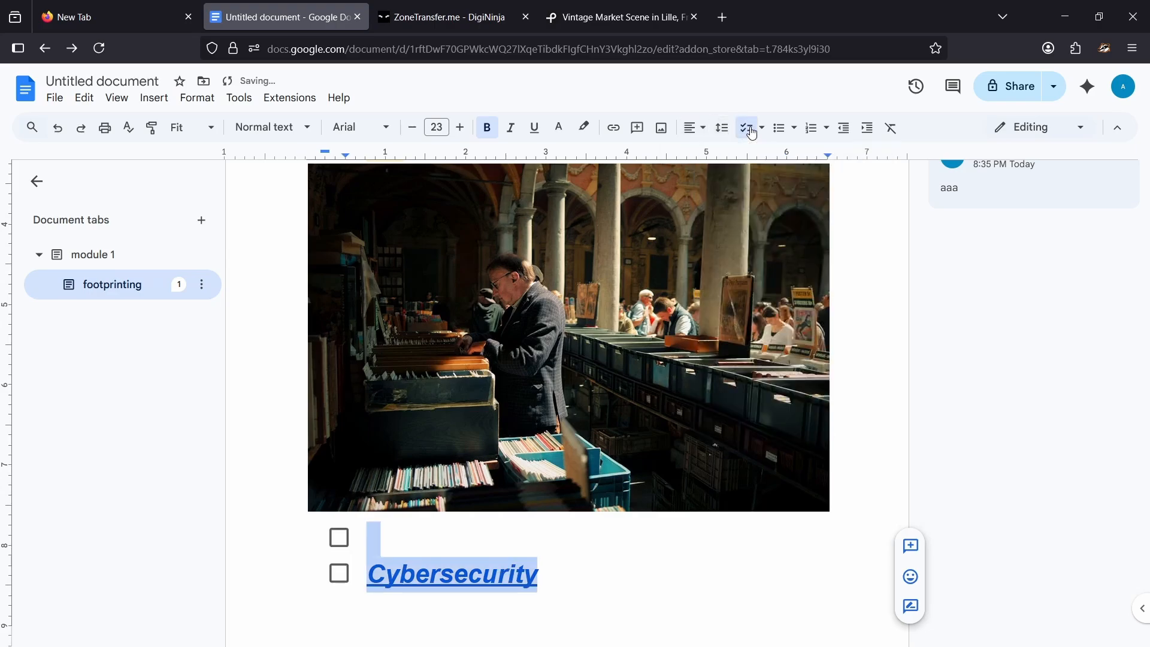
Step: Add a plain line below the "Cybersecurity" checklist item, and insert a page break there
{"action": "left_click", "coordinate": [595, 569]}
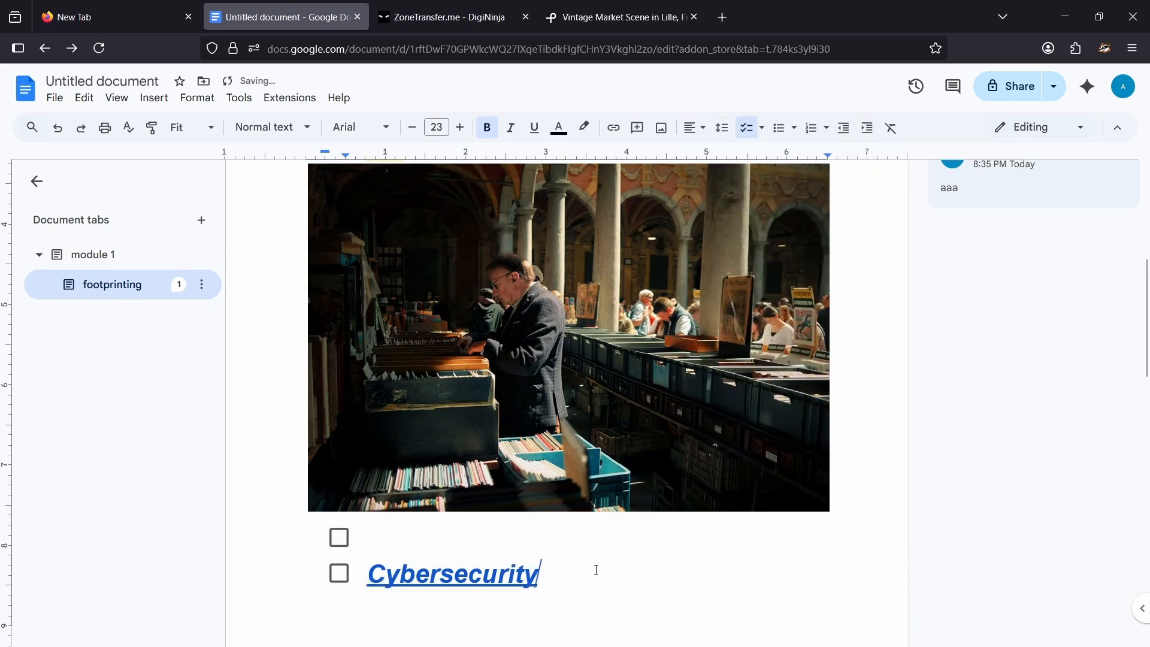
{"action": "scroll", "coordinate": [586, 505], "scroll_direction": "down", "scroll_amount": 4}
{"action": "key", "text": "Return"}
{"action": "key", "text": "Return"}
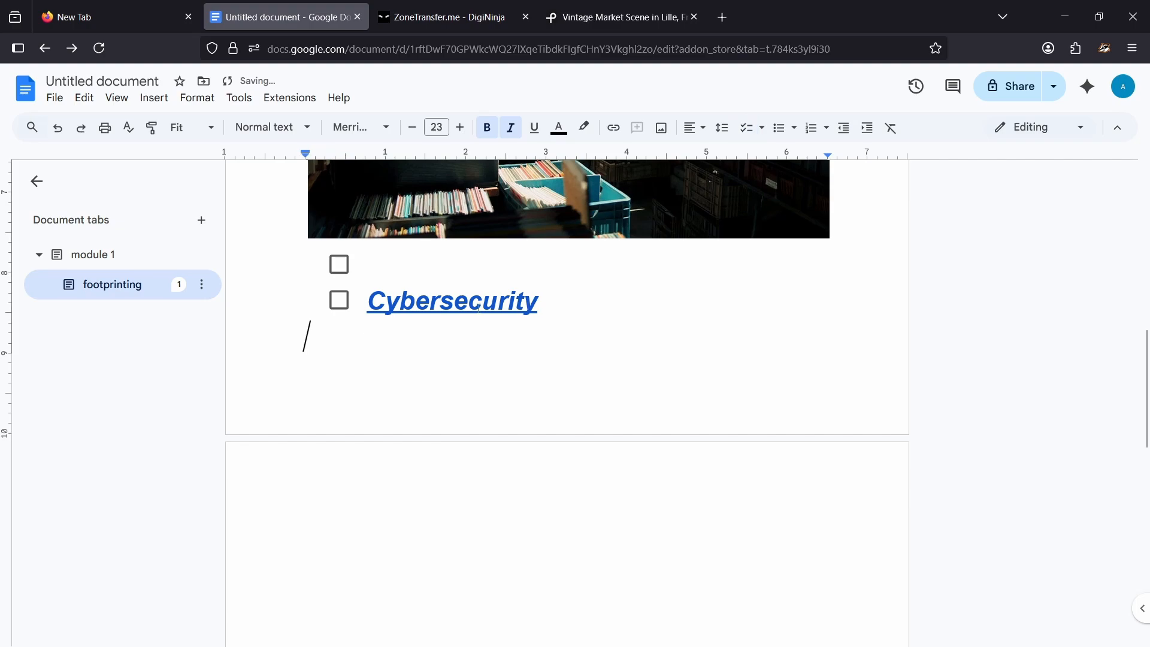
{"action": "left_click", "coordinate": [386, 303]}
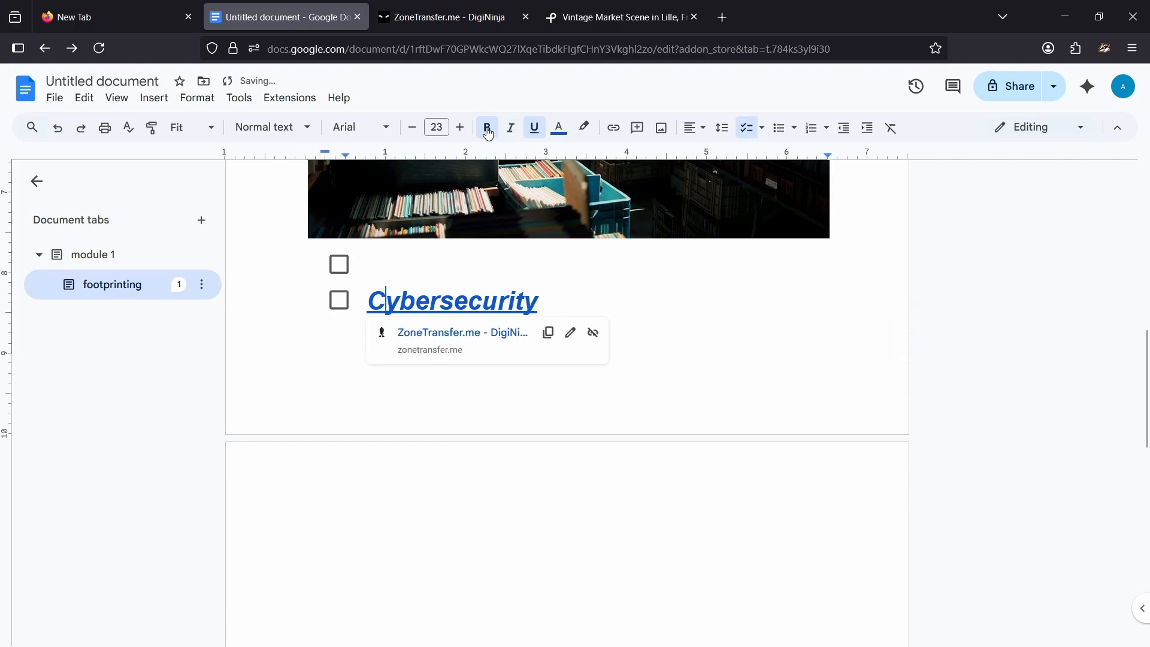
{"action": "left_click", "coordinate": [372, 373]}
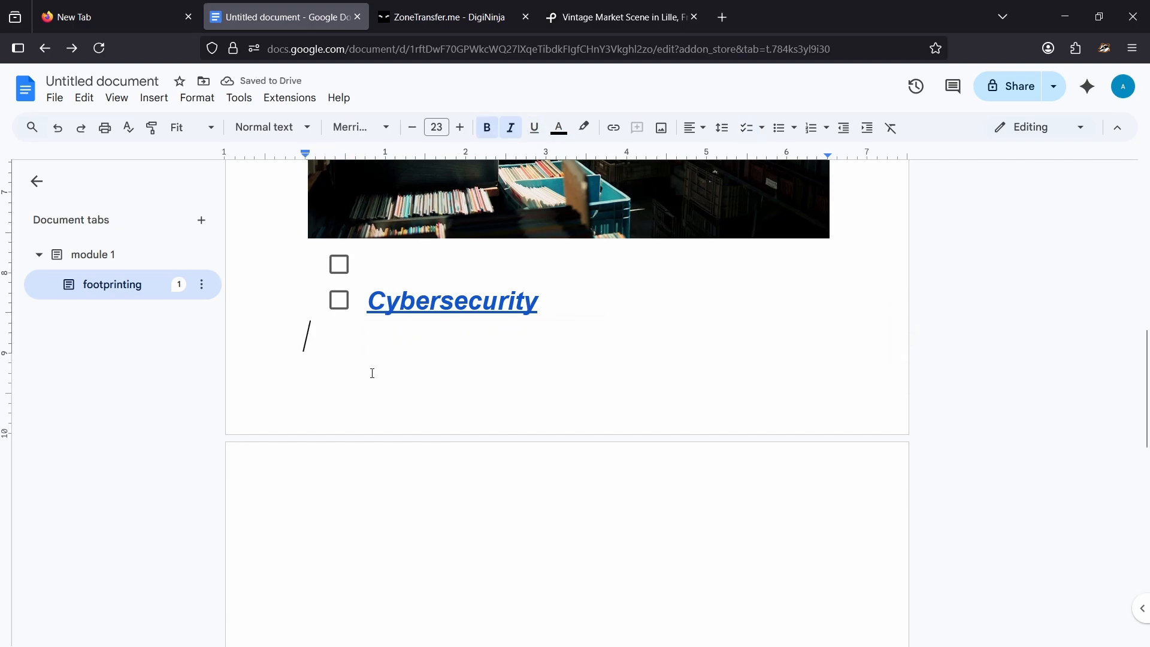
{"action": "key", "text": "ctrl+Return"}
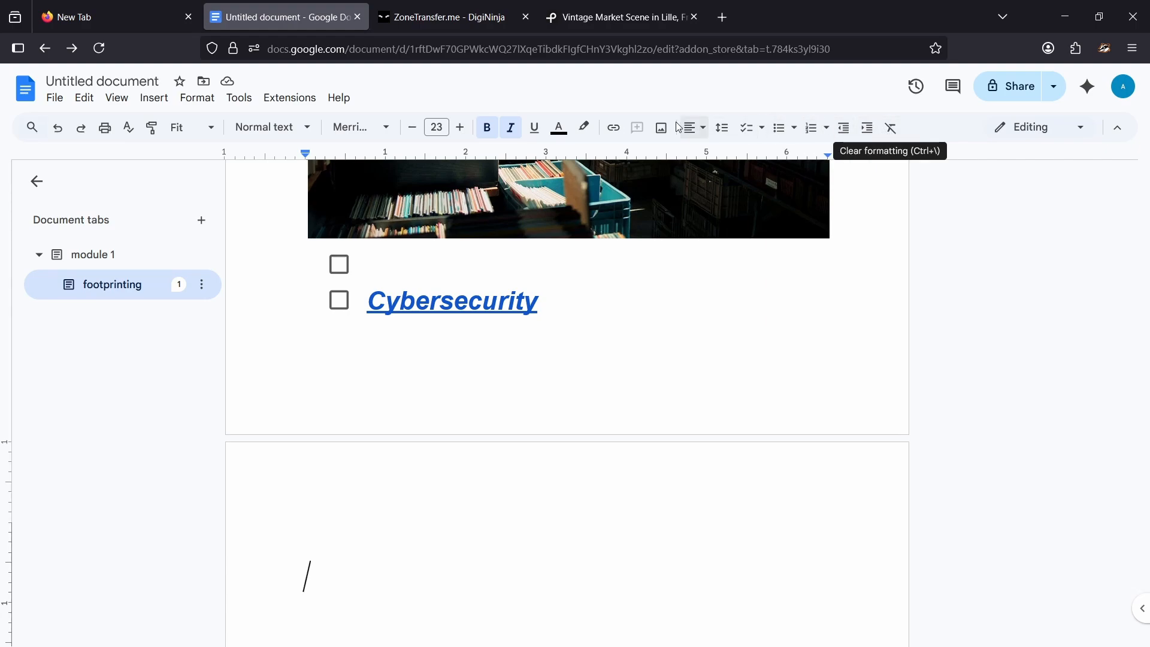
Step: Clear the formatting of the empty line on the second page, and set its font size to 30
{"action": "left_click", "coordinate": [890, 131]}
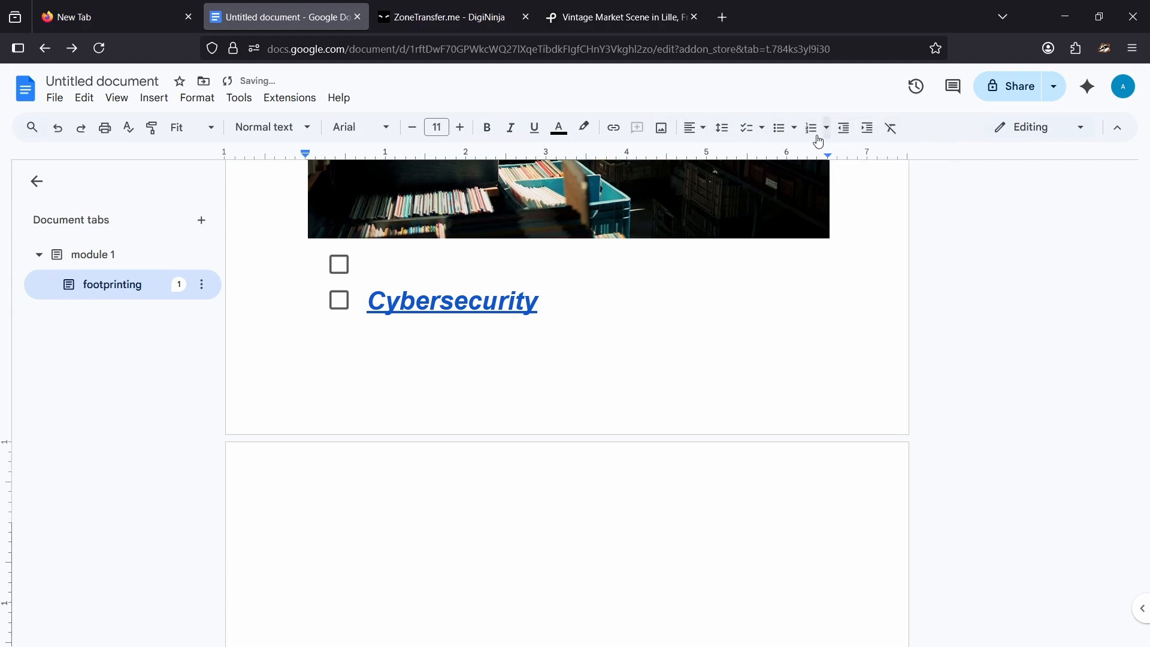
{"action": "scroll", "coordinate": [433, 502], "scroll_direction": "down", "scroll_amount": 2}
{"action": "double_click", "coordinate": [309, 504]}
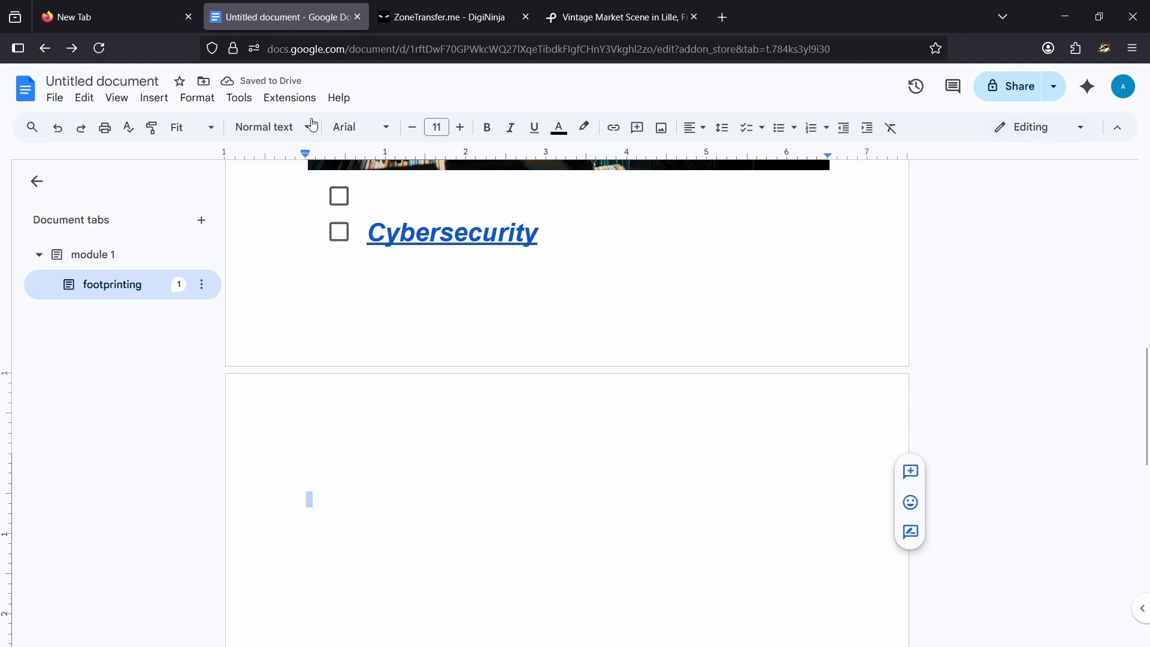
{"action": "left_click", "coordinate": [461, 128]}
{"action": "left_click", "coordinate": [461, 128]}
{"action": "left_click", "coordinate": [461, 128]}
{"action": "left_click", "coordinate": [461, 129]}
{"action": "left_click", "coordinate": [461, 128]}
{"action": "left_click", "coordinate": [461, 129]}
{"action": "left_click", "coordinate": [461, 128]}
{"action": "left_click", "coordinate": [461, 128]}
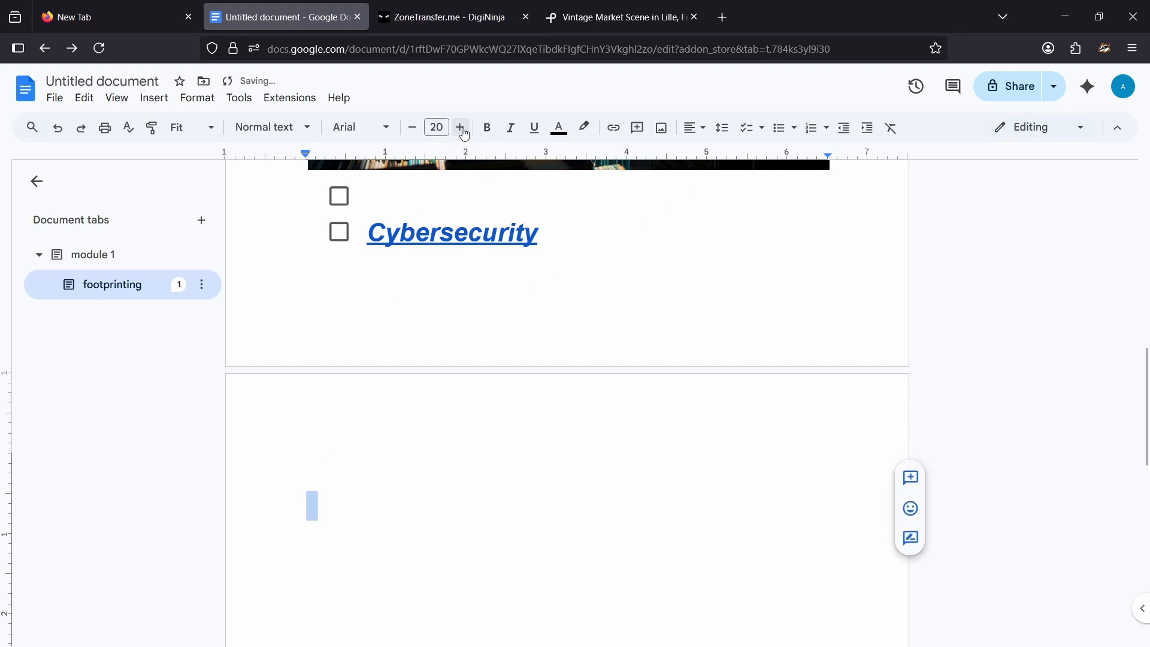
{"action": "left_click", "coordinate": [461, 128]}
{"action": "left_click", "coordinate": [461, 128]}
{"action": "left_click", "coordinate": [461, 129]}
{"action": "left_click", "coordinate": [461, 128]}
{"action": "left_click", "coordinate": [461, 129]}
{"action": "left_click", "coordinate": [460, 128]}
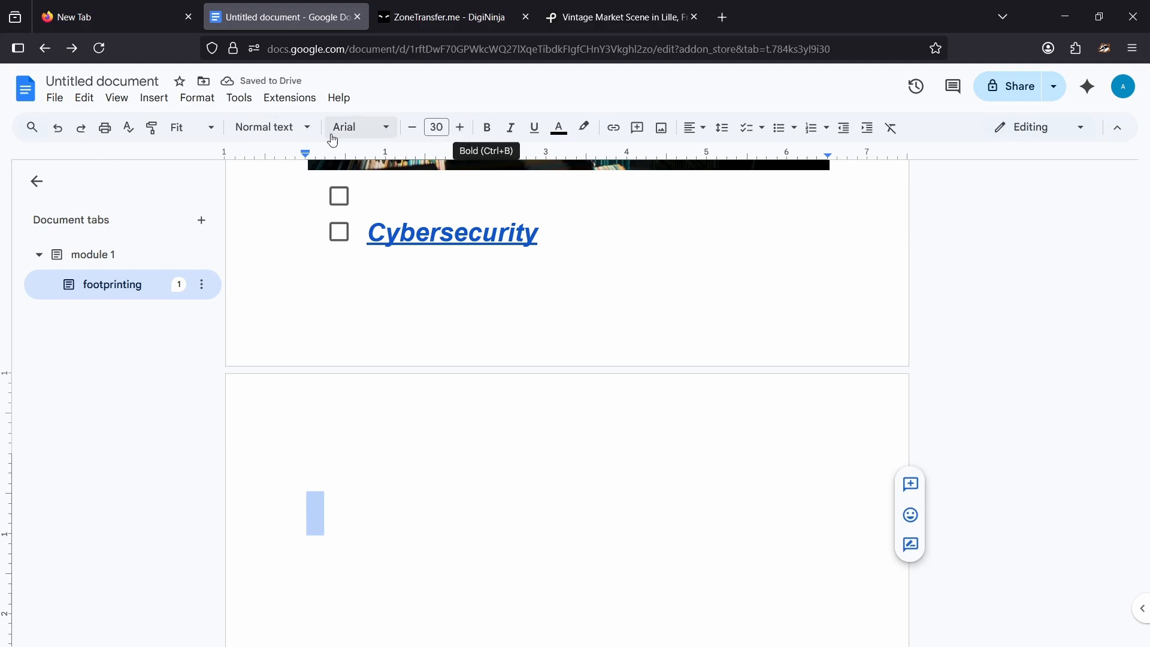
{"action": "left_click", "coordinate": [218, 137]}
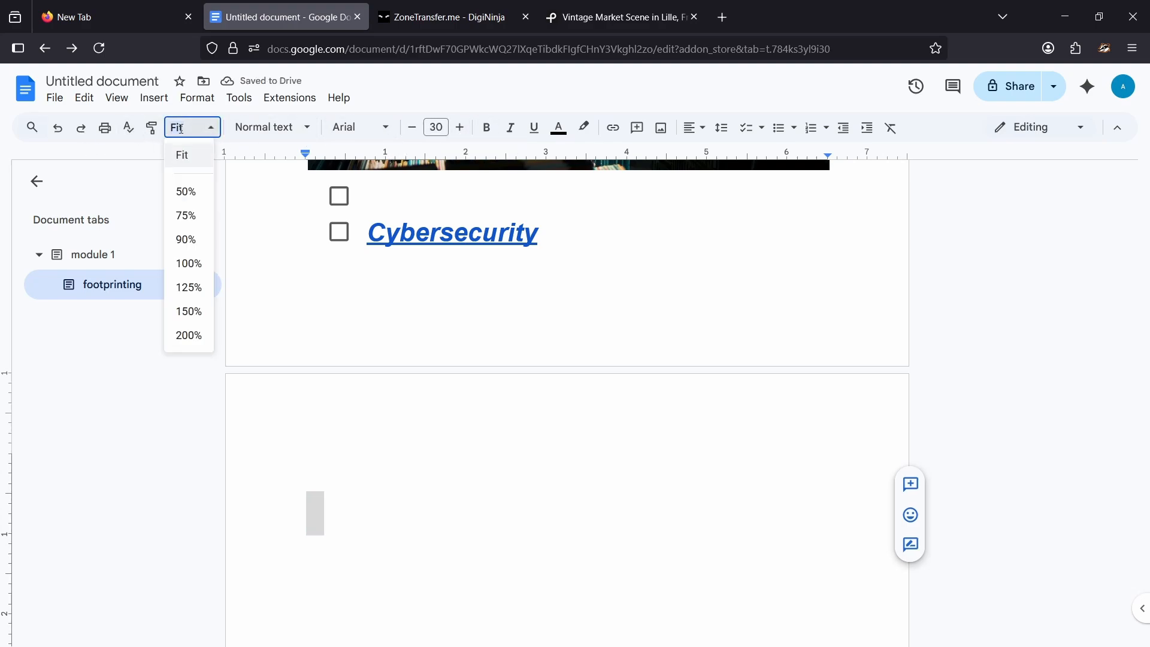
{"action": "left_click", "coordinate": [153, 134]}
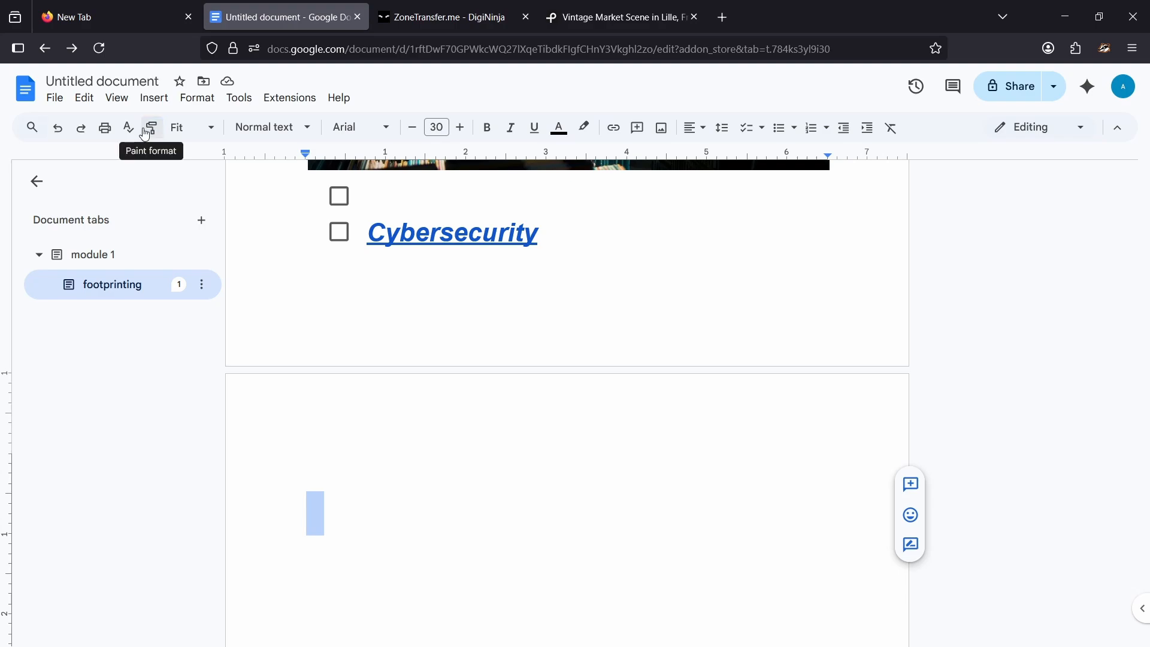
{"action": "left_click", "coordinate": [324, 474]}
{"action": "double_click", "coordinate": [313, 496]}
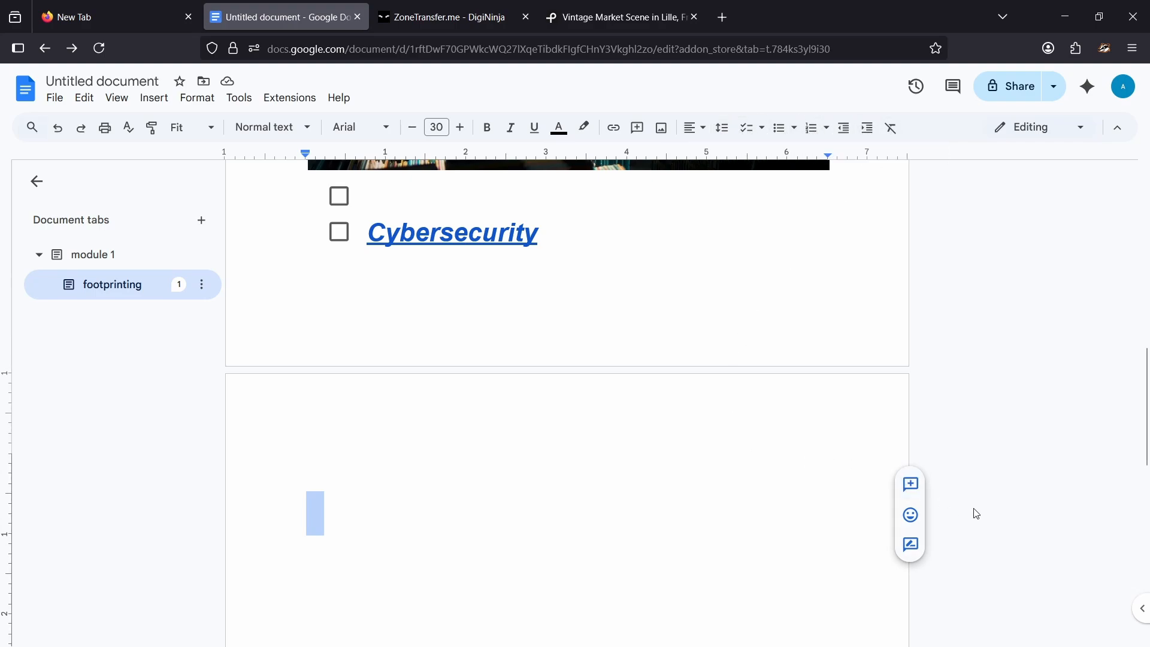
Step: Switch to suggesting mode, and suggest adding "sdsdbdngffngff" on the first line of the second page
{"action": "left_click", "coordinate": [910, 544]}
{"action": "left_click", "coordinate": [476, 473]}
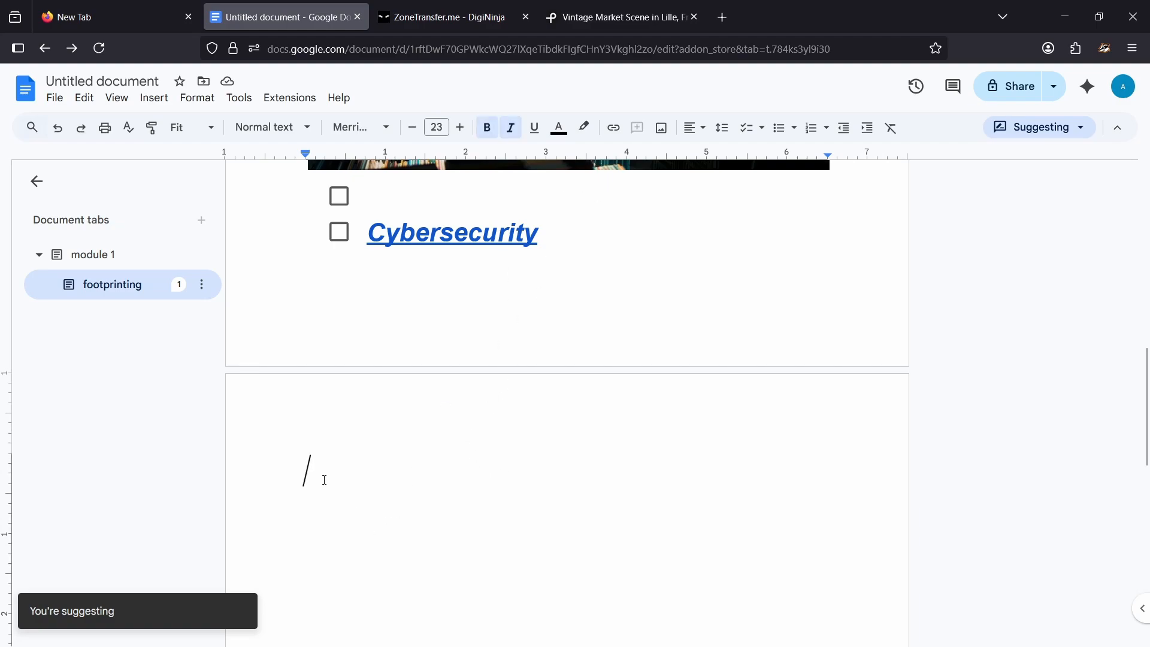
{"action": "type", "text": "sdsdbdngffngf"}
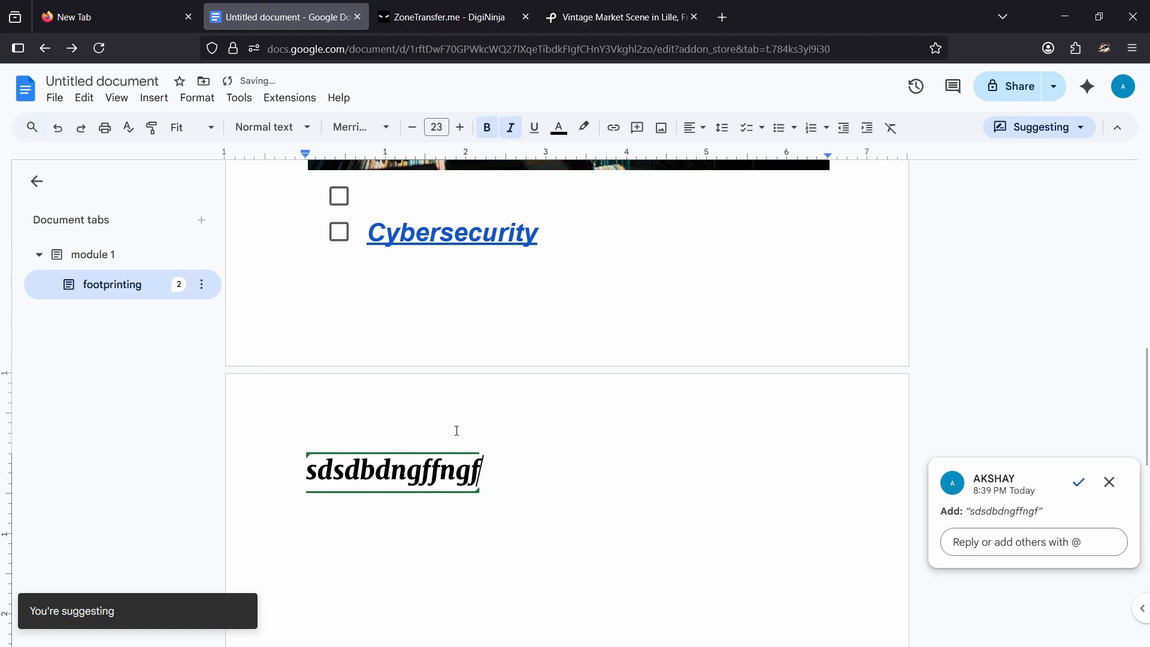
{"action": "type", "text": "f"}
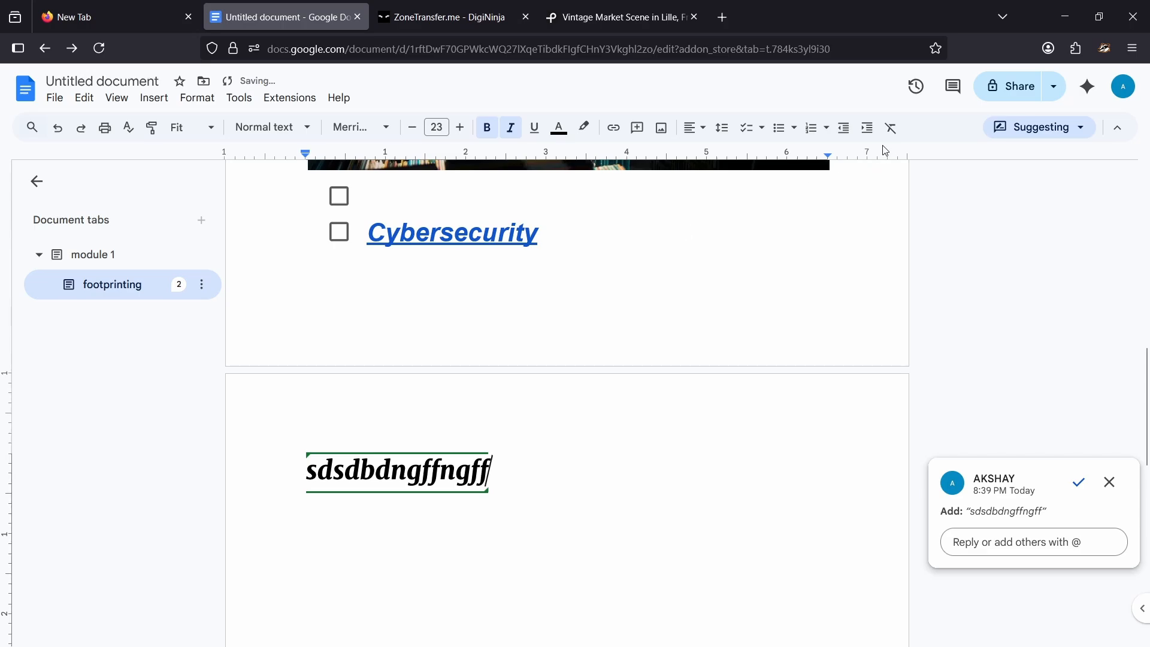
{"action": "left_click", "coordinate": [890, 128]}
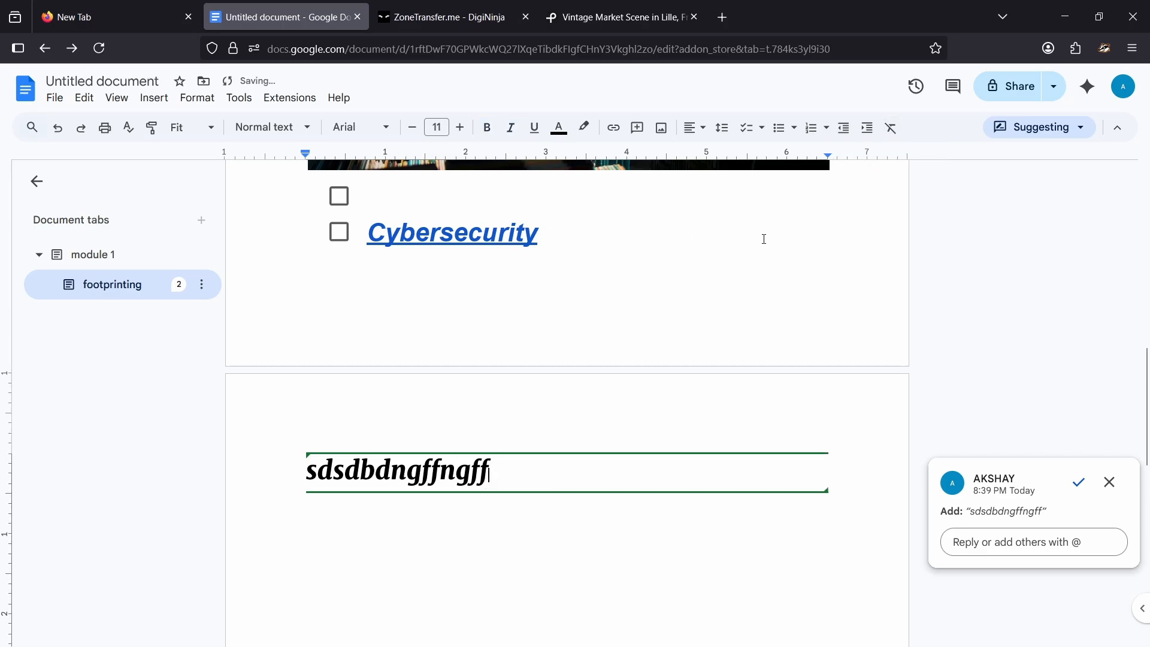
Step: Try to delete the document tab's entire content while suggesting
{"action": "key", "text": "ctrl+a"}
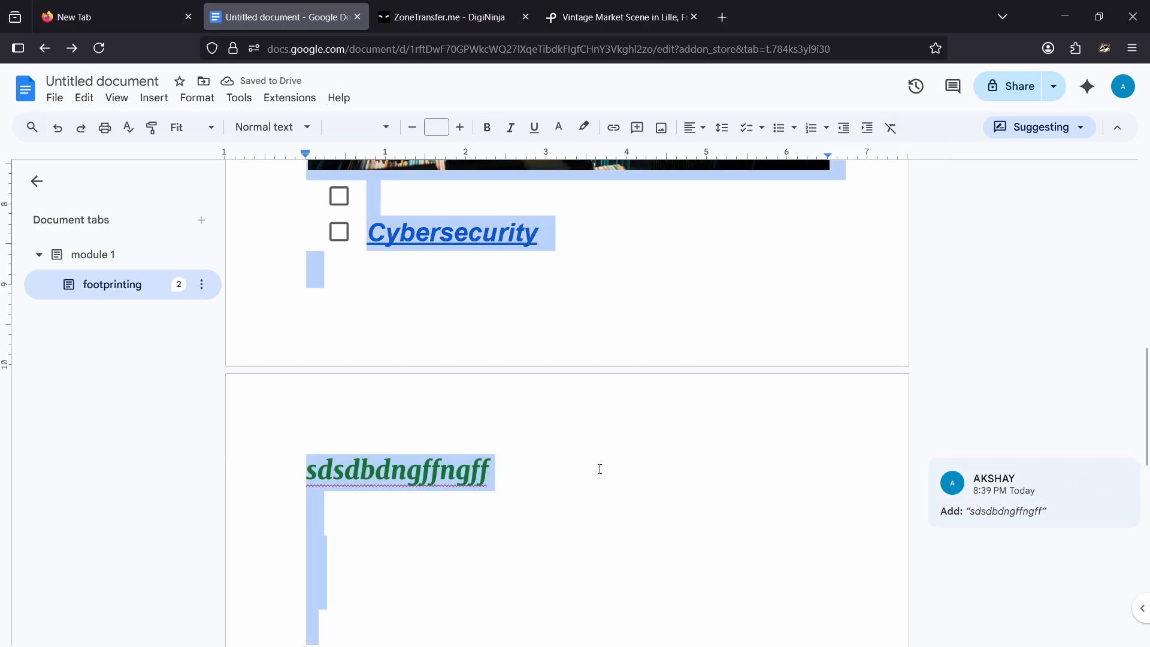
{"action": "key", "text": "Delete"}
{"action": "scroll", "coordinate": [596, 435], "scroll_direction": "down", "scroll_amount": 3}
{"action": "scroll", "coordinate": [492, 495], "scroll_direction": "down", "scroll_amount": 15}
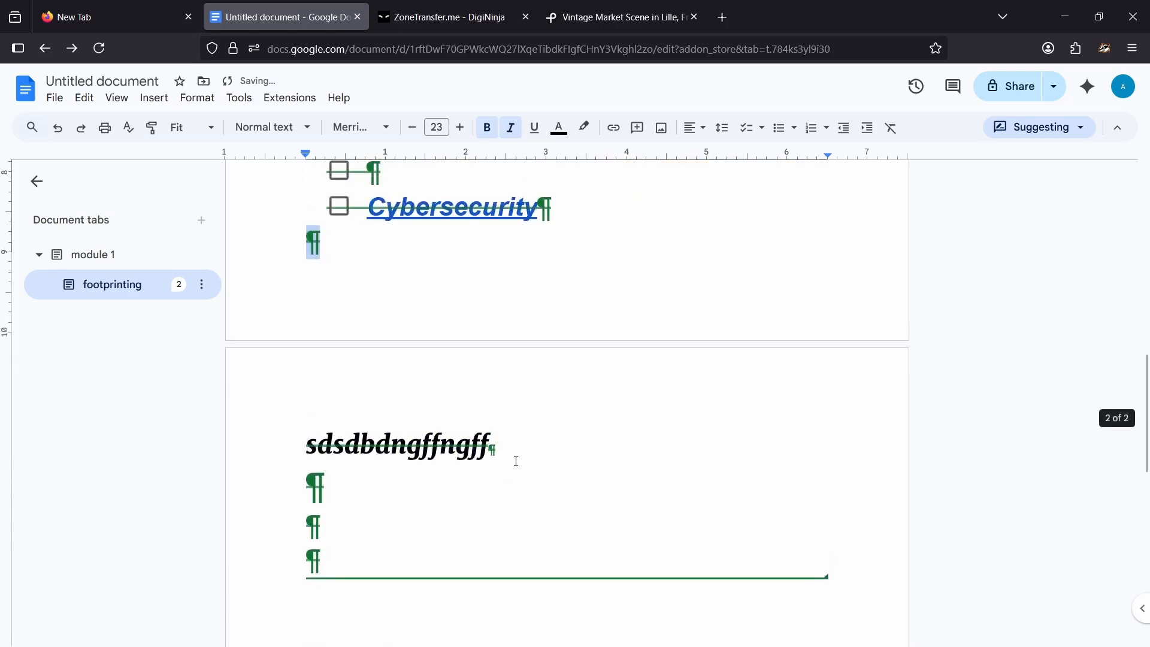
{"action": "key", "text": "ctrl+a"}
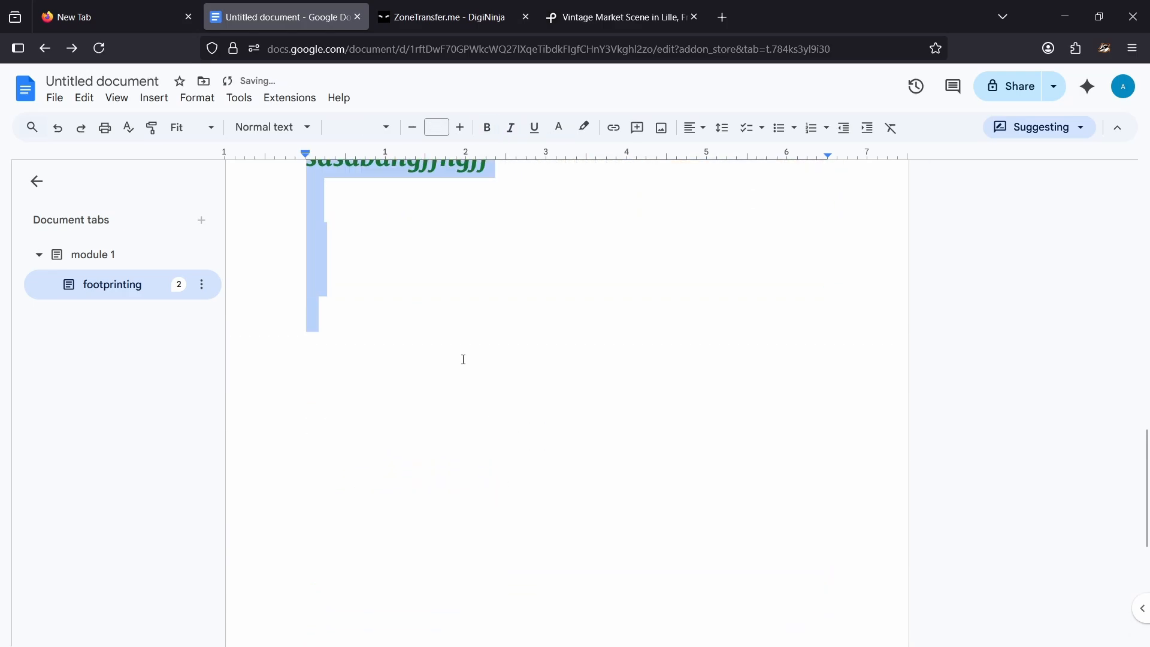
Step: Enlarge the browser view to 130%, and undo the suggested "sdsdbdngffngff" text on the second page
{"action": "key", "text": "ctrl+plus"}
{"action": "key", "text": "ctrl+plus"}
{"action": "key", "text": "ctrl+plus"}
{"action": "left_click", "coordinate": [474, 368]}
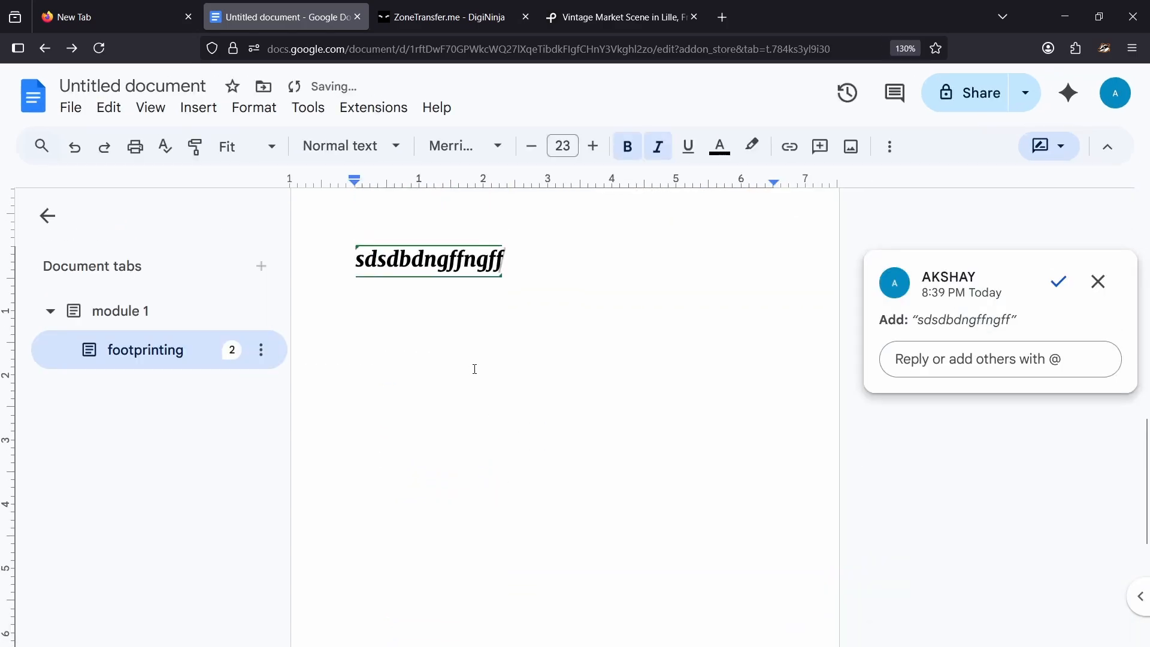
{"action": "key", "text": "ctrl+z"}
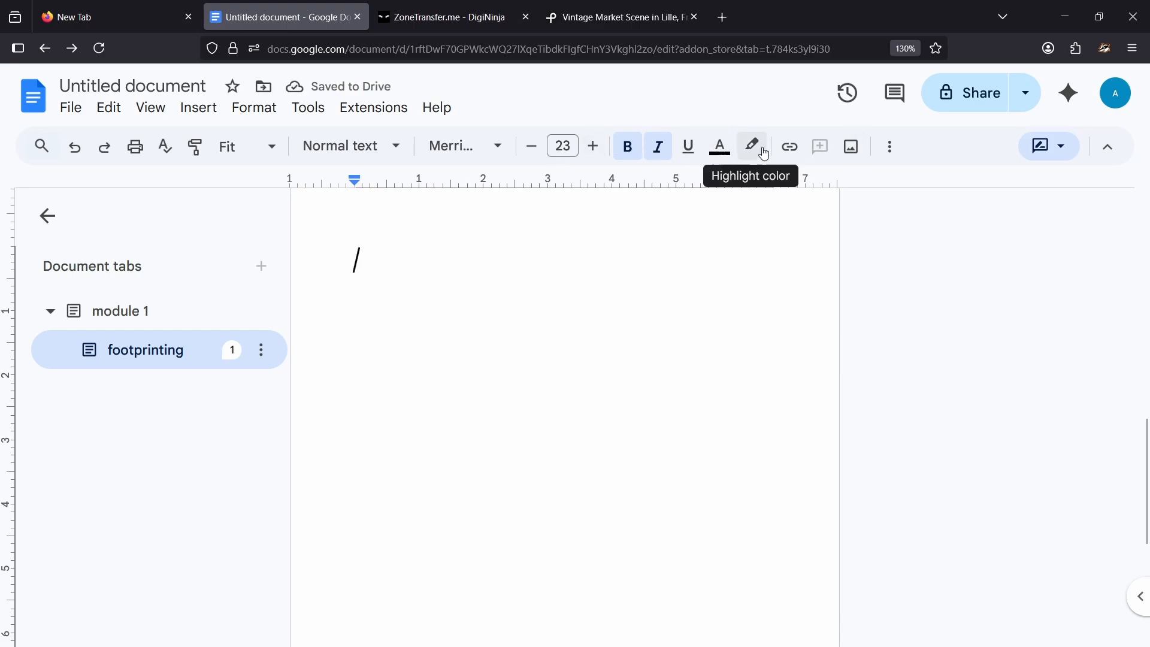
Step: Suggest a yellow highlight on the linked "Cybersecurity" text, covering all letters after the initial C
{"action": "scroll", "coordinate": [619, 232], "scroll_direction": "up", "scroll_amount": 5}
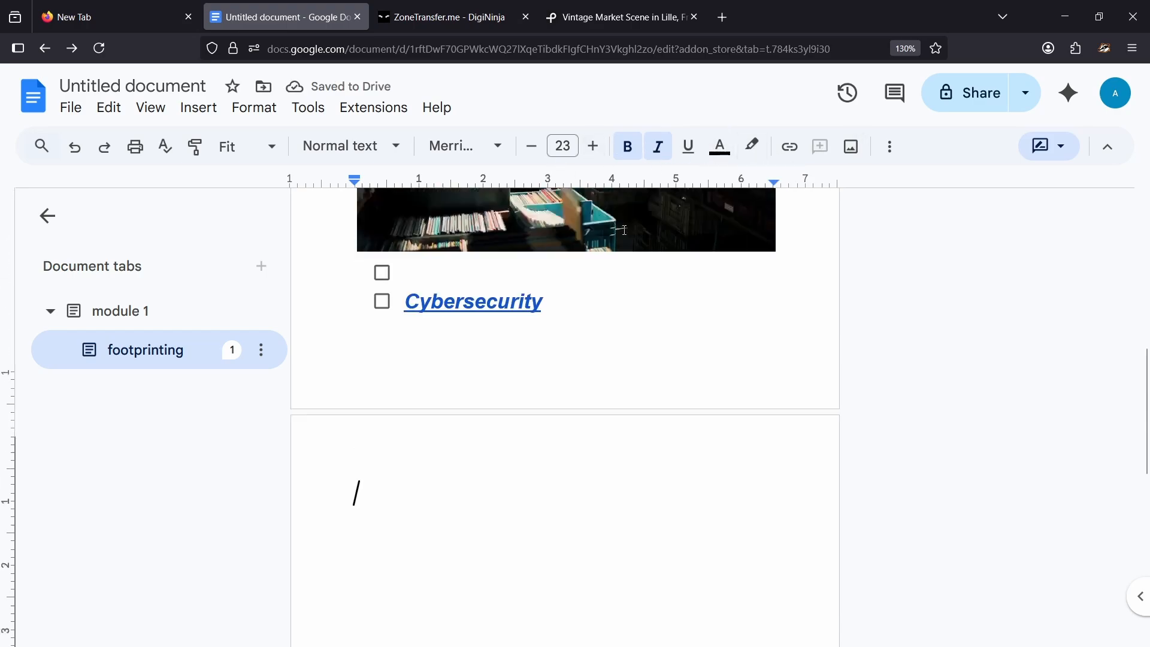
{"action": "left_click_drag", "start_coordinate": [567, 420], "coordinate": [419, 420]}
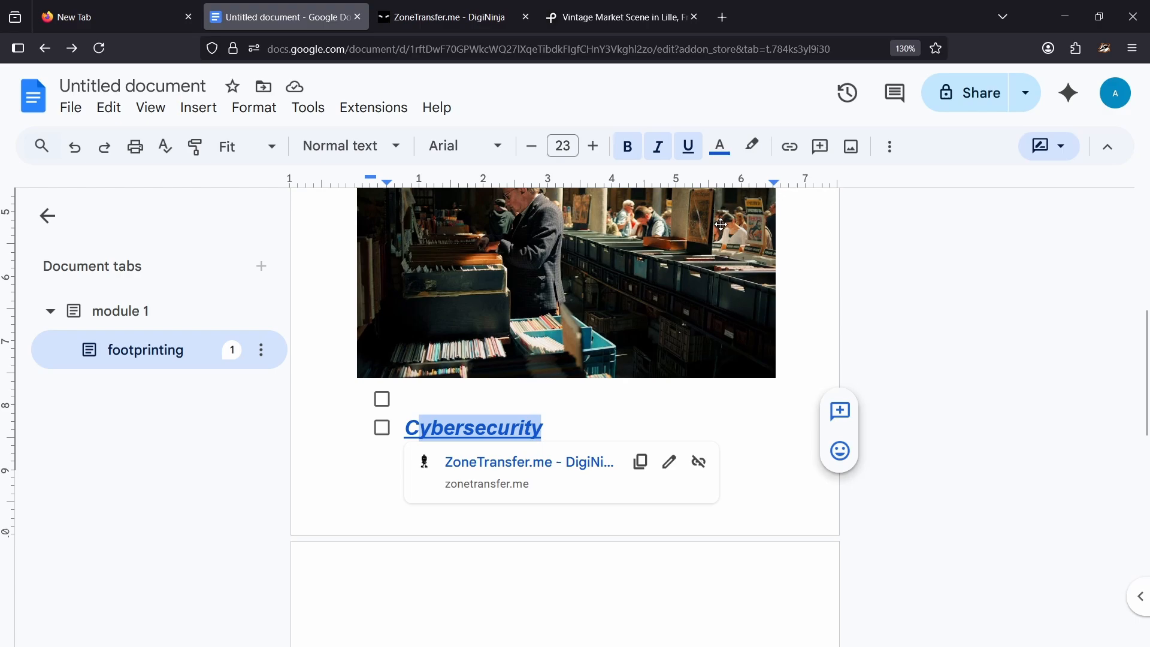
{"action": "left_click", "coordinate": [765, 147]}
{"action": "left_click", "coordinate": [821, 232]}
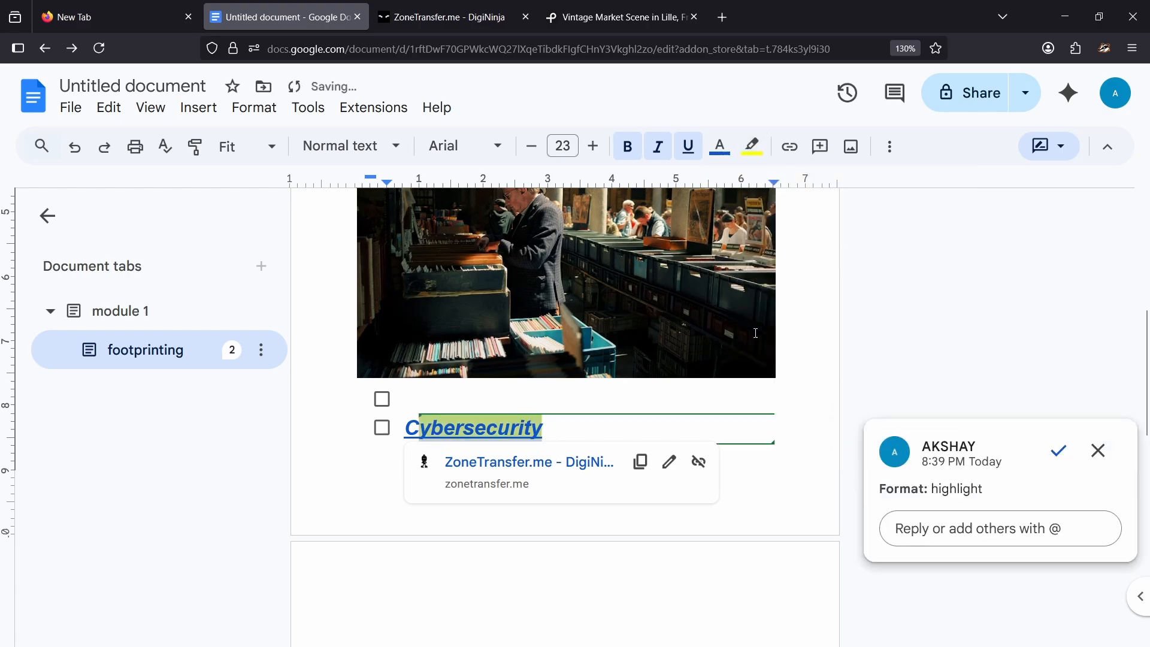
Step: Suggest a red highlight on the linked "Cybersecurity" checklist item, including its checkbox and initial C
{"action": "left_click", "coordinate": [623, 400]}
{"action": "left_click", "coordinate": [499, 436]}
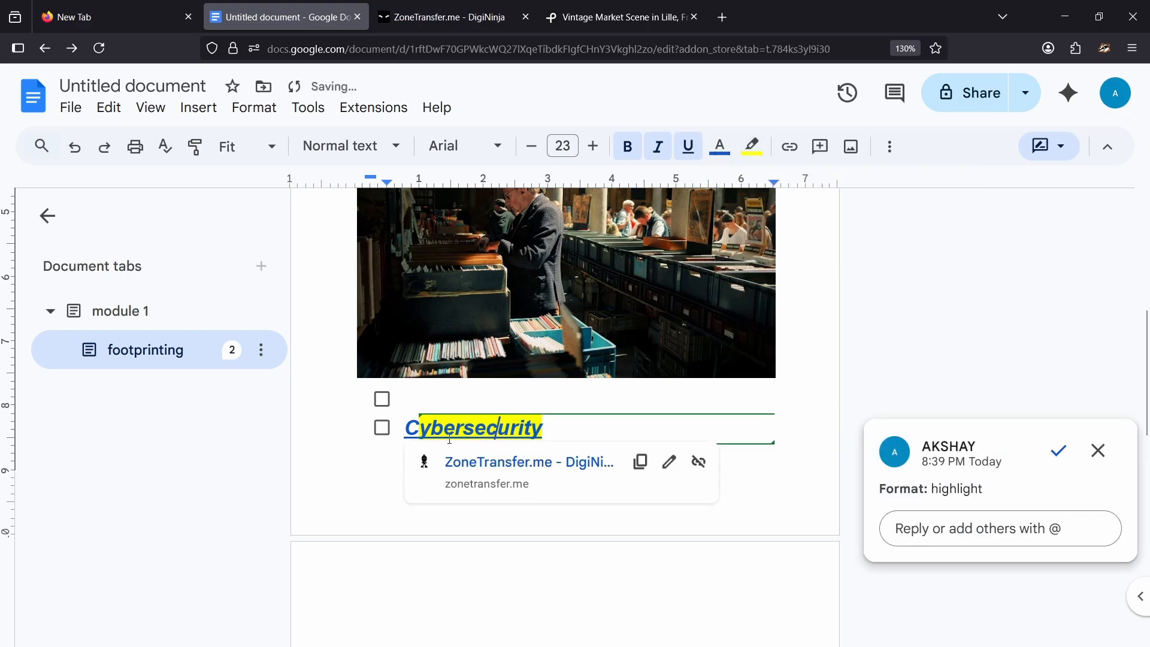
{"action": "double_click", "coordinate": [405, 427]}
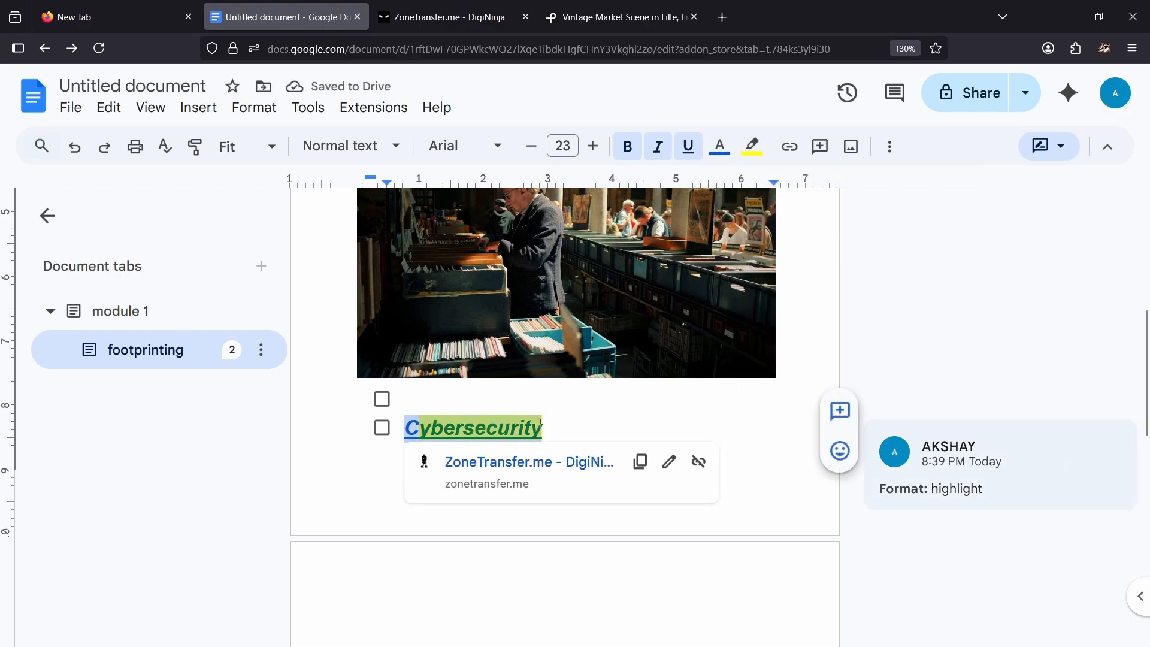
{"action": "left_click", "coordinate": [752, 150]}
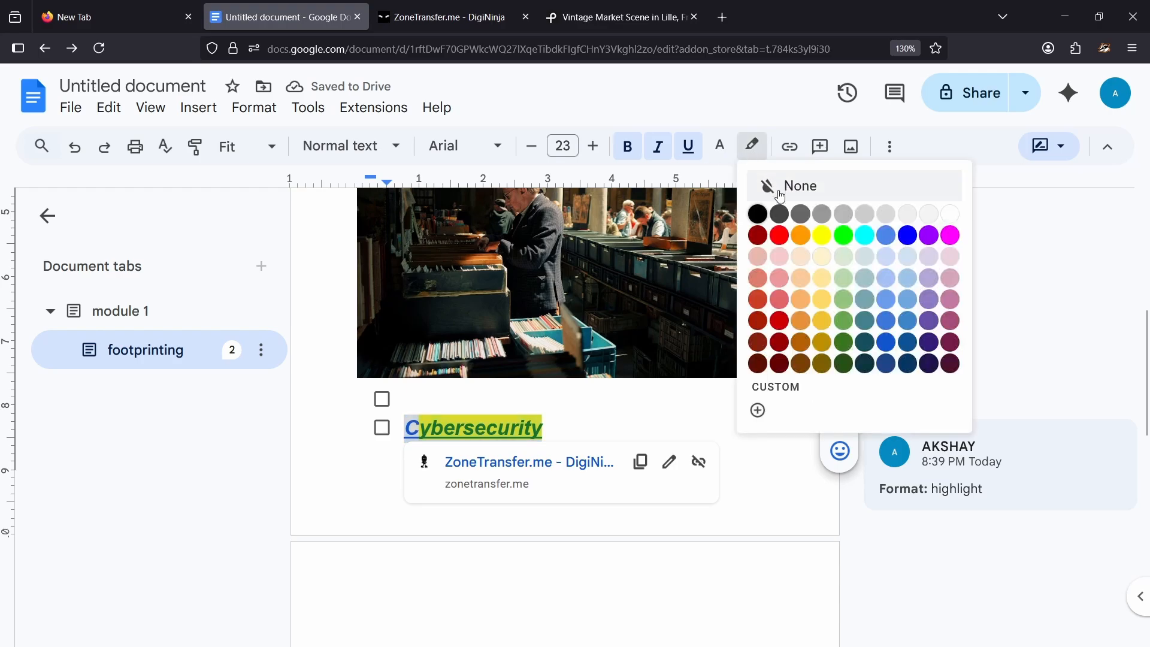
{"action": "left_click", "coordinate": [780, 235]}
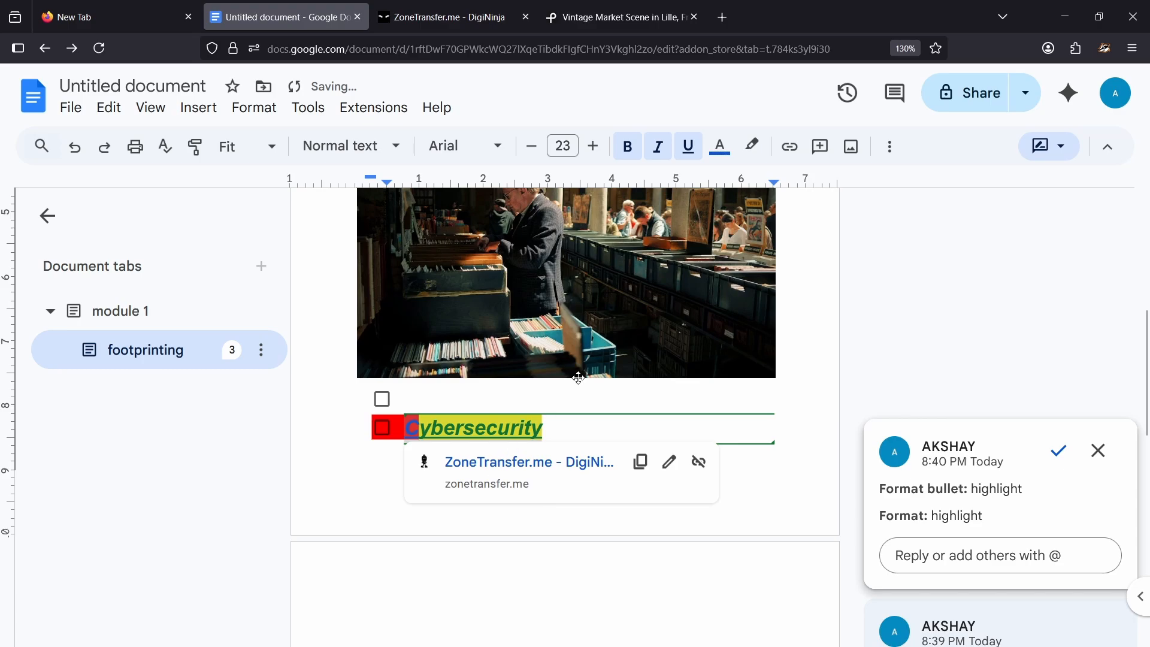
{"action": "left_click", "coordinate": [580, 397]}
{"action": "scroll", "coordinate": [551, 444], "scroll_direction": "down", "scroll_amount": 4}
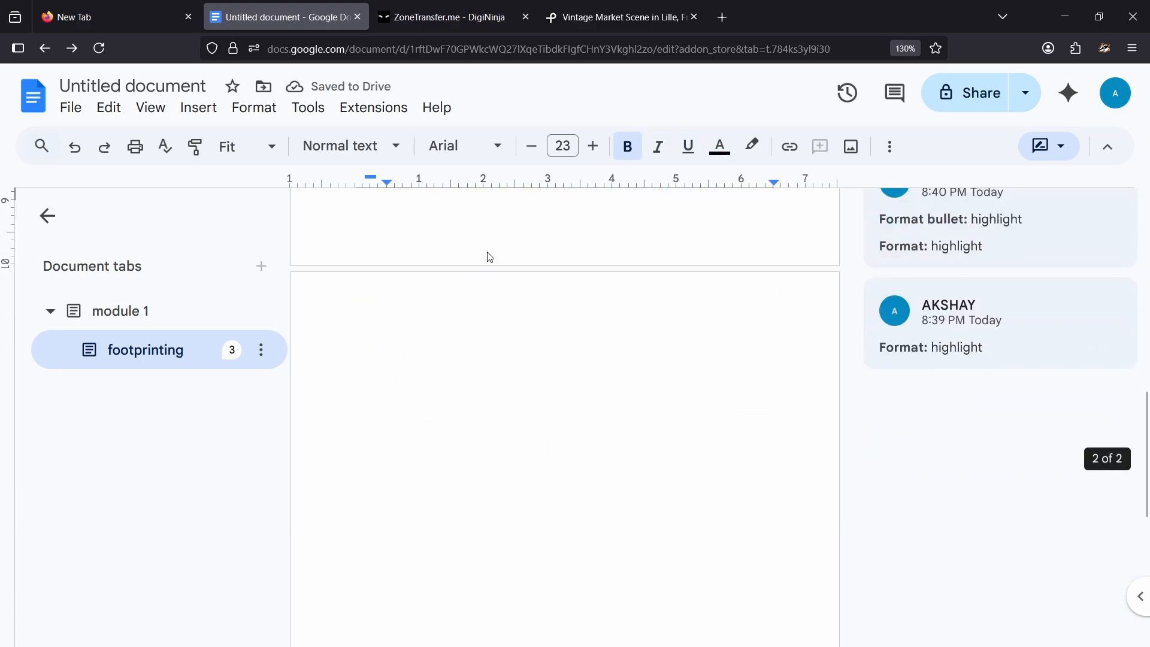
{"action": "left_click", "coordinate": [73, 107]}
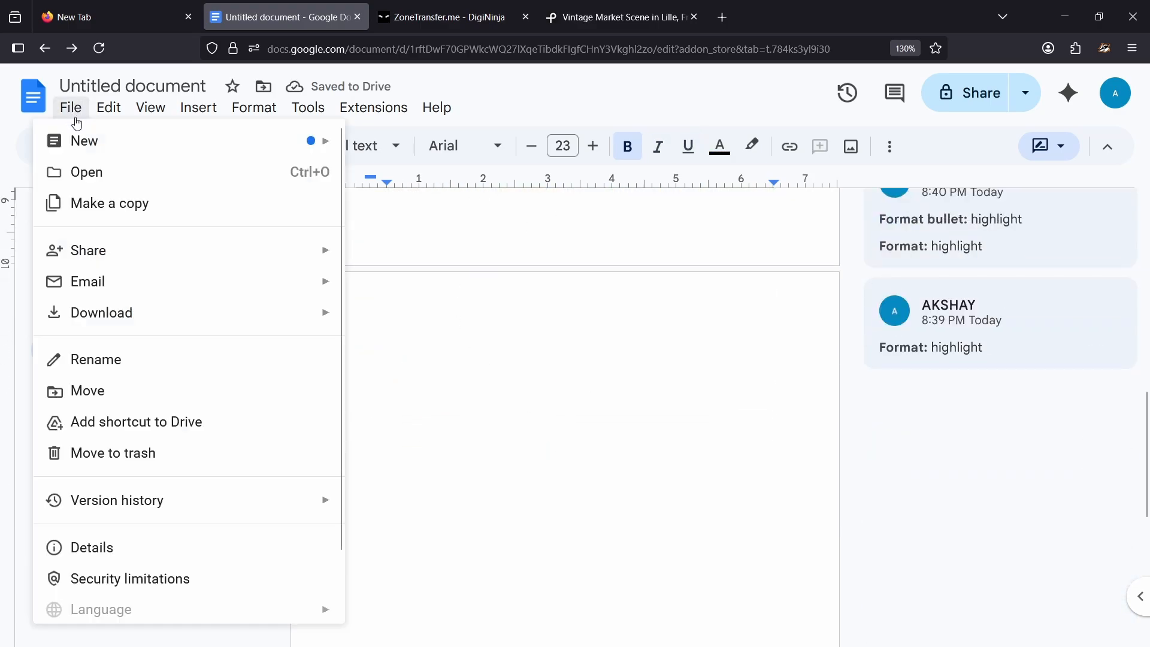
{"action": "mouse_move", "coordinate": [78, 149]}
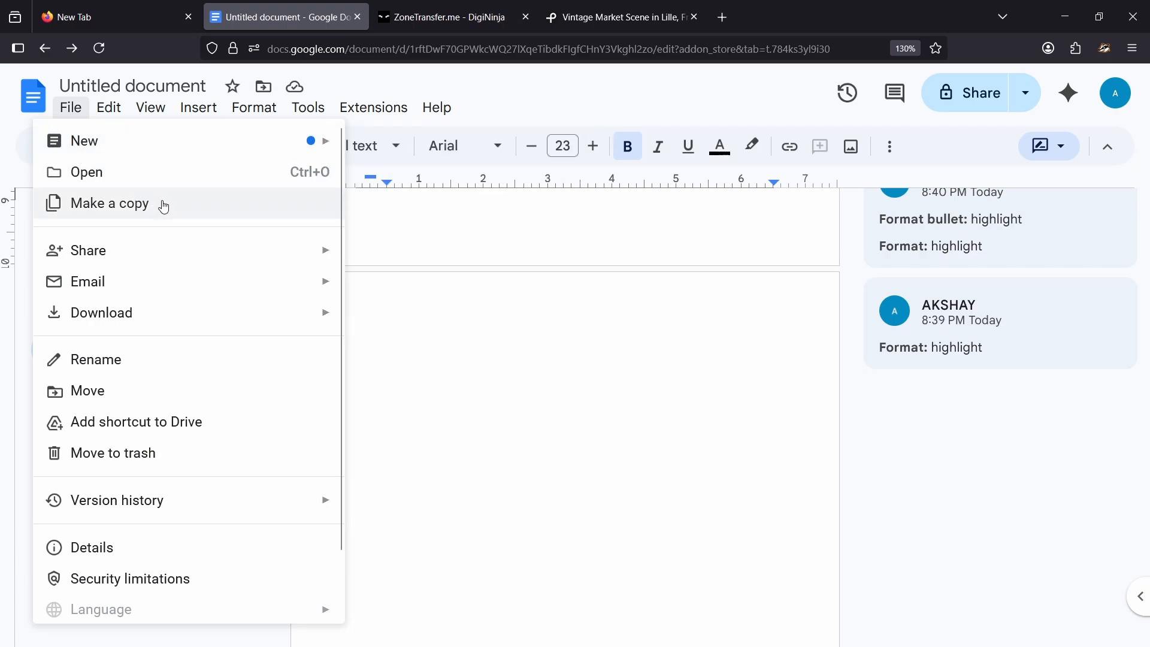
{"action": "mouse_move", "coordinate": [144, 258]}
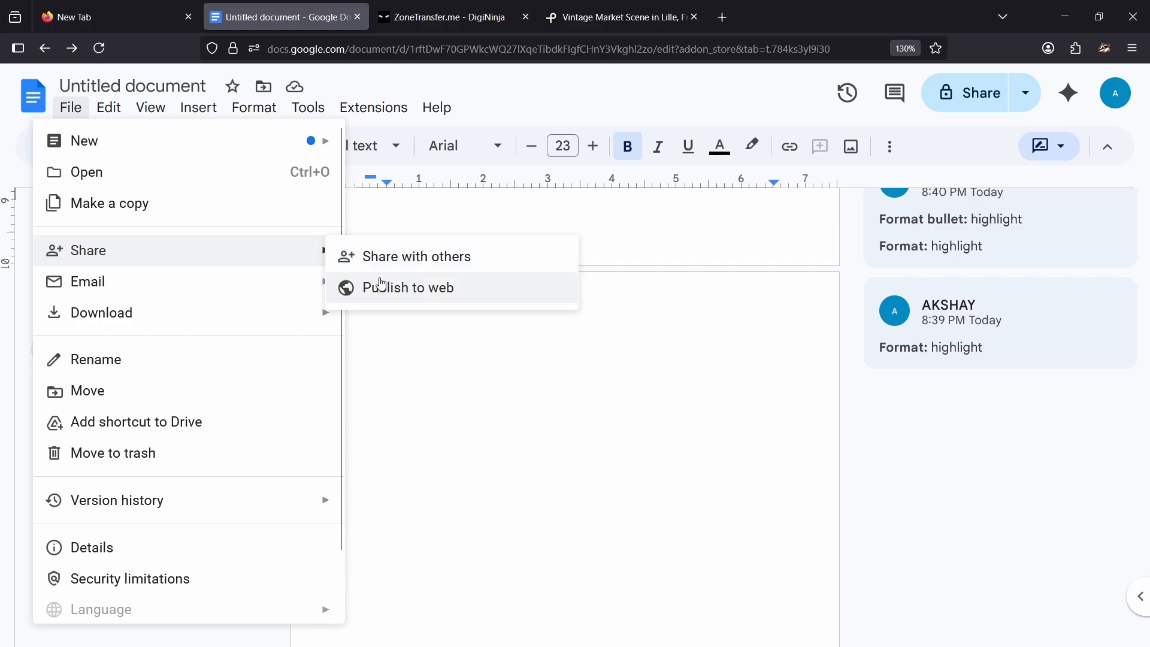
{"action": "mouse_move", "coordinate": [253, 281]}
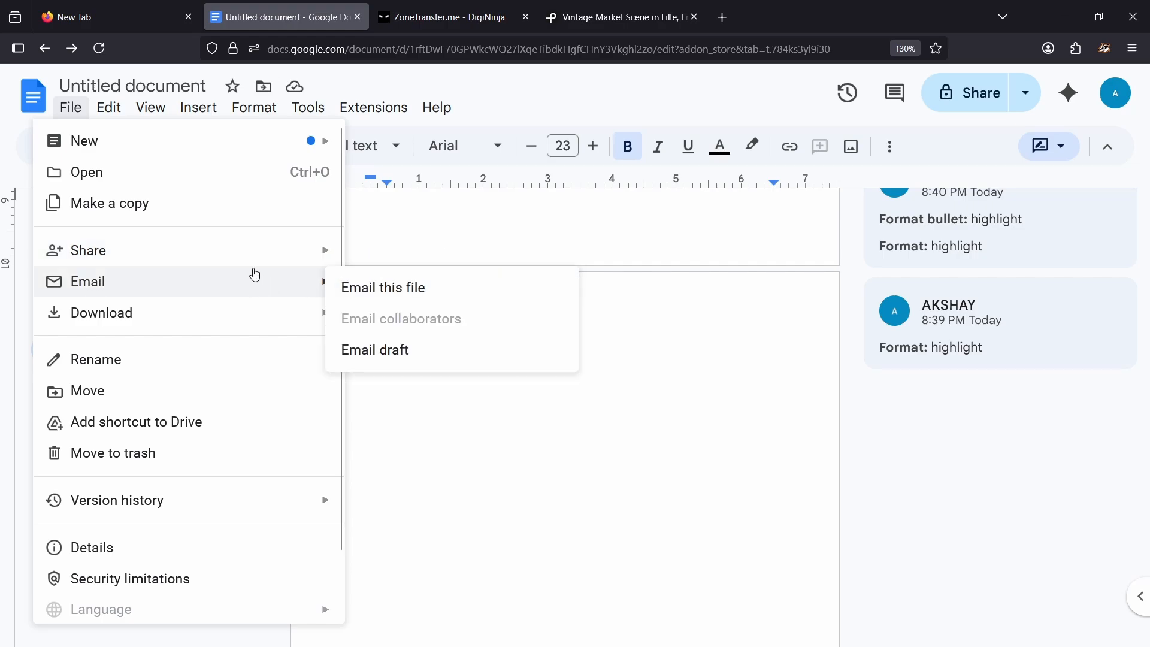
{"action": "mouse_move", "coordinate": [260, 316]}
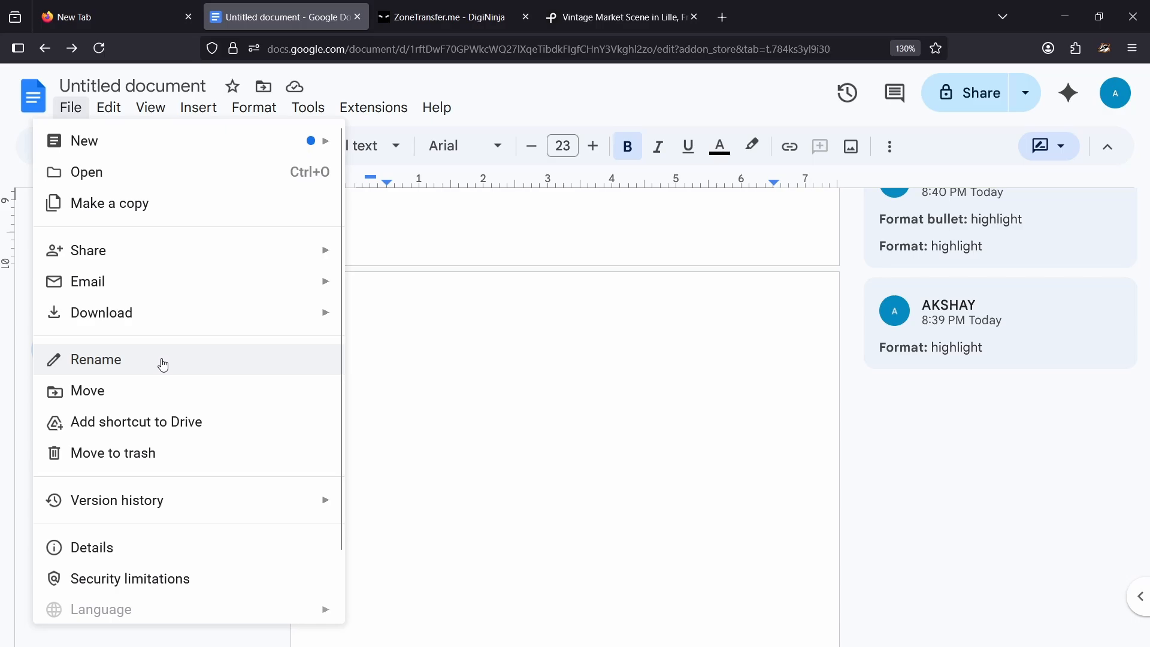
{"action": "mouse_move", "coordinate": [114, 116]}
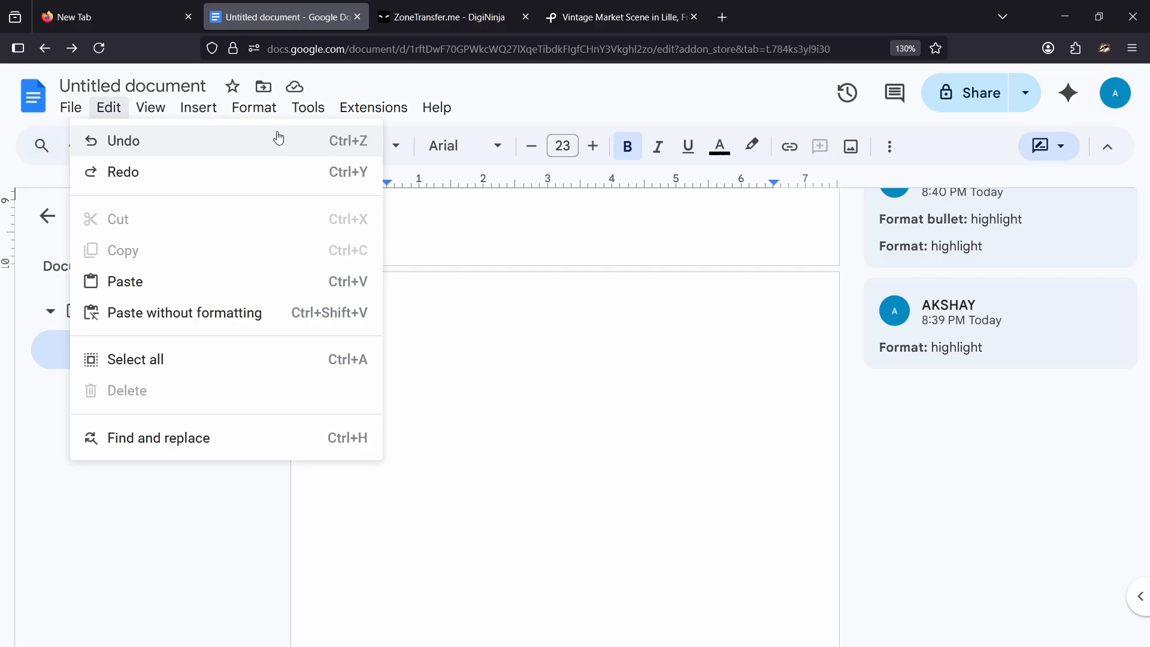
Step: Suggest a new checklist paragraph directly above the "Cybersecurity" item
{"action": "left_click", "coordinate": [518, 244]}
{"action": "scroll", "coordinate": [462, 351], "scroll_direction": "up", "scroll_amount": 6}
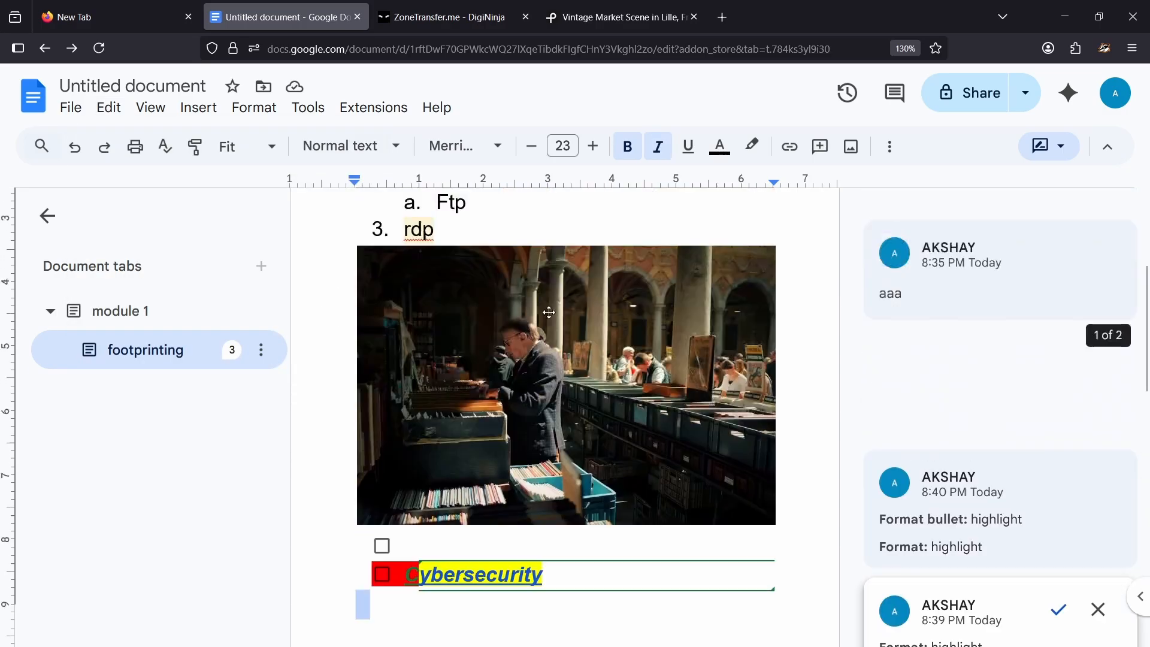
{"action": "scroll", "coordinate": [565, 430], "scroll_direction": "down", "scroll_amount": 3}
{"action": "key", "text": "Return"}
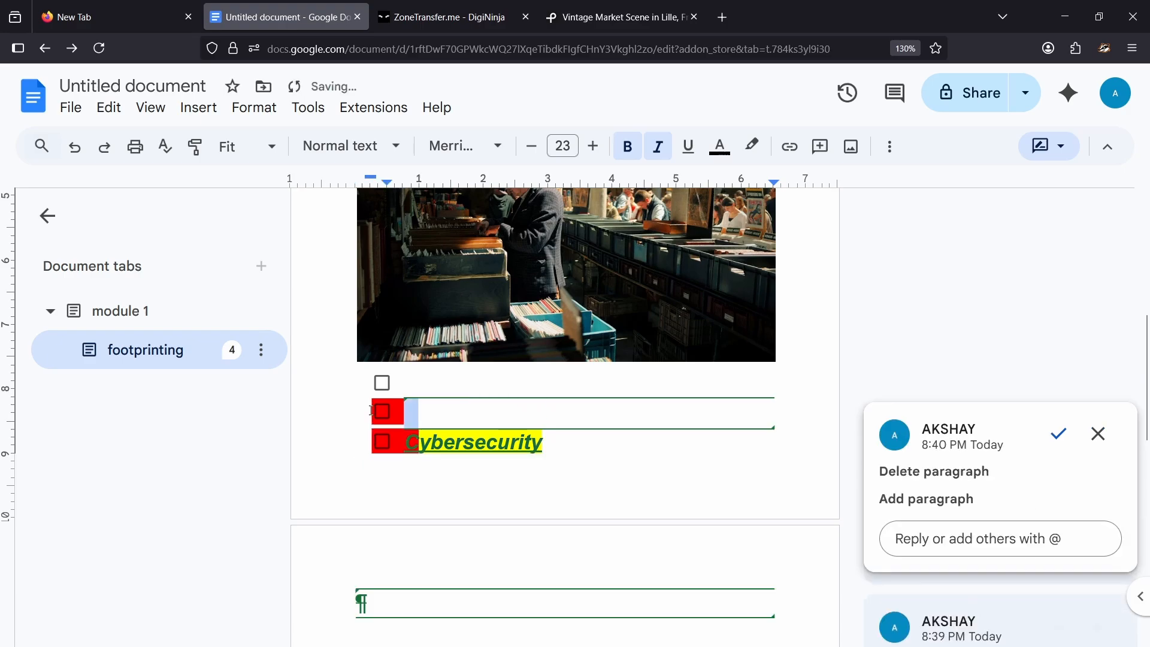
Step: Undo the suggested paragraph and all suggested red and yellow highlights on the "Cybersecurity" checklist item
{"action": "key", "text": "ctrl+z"}
{"action": "key", "text": "ctrl+z"}
{"action": "key", "text": "ctrl+z"}
{"action": "key", "text": "ctrl+z"}
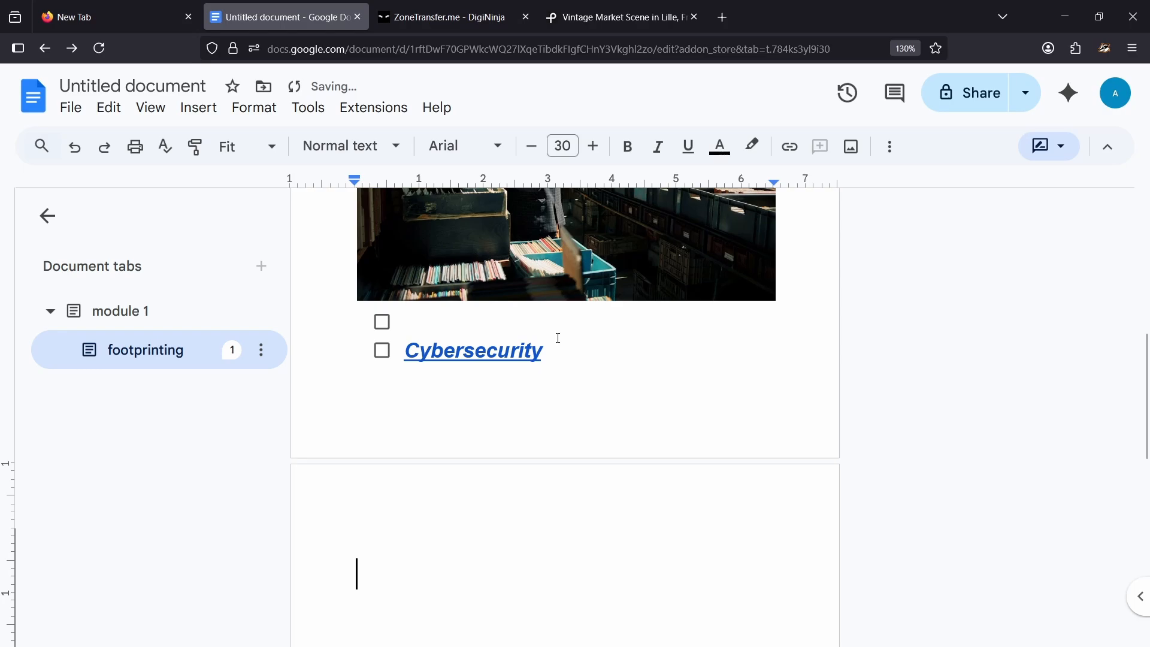
{"action": "key", "text": "ctrl+y"}
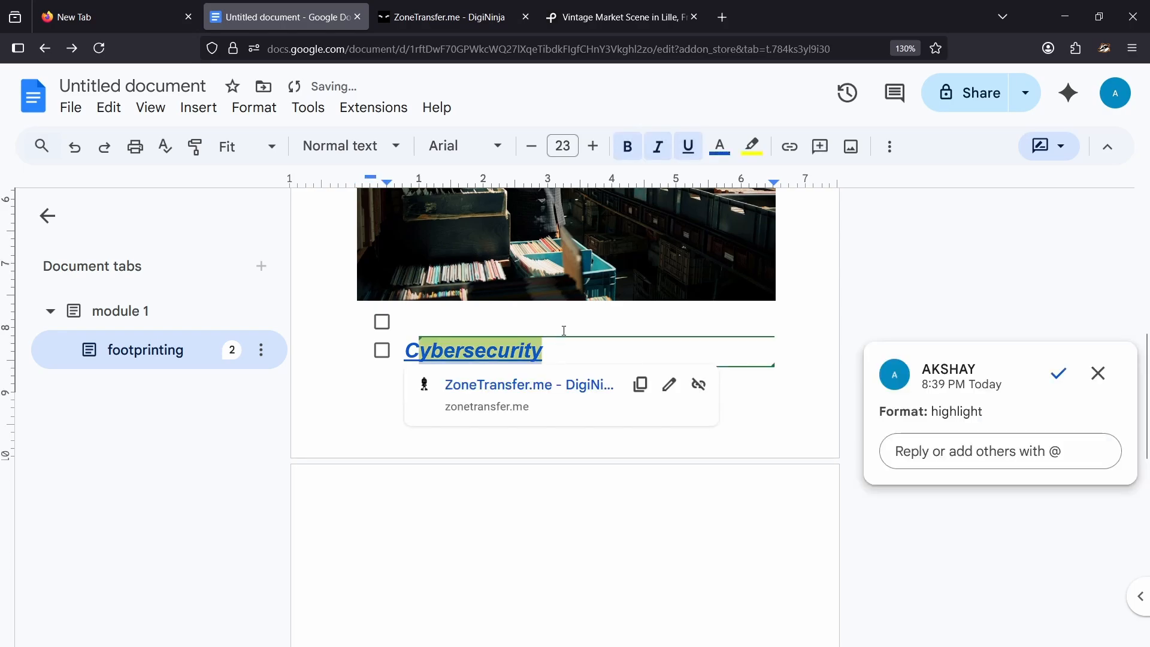
{"action": "key", "text": "ctrl+z"}
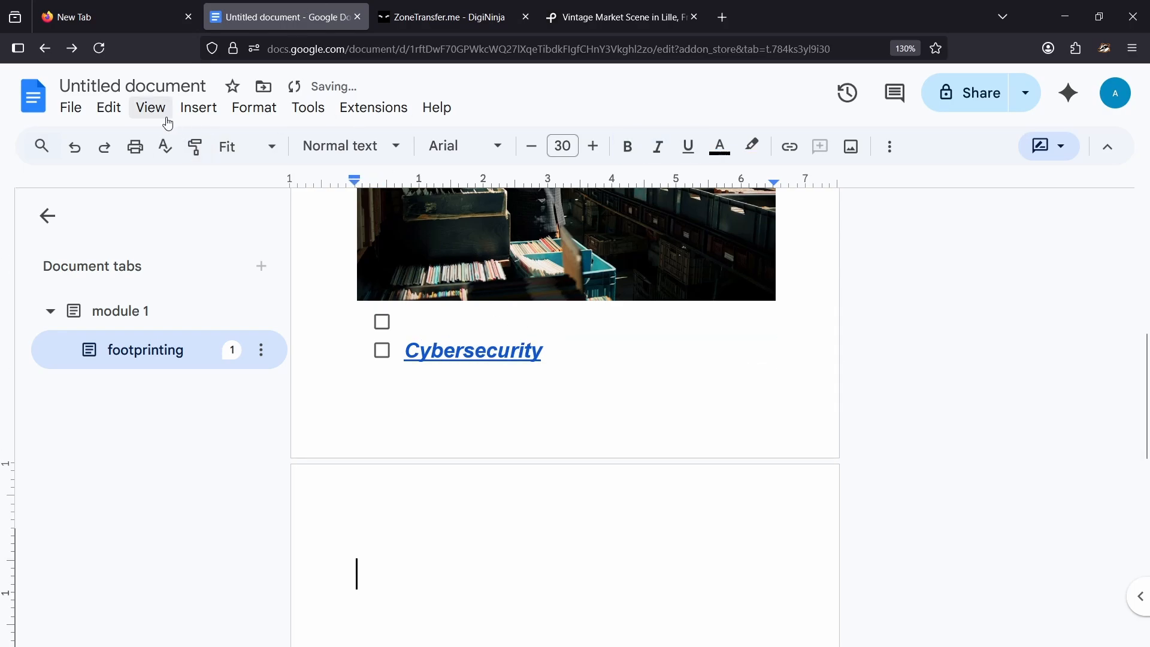
{"action": "left_click", "coordinate": [138, 112]}
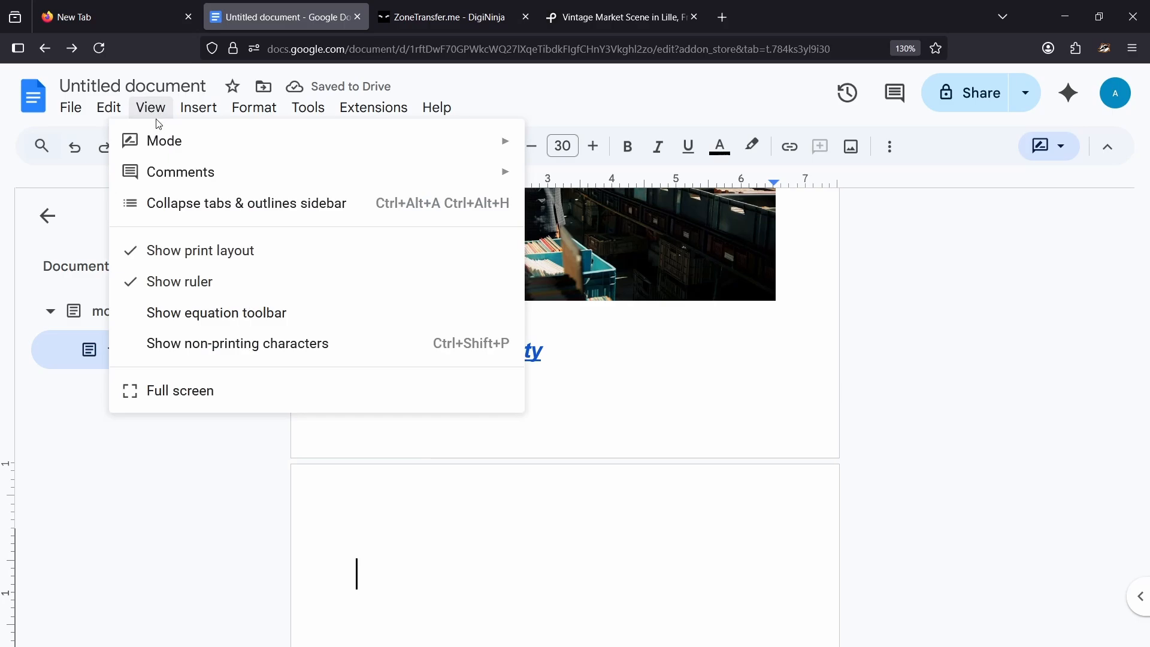
{"action": "mouse_move", "coordinate": [184, 144]}
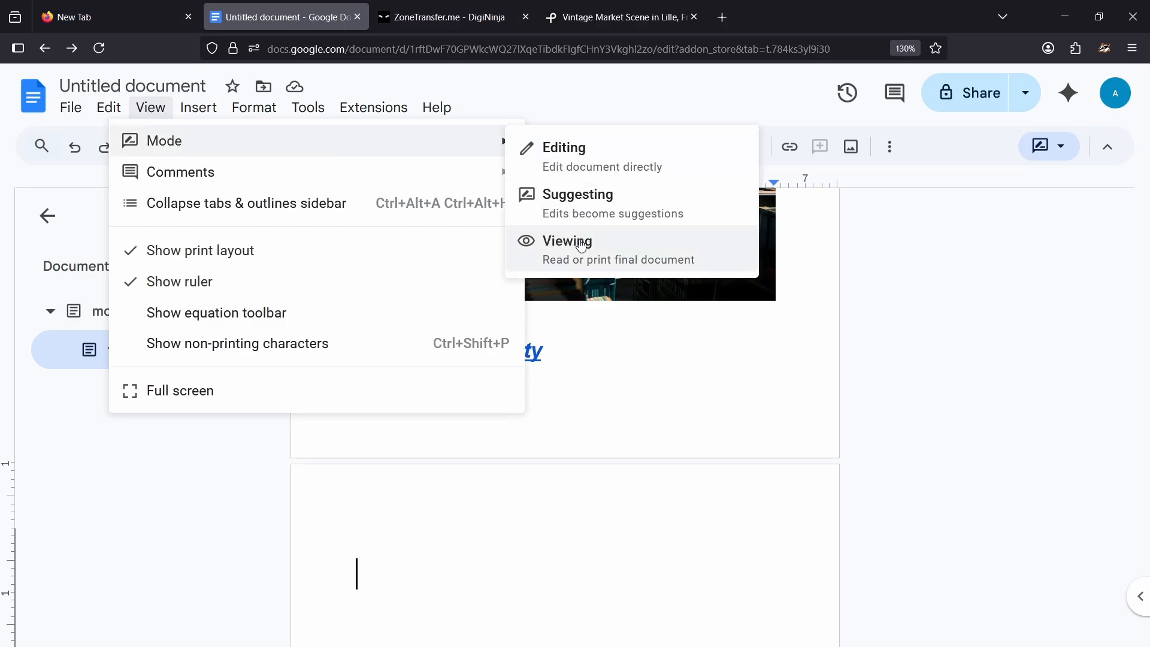
{"action": "mouse_move", "coordinate": [314, 178]}
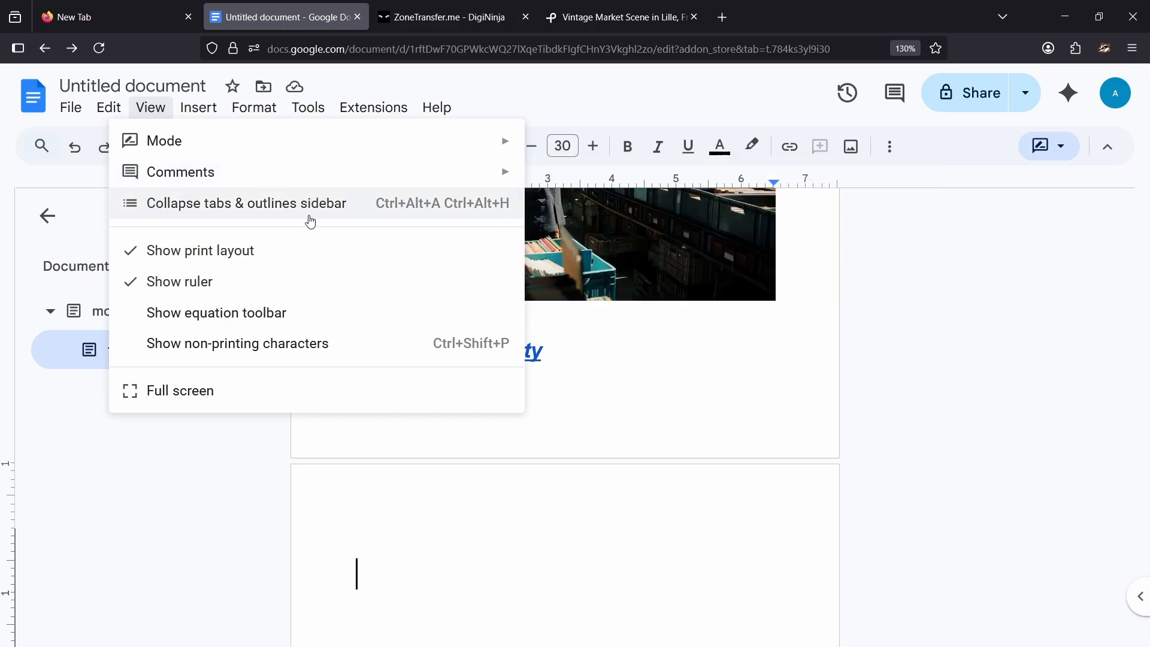
Step: Insert a 3 x 3 table at the start of the second page
{"action": "mouse_move", "coordinate": [204, 120]}
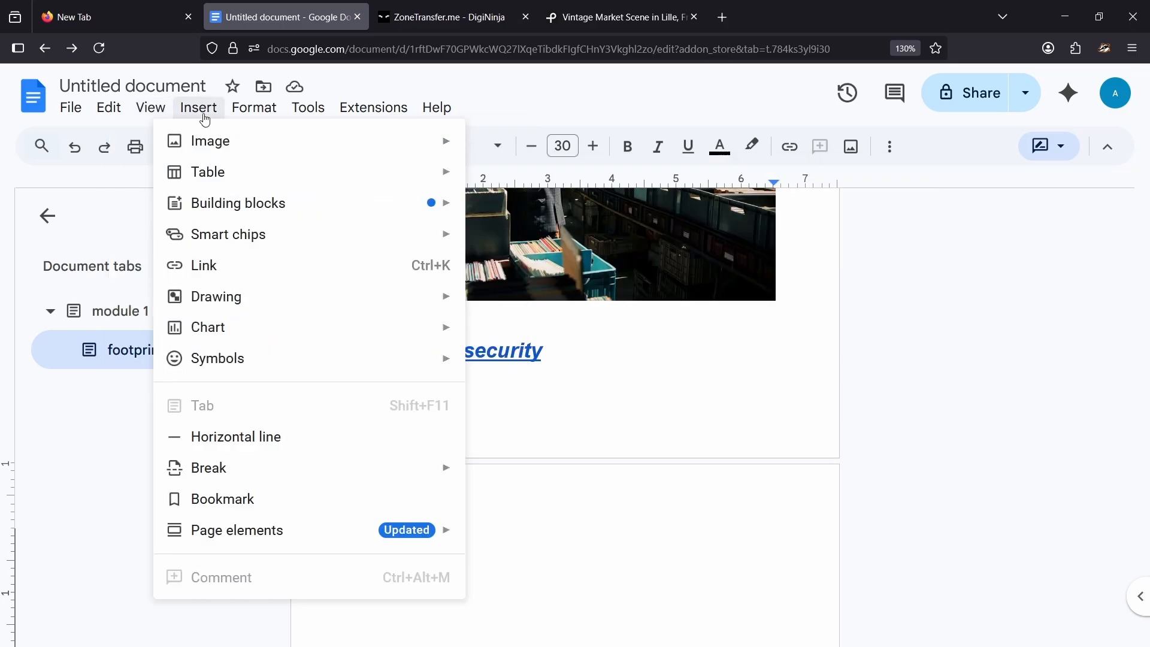
{"action": "mouse_move", "coordinate": [270, 143]}
{"action": "mouse_move", "coordinate": [253, 166]}
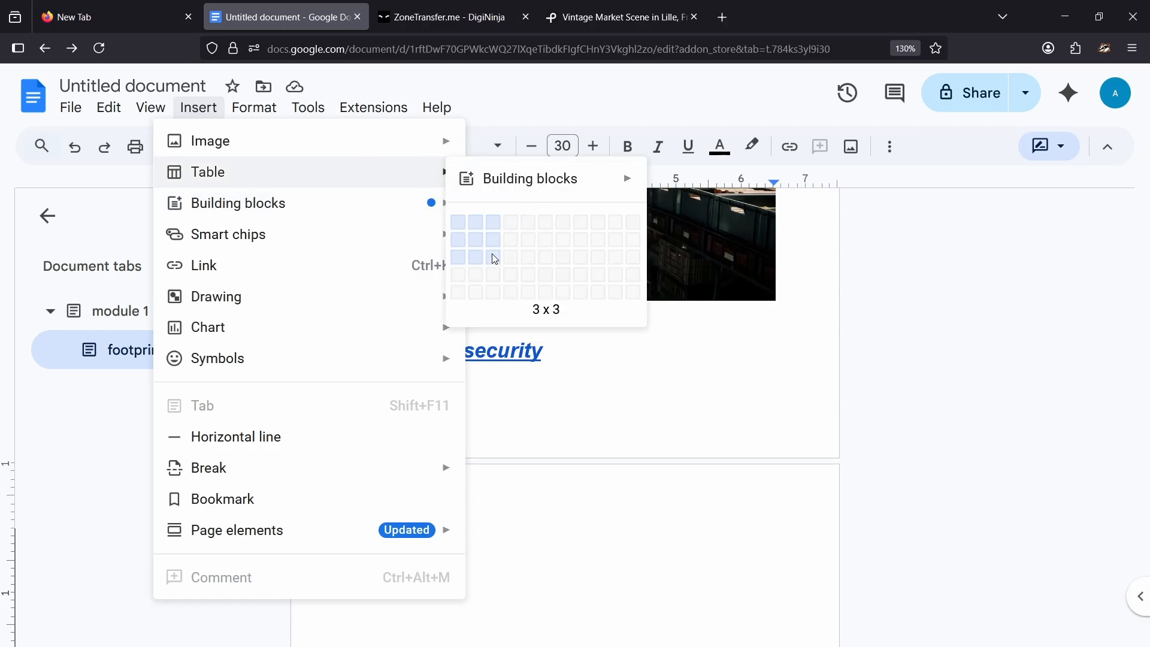
{"action": "left_click", "coordinate": [493, 256]}
{"action": "scroll", "coordinate": [515, 350], "scroll_direction": "up", "scroll_amount": 2}
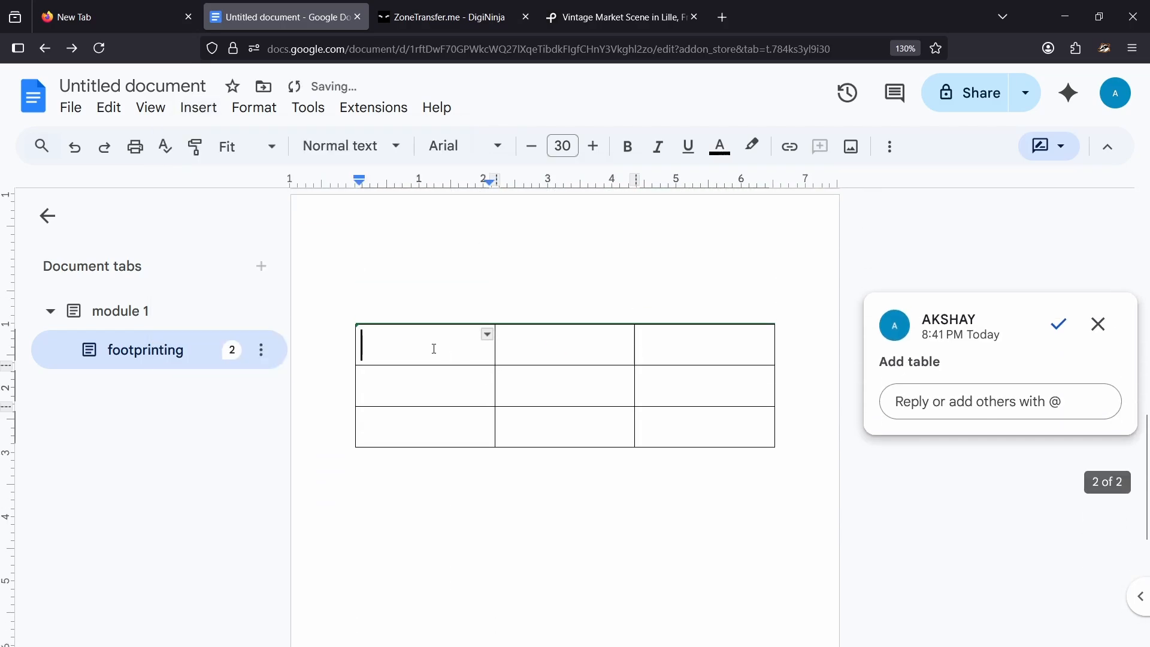
Step: Insert a grinning open-mouth face emoji in the first cell of the table's top row
{"action": "left_click", "coordinate": [194, 109]}
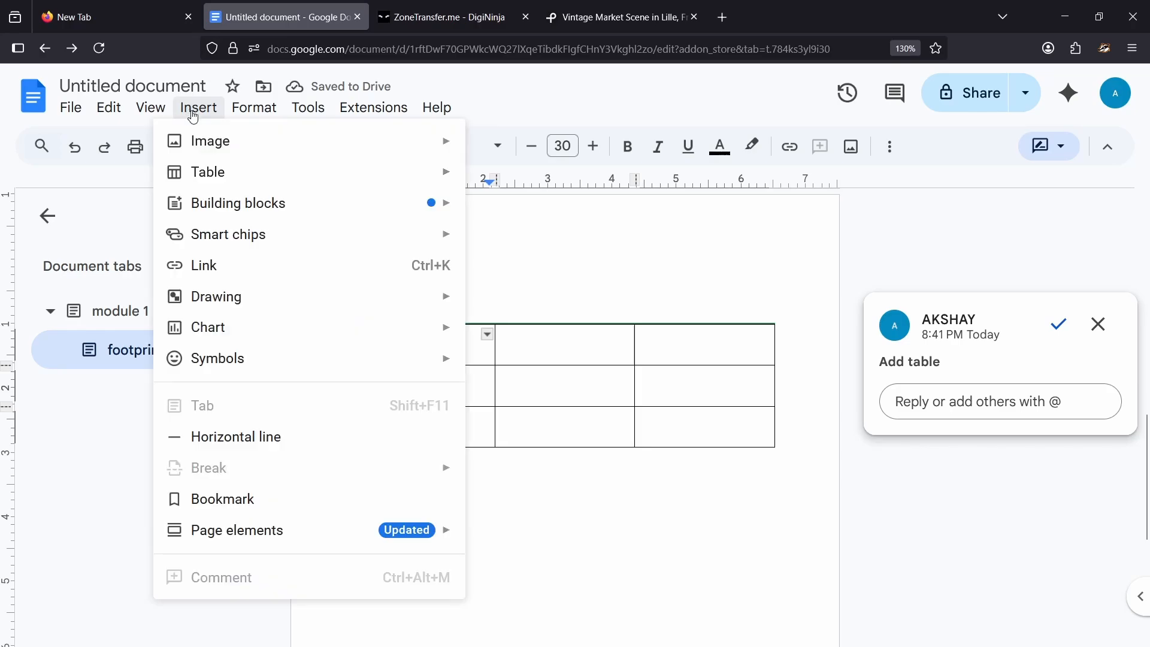
{"action": "mouse_move", "coordinate": [262, 361]}
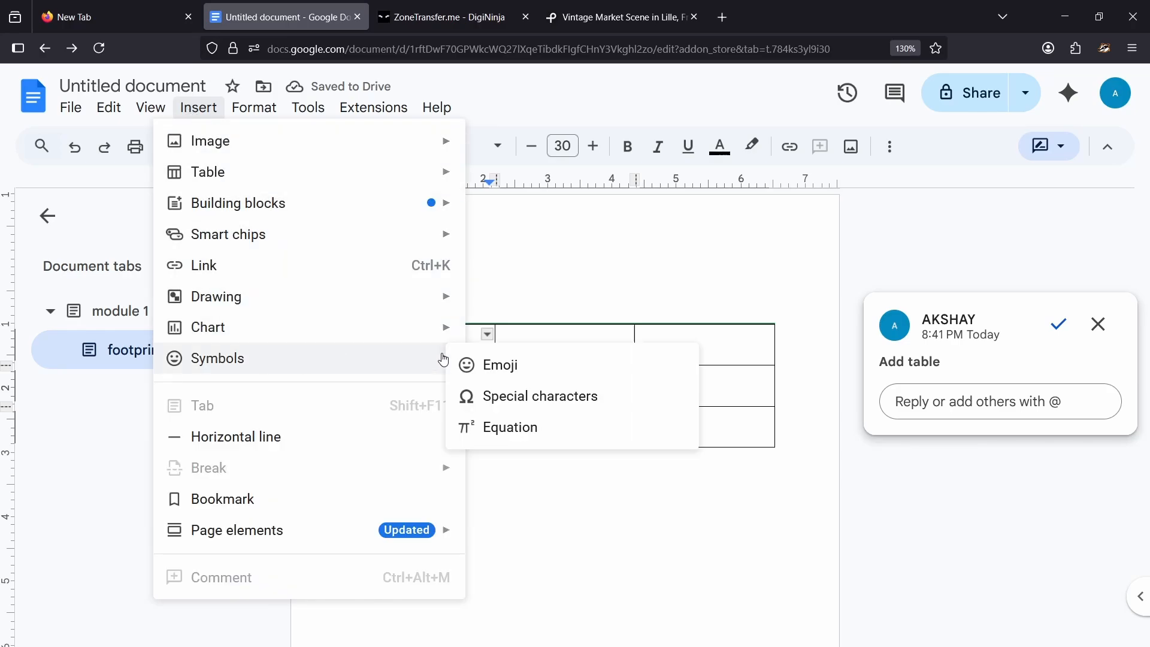
{"action": "left_click", "coordinate": [500, 363]}
{"action": "left_click", "coordinate": [390, 519]}
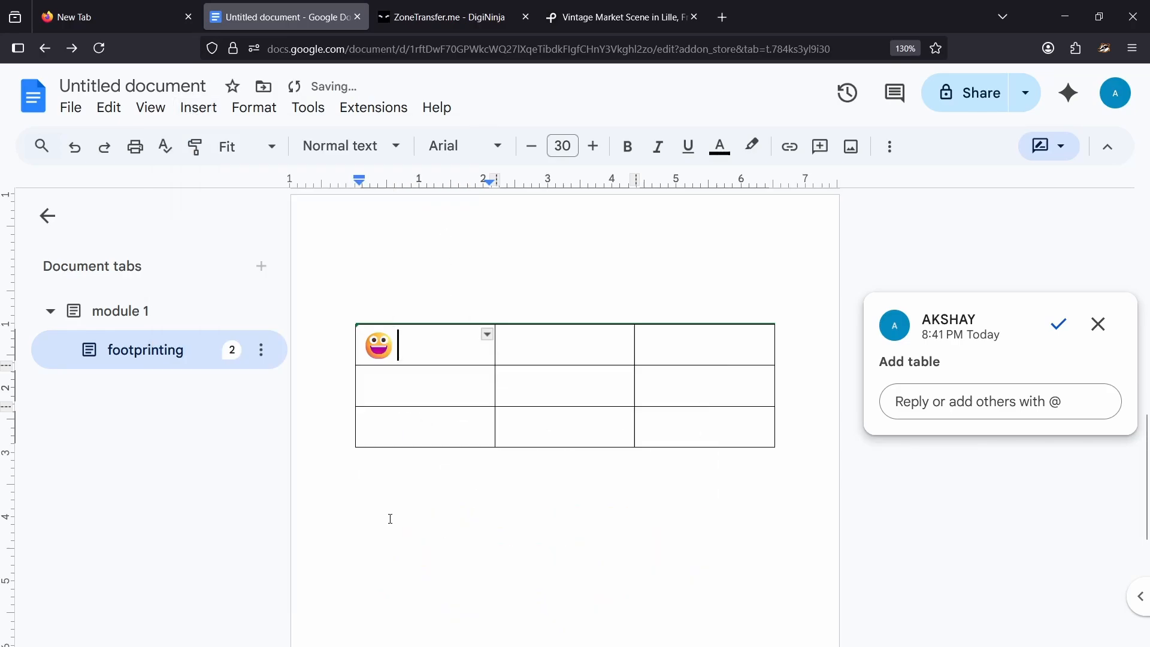
Step: Insert a beaming face emoji with bared teeth in the middle cell of the table's top row
{"action": "left_click", "coordinate": [561, 363]}
{"action": "left_click", "coordinate": [198, 108]}
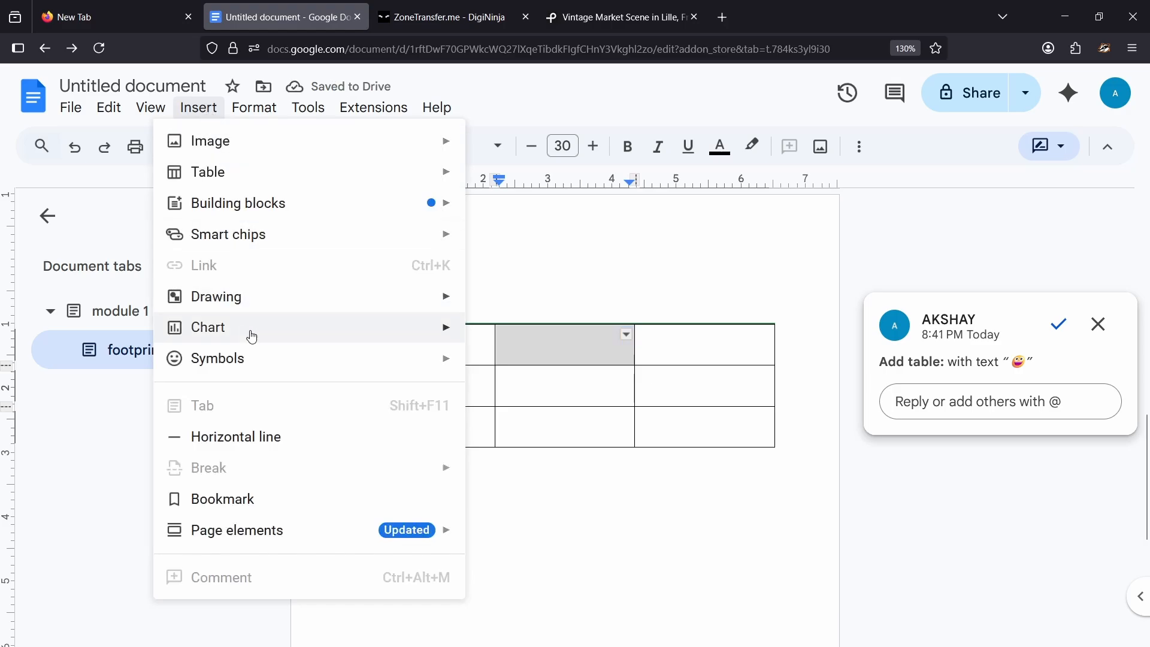
{"action": "mouse_move", "coordinate": [240, 359]}
{"action": "left_click", "coordinate": [494, 365]}
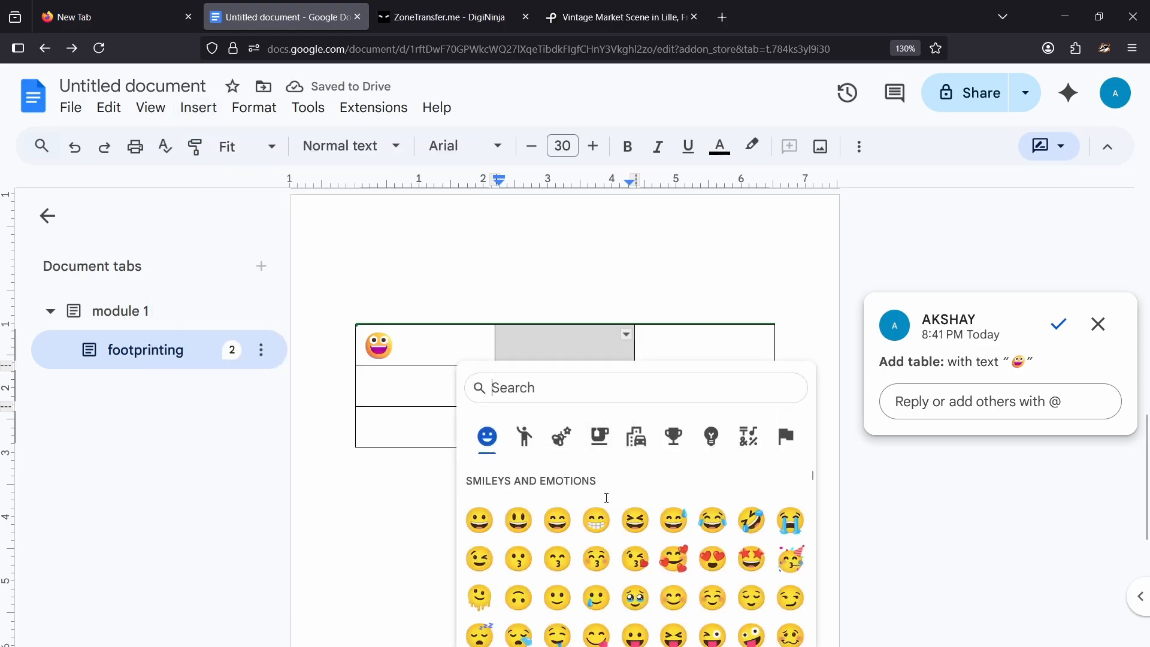
{"action": "left_click", "coordinate": [608, 532]}
Step: Insert the ↔ arrow special character in the third cell of the table's top row, keeping only one arrow
{"action": "left_click", "coordinate": [685, 354]}
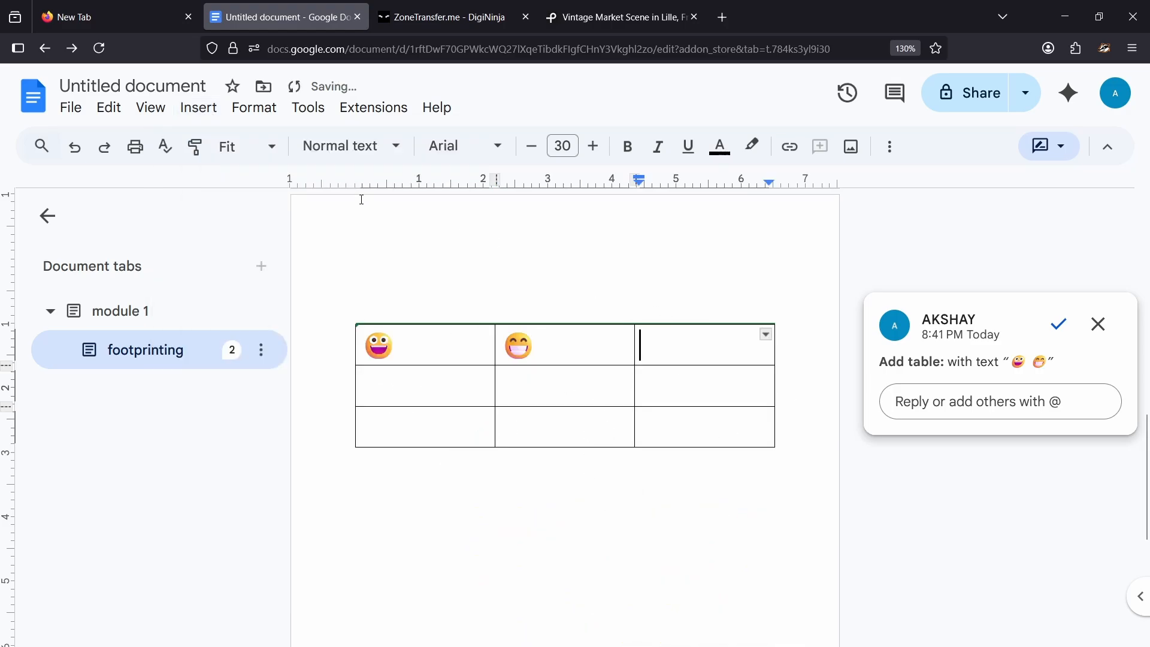
{"action": "left_click", "coordinate": [198, 109]}
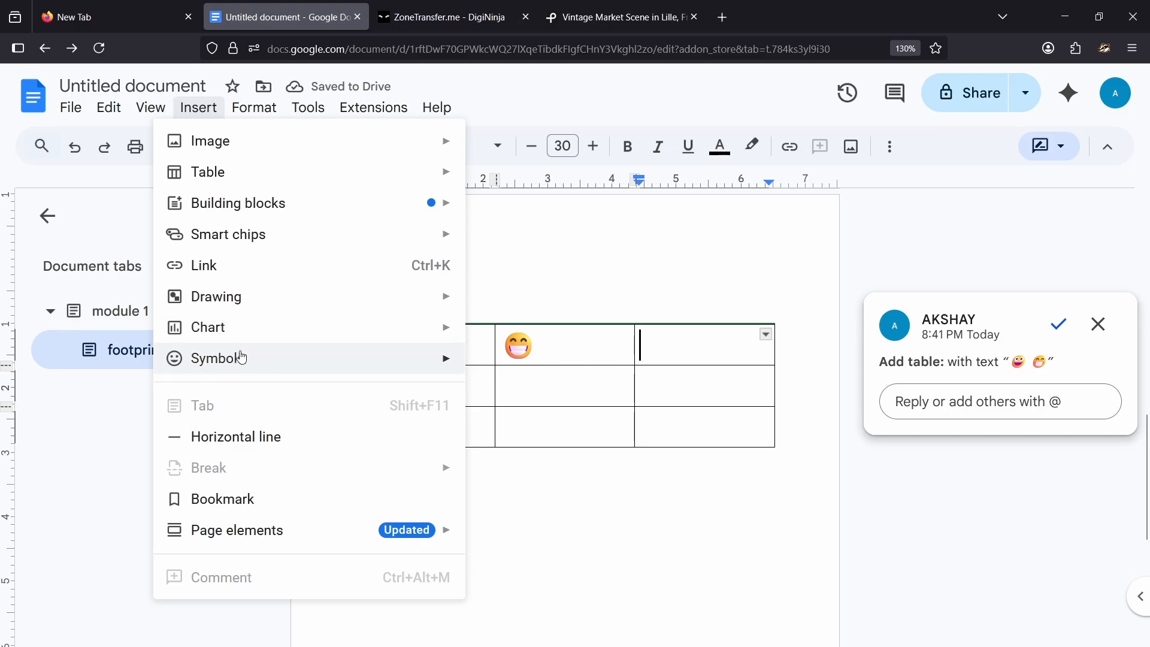
{"action": "mouse_move", "coordinate": [252, 365]}
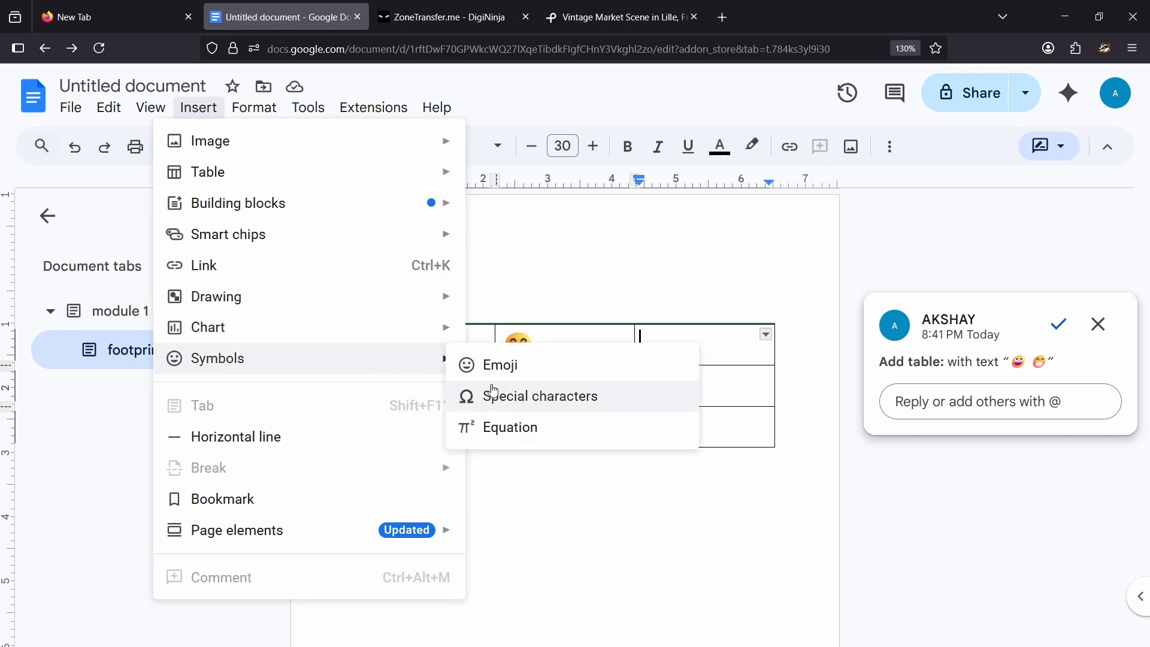
{"action": "left_click", "coordinate": [510, 409]}
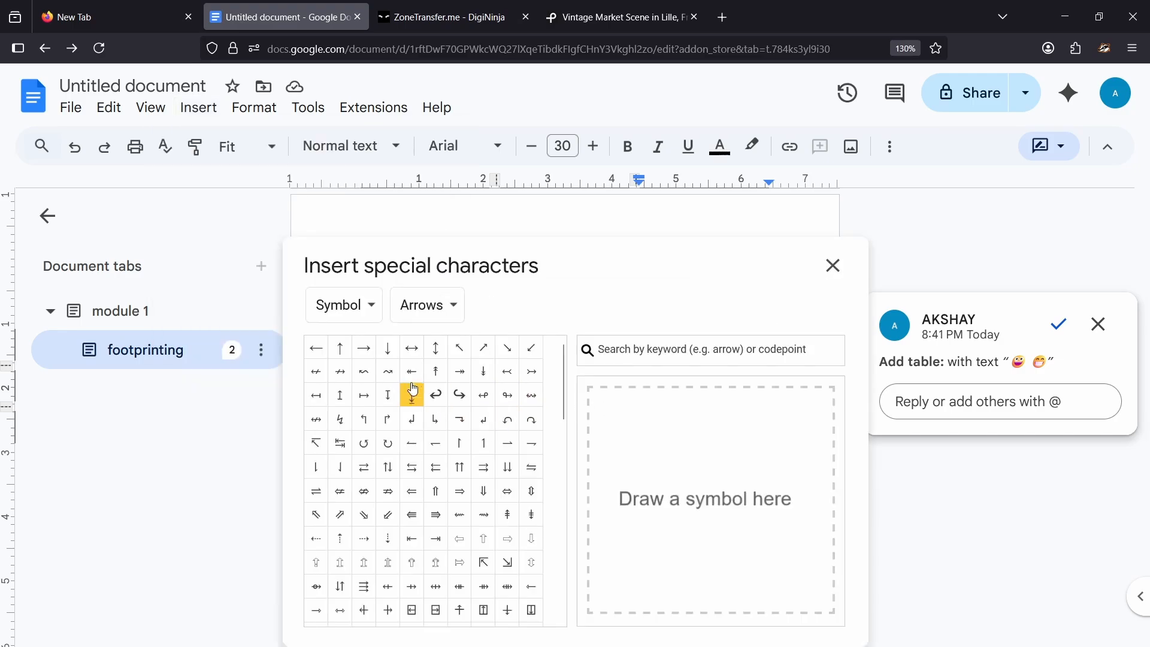
{"action": "left_click", "coordinate": [422, 361]}
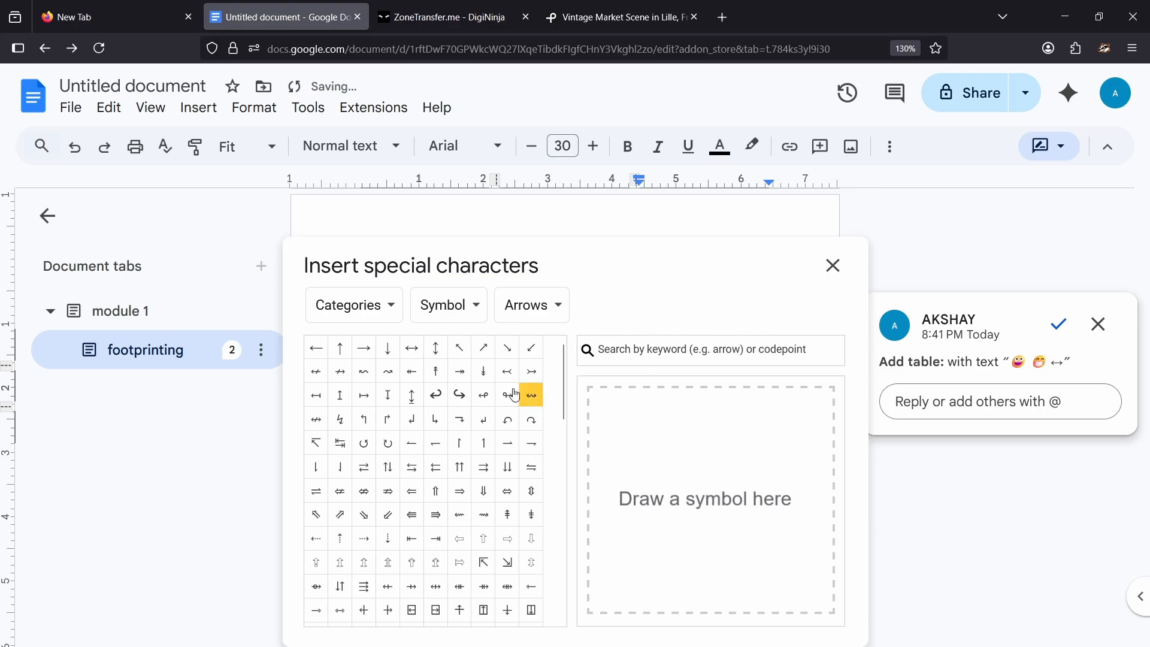
{"action": "left_click", "coordinate": [411, 347]}
{"action": "left_click", "coordinate": [832, 265]}
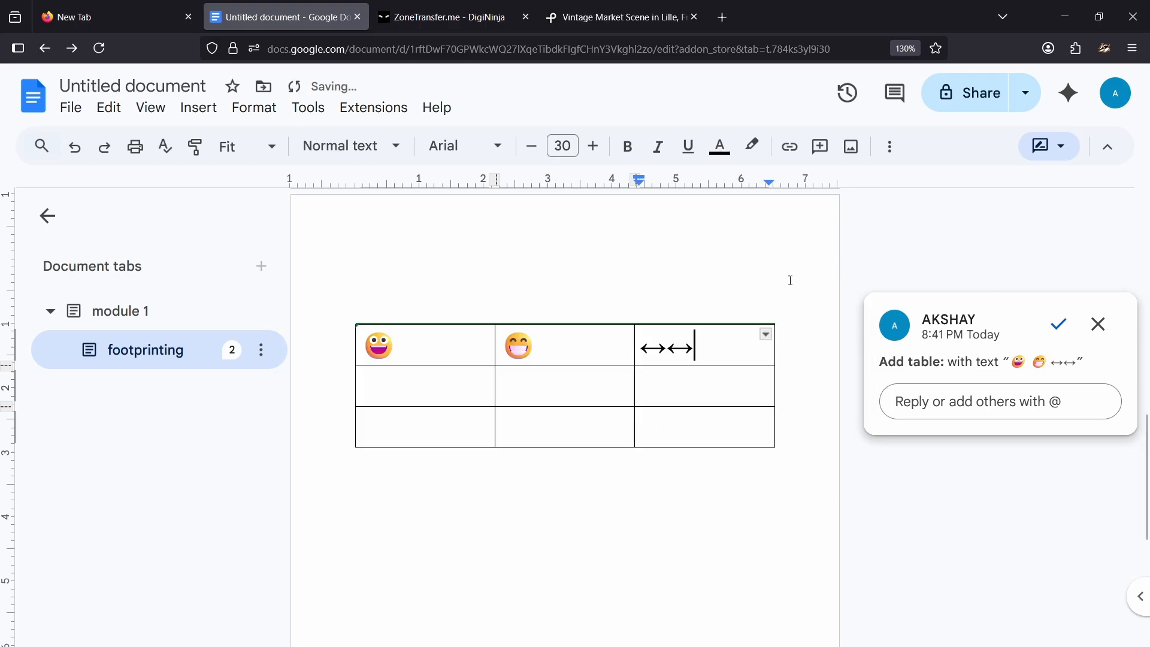
{"action": "double_click", "coordinate": [708, 353]}
{"action": "key", "text": "BackSpace"}
{"action": "key", "text": "BackSpace"}
Step: Insert a bar chart below the arrow in the third cell of the table's top row
{"action": "left_click", "coordinate": [151, 109]}
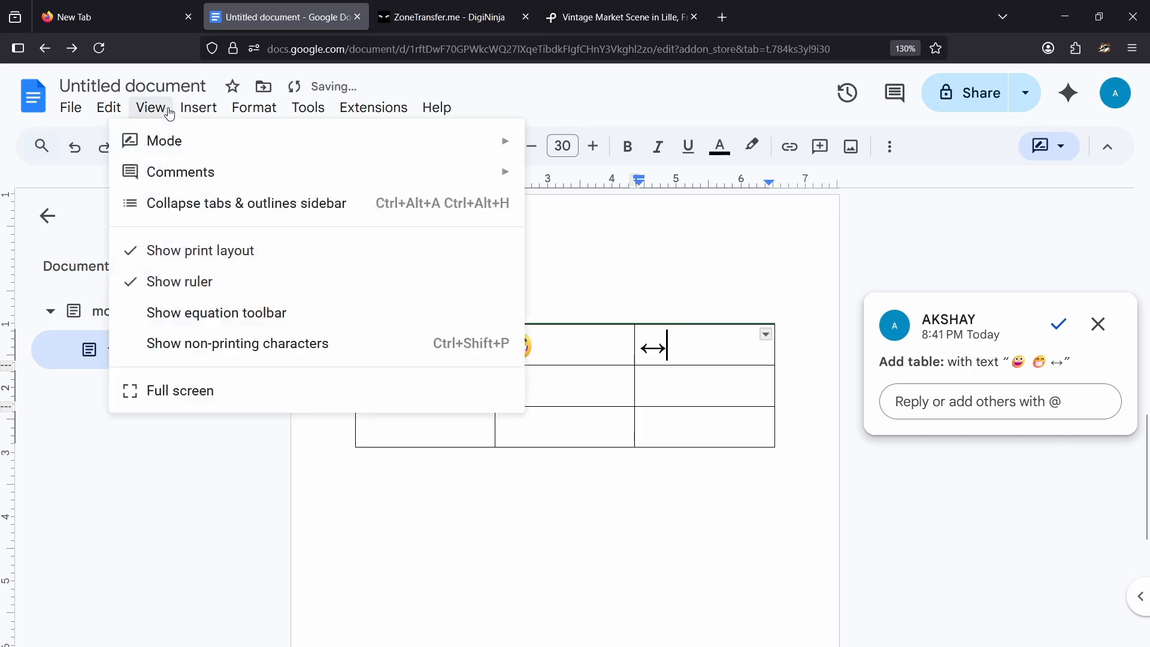
{"action": "mouse_move", "coordinate": [201, 113]}
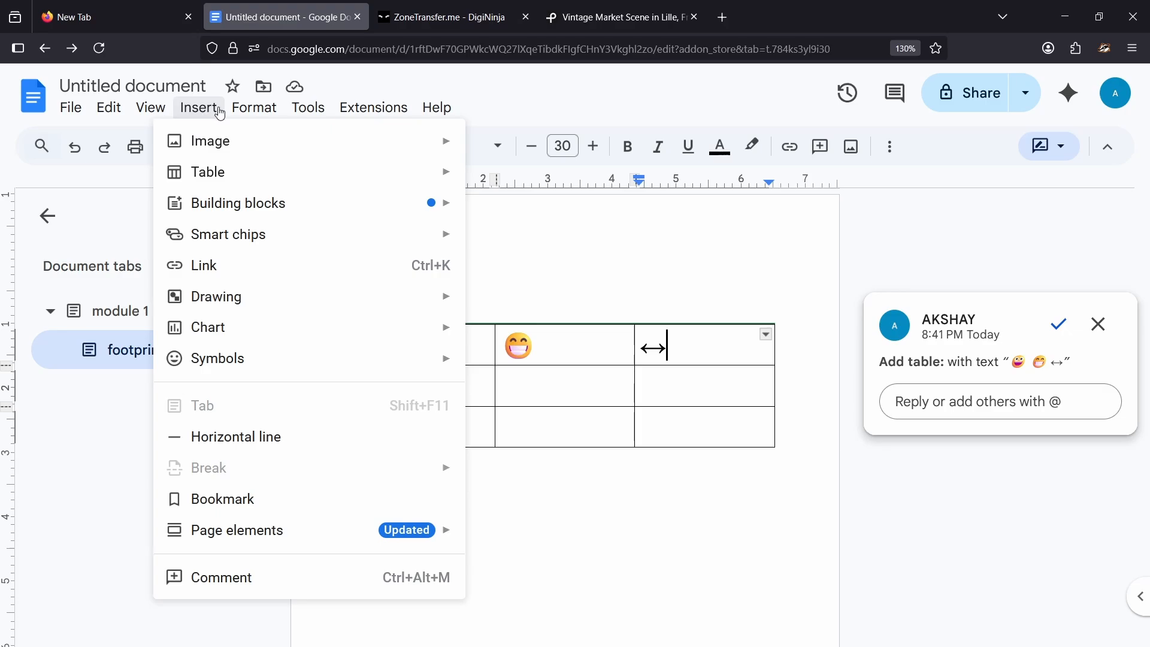
{"action": "mouse_move", "coordinate": [242, 103]}
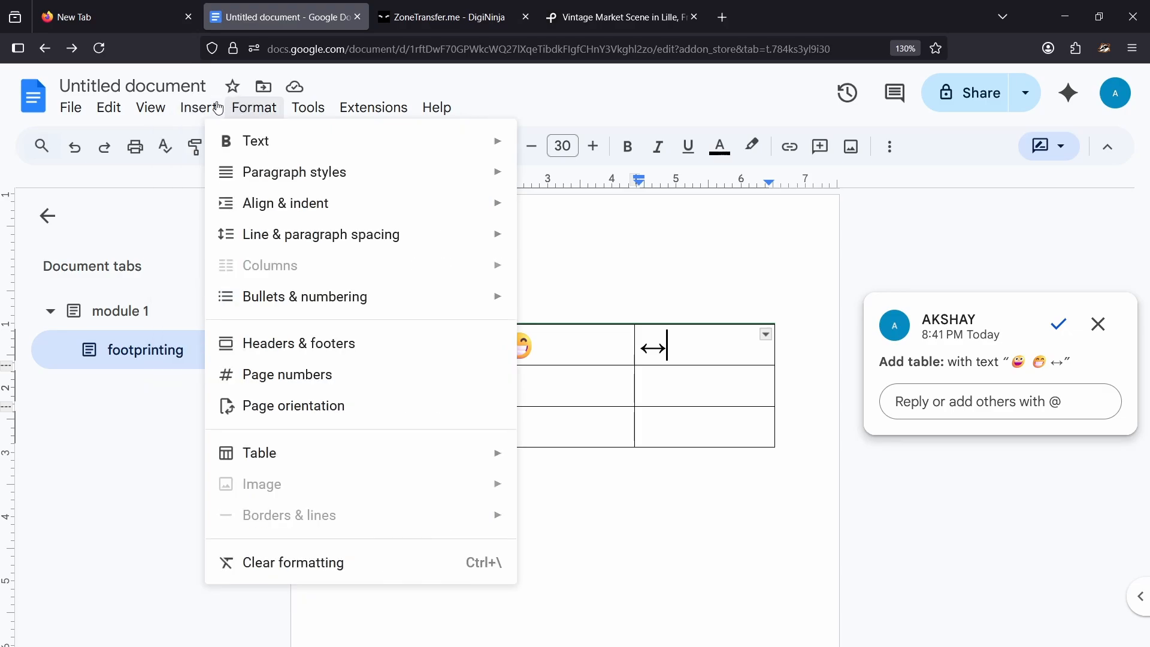
{"action": "mouse_move", "coordinate": [254, 307]}
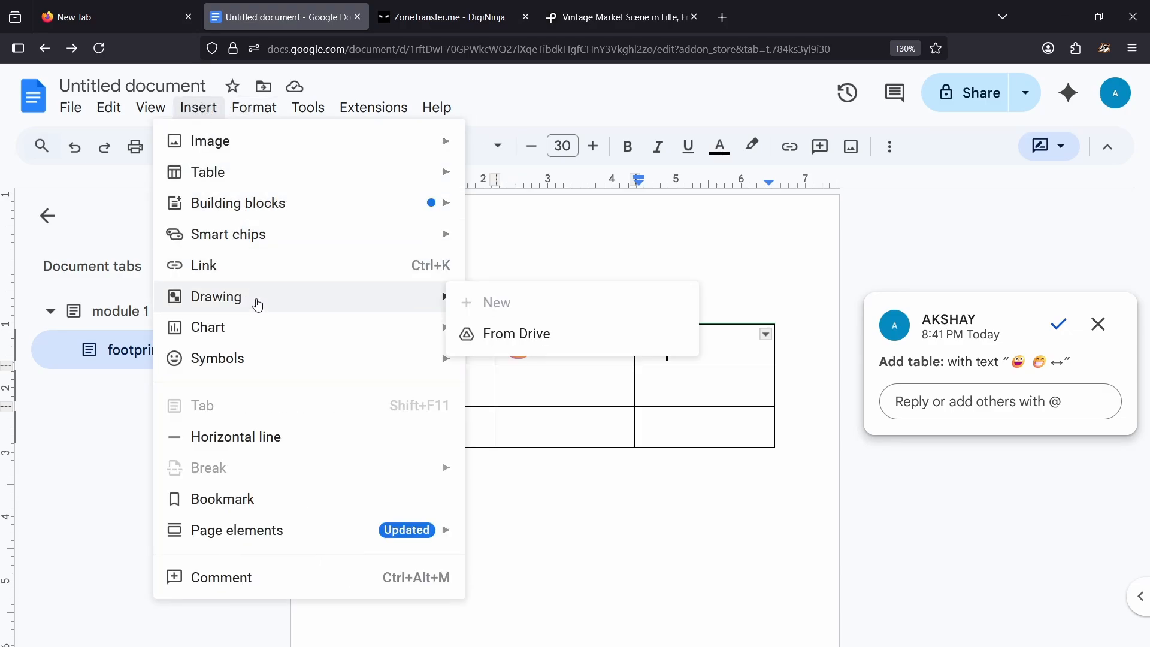
{"action": "mouse_move", "coordinate": [295, 213]}
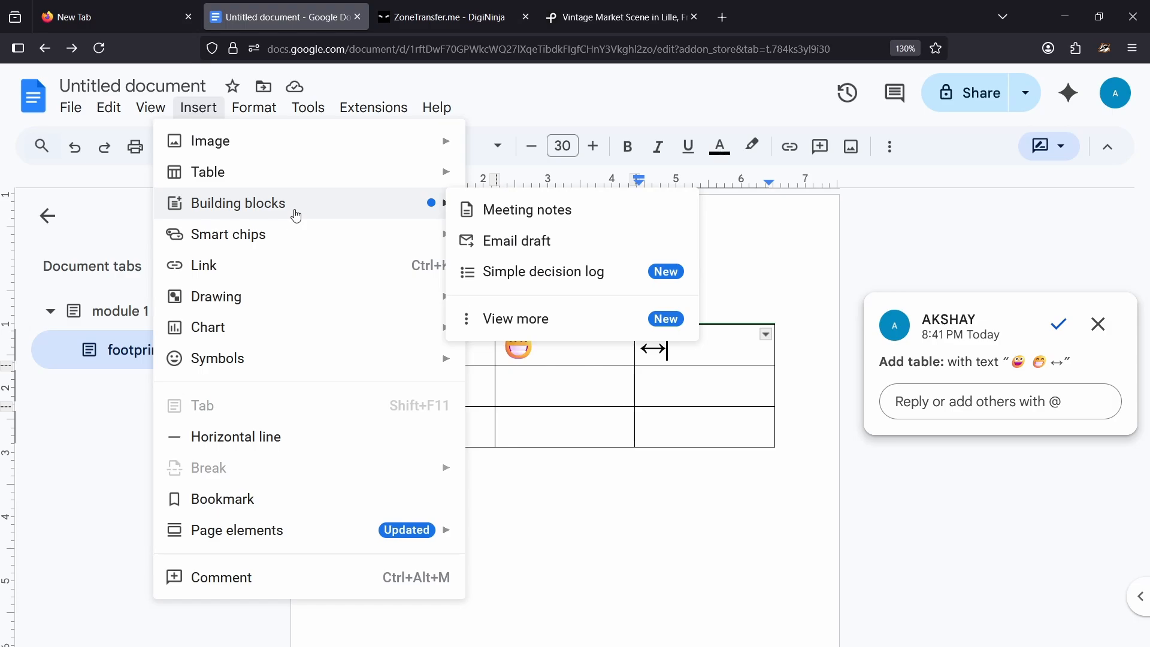
{"action": "mouse_move", "coordinate": [264, 239]}
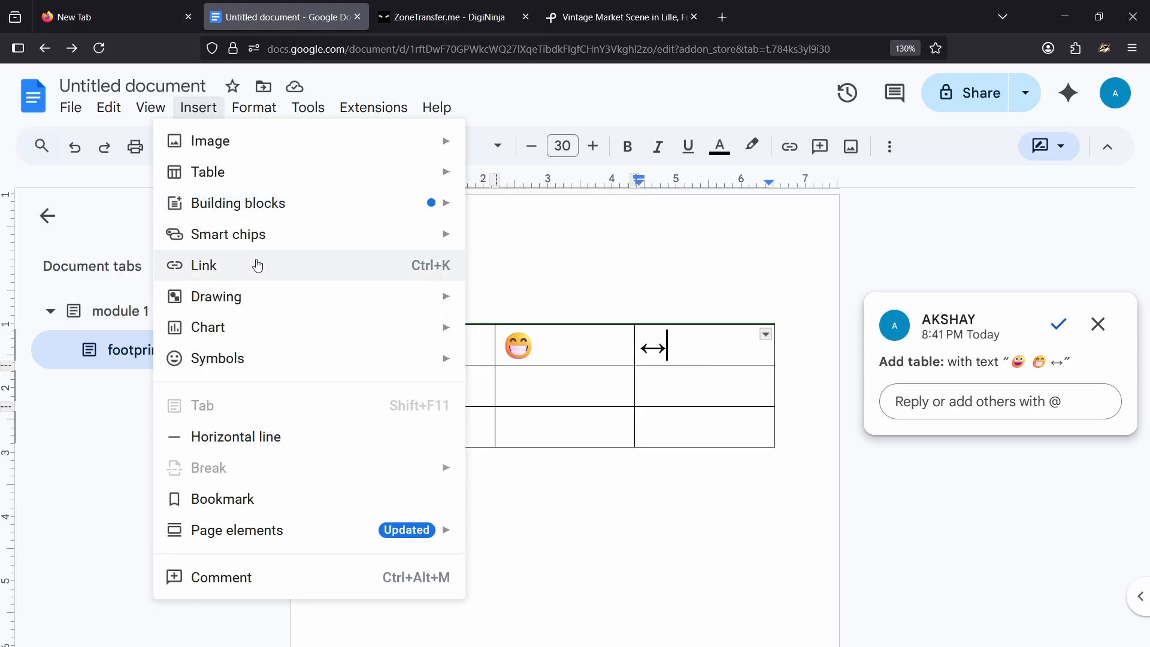
{"action": "mouse_move", "coordinate": [252, 333]}
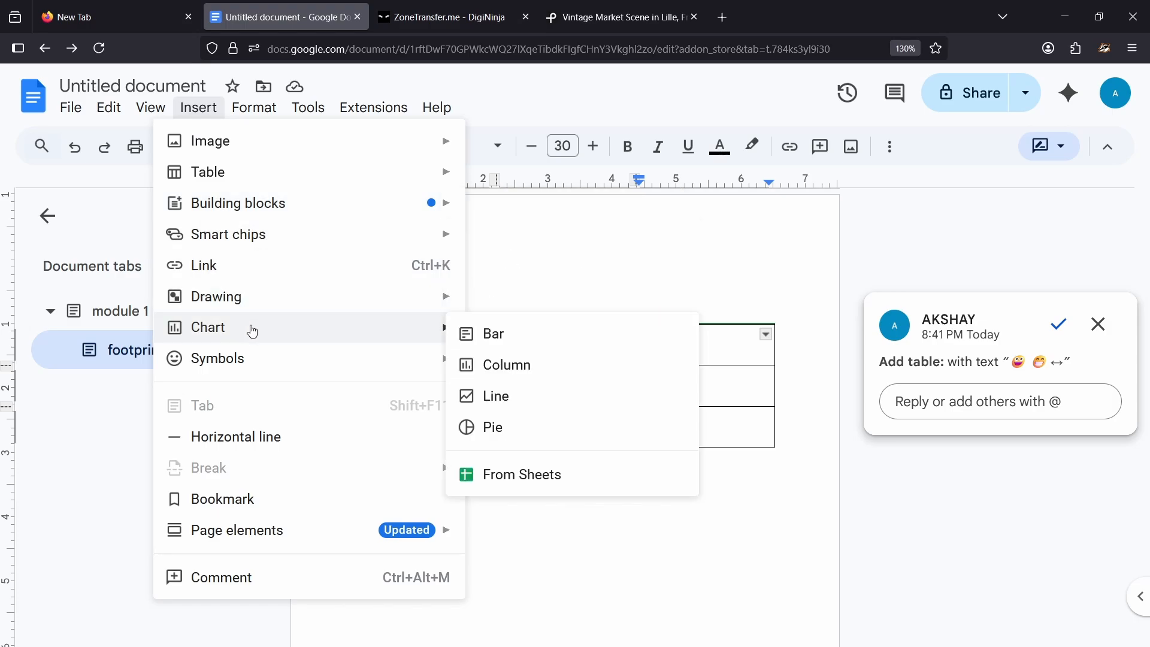
{"action": "left_click", "coordinate": [501, 344]}
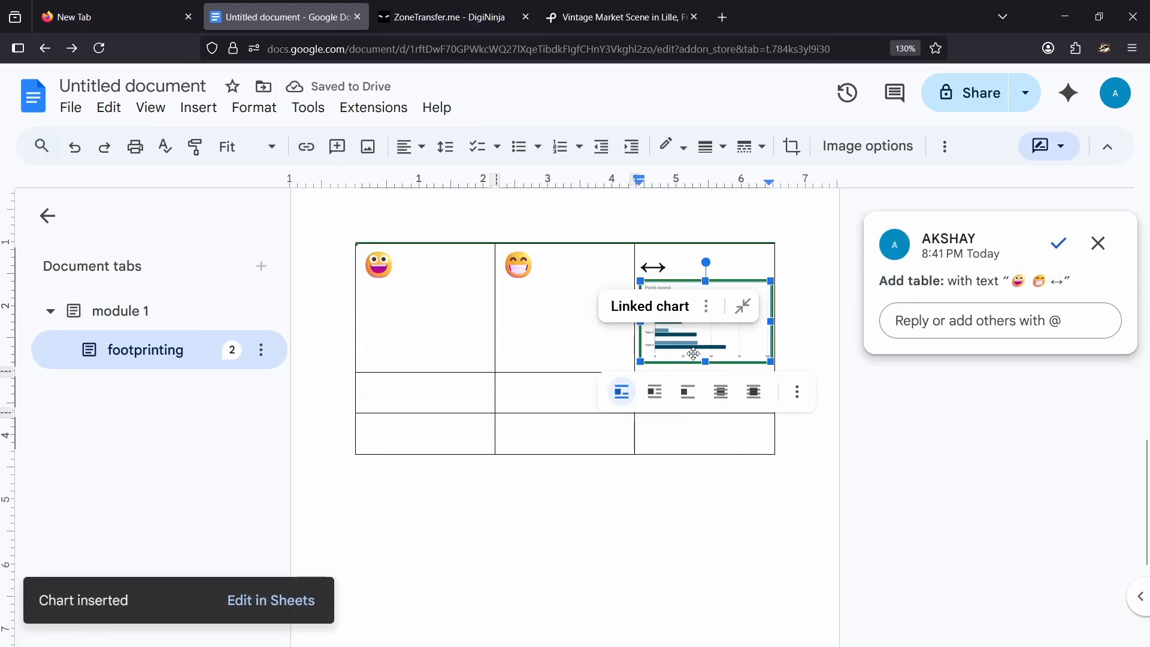
Step: Insert a horizontal line in the empty space below the table
{"action": "left_click", "coordinate": [555, 534]}
{"action": "scroll", "coordinate": [436, 390], "scroll_direction": "down", "scroll_amount": 3}
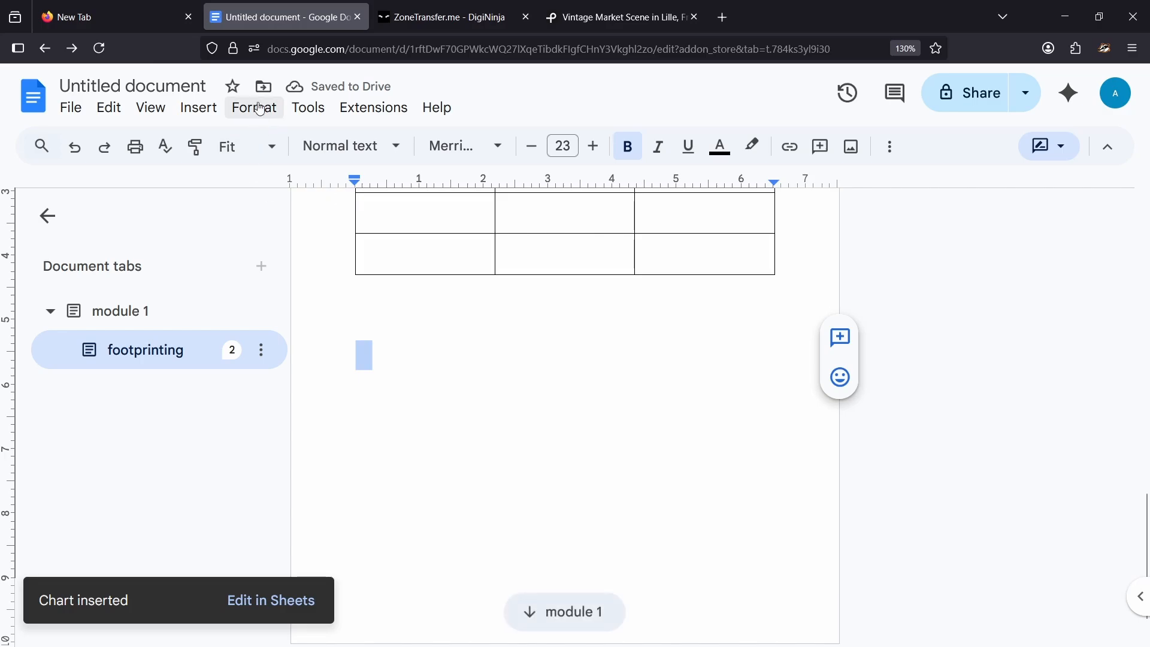
{"action": "left_click", "coordinate": [199, 114]}
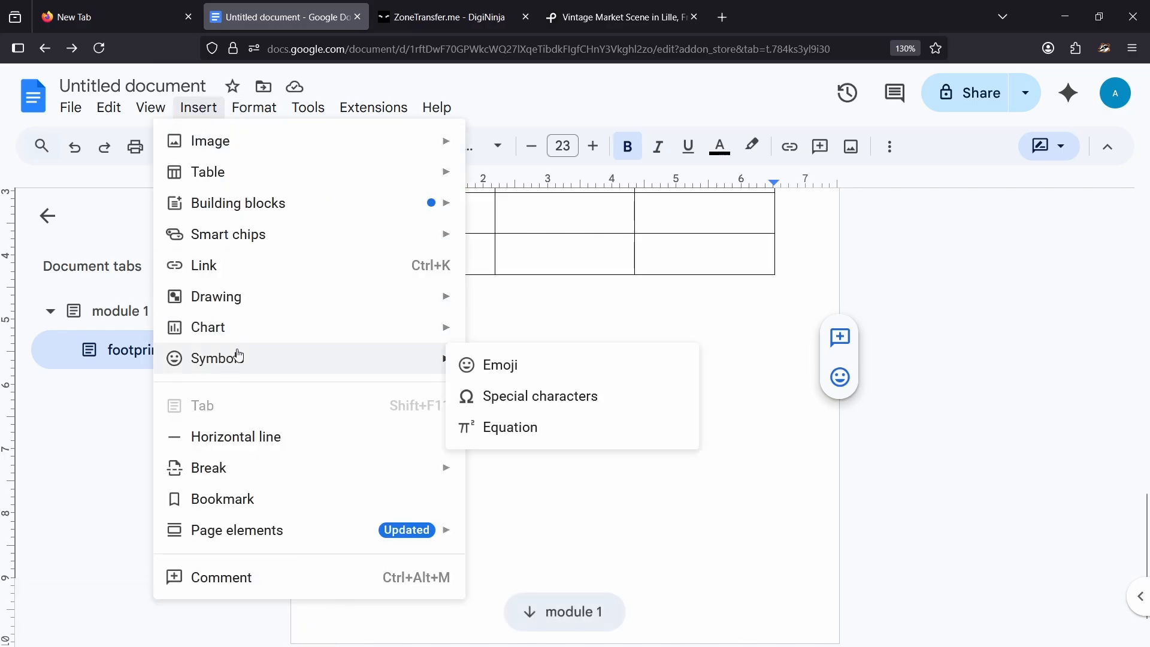
{"action": "left_click", "coordinate": [265, 437]}
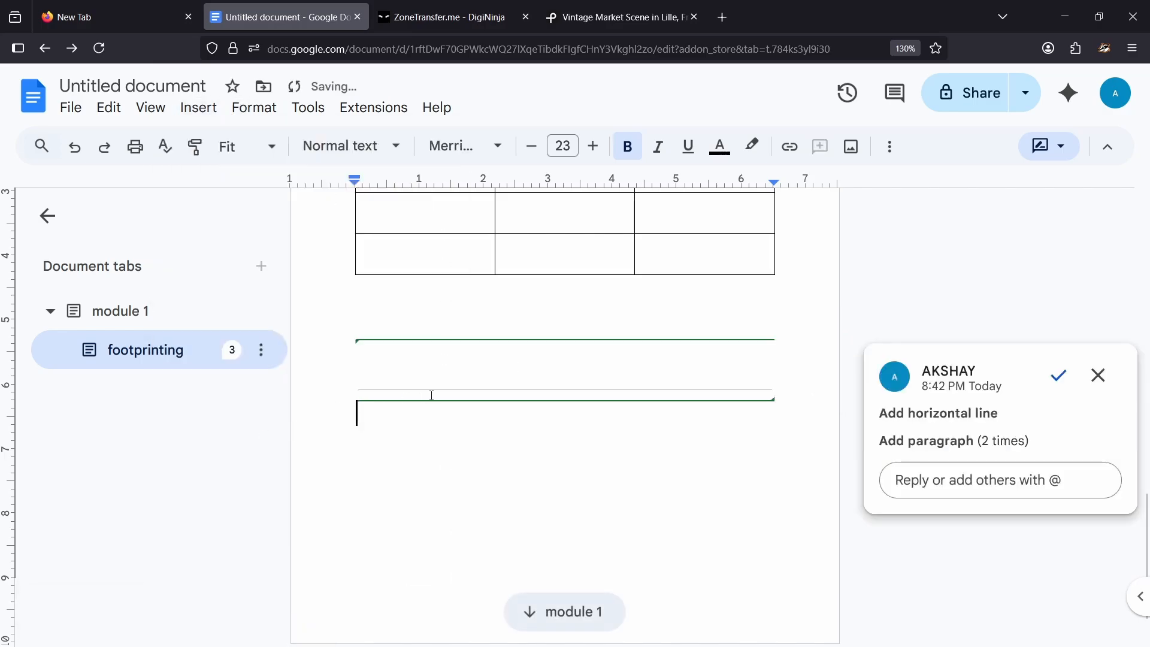
Step: Insert a page break after the horizontal line to start a third page
{"action": "left_click", "coordinate": [200, 109]}
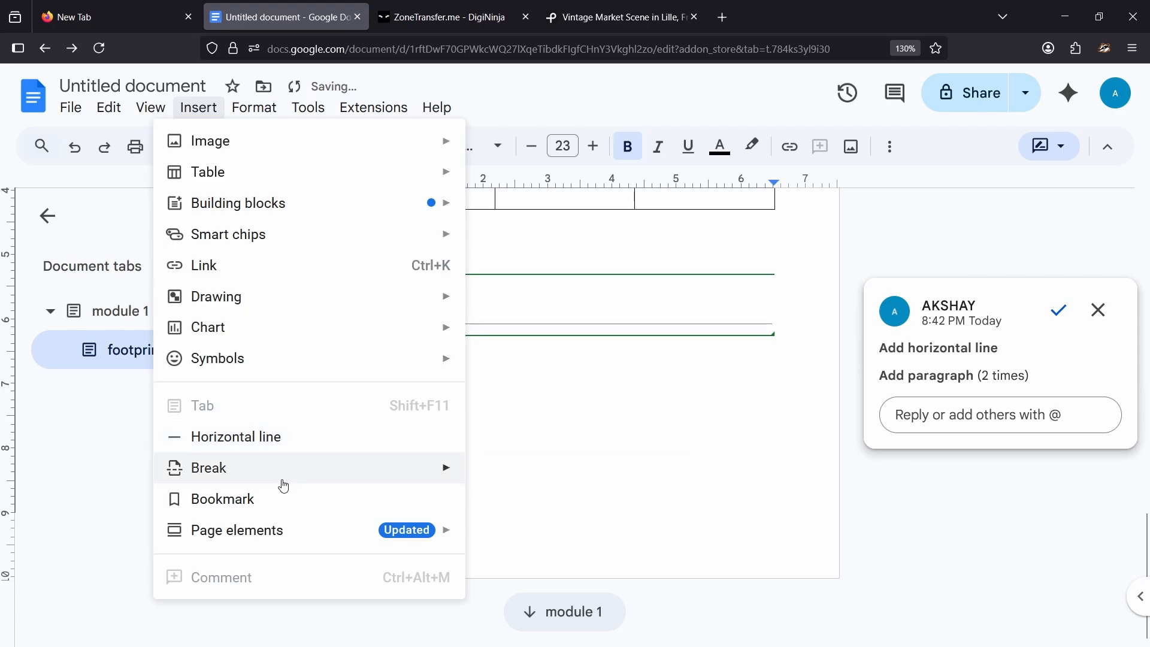
{"action": "mouse_move", "coordinate": [283, 485]}
{"action": "left_click", "coordinate": [461, 476]}
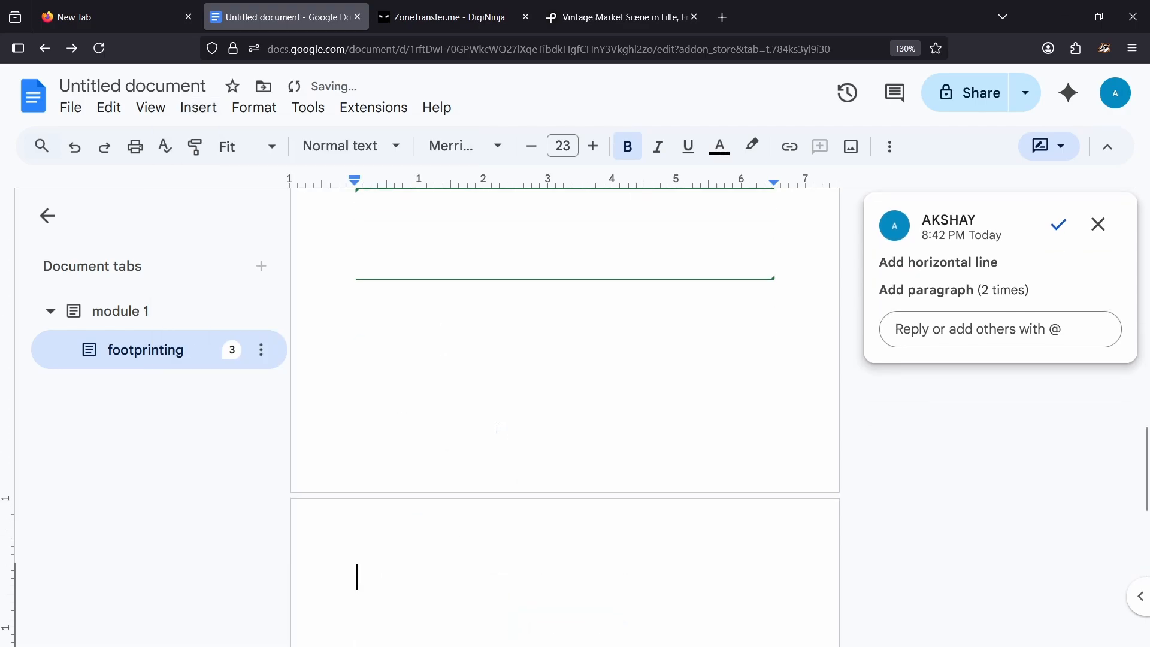
Step: Add page numbers to the header, shown on the first page and starting at 1, and check them on the pages
{"action": "left_click", "coordinate": [201, 109]}
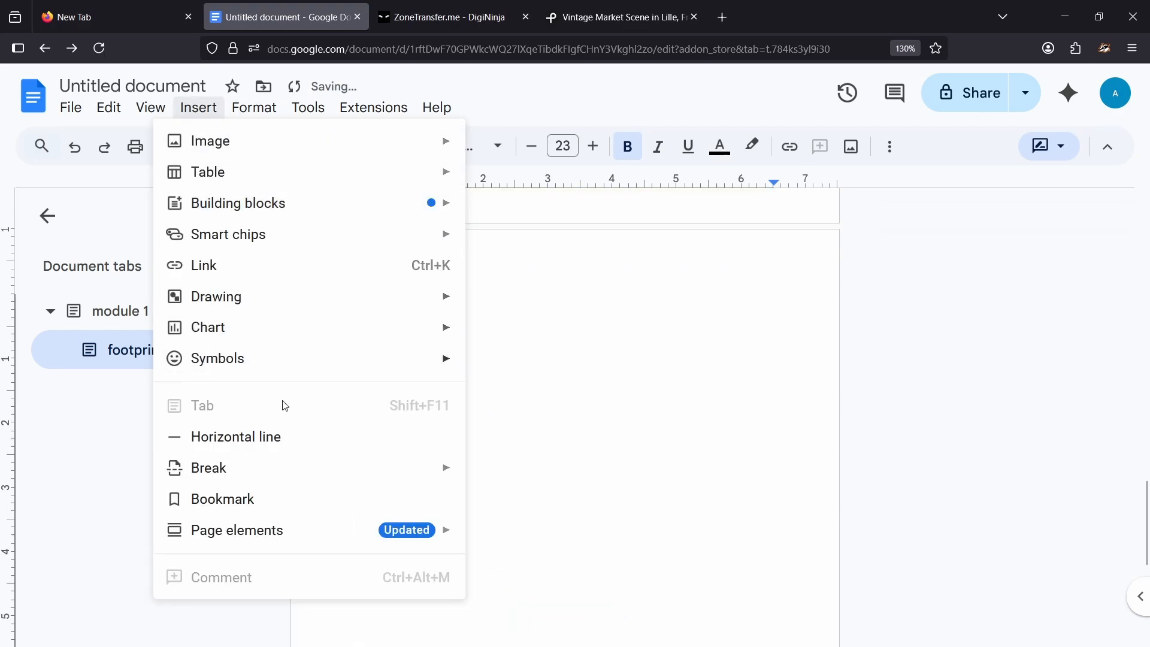
{"action": "mouse_move", "coordinate": [248, 108]}
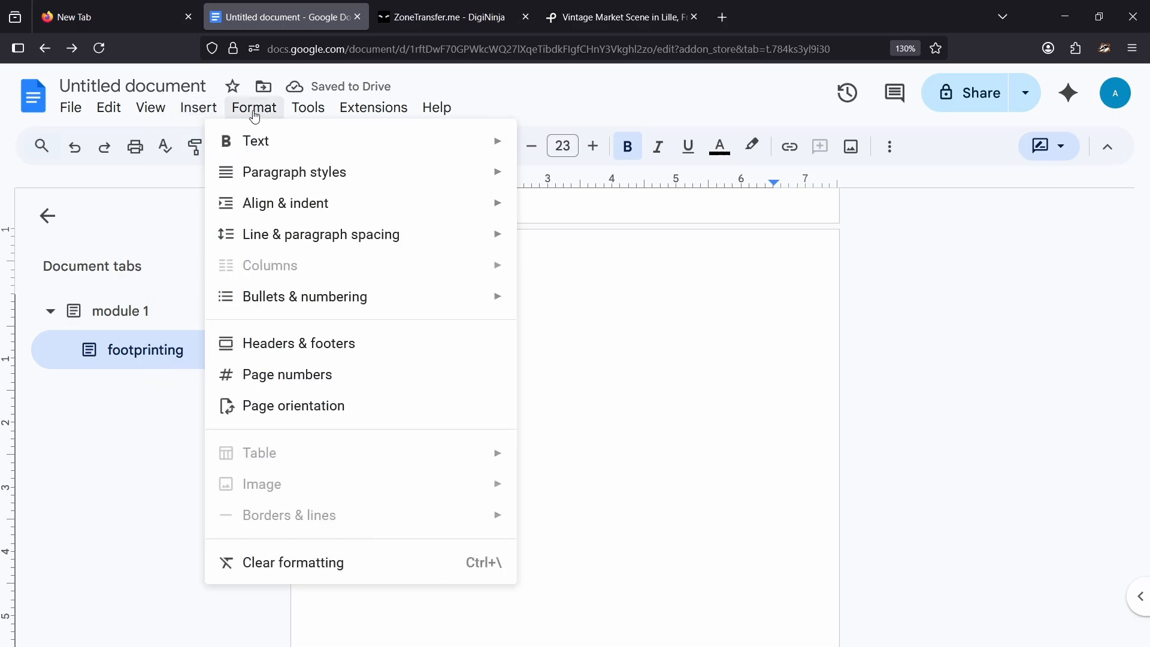
{"action": "mouse_move", "coordinate": [298, 137]}
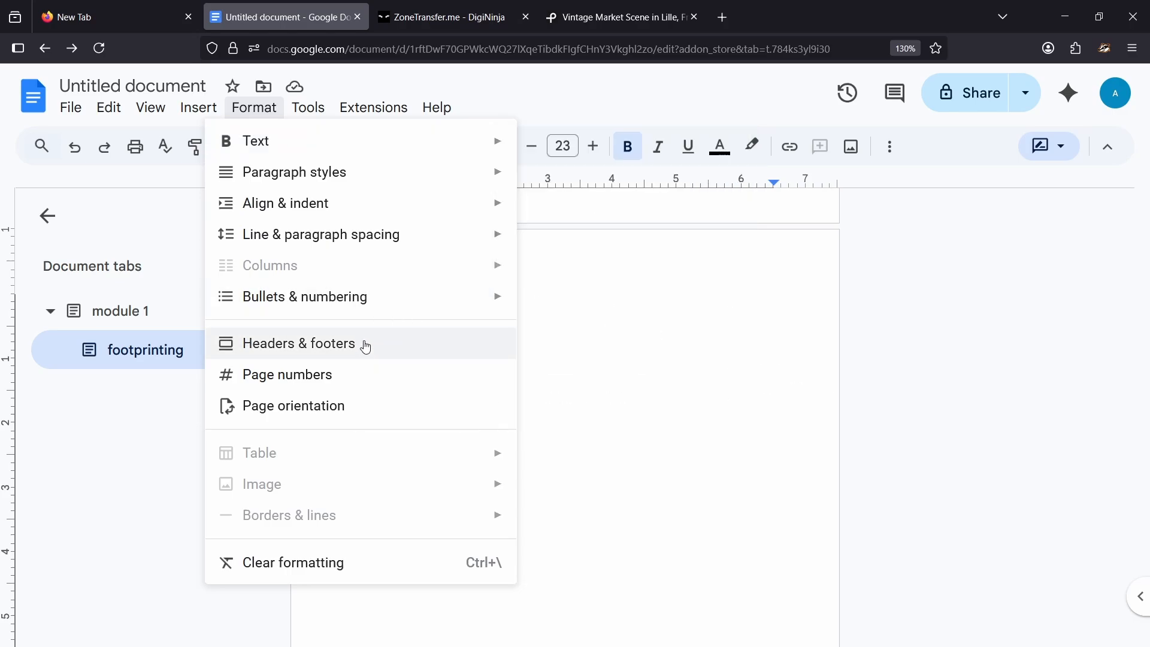
{"action": "left_click", "coordinate": [338, 377]}
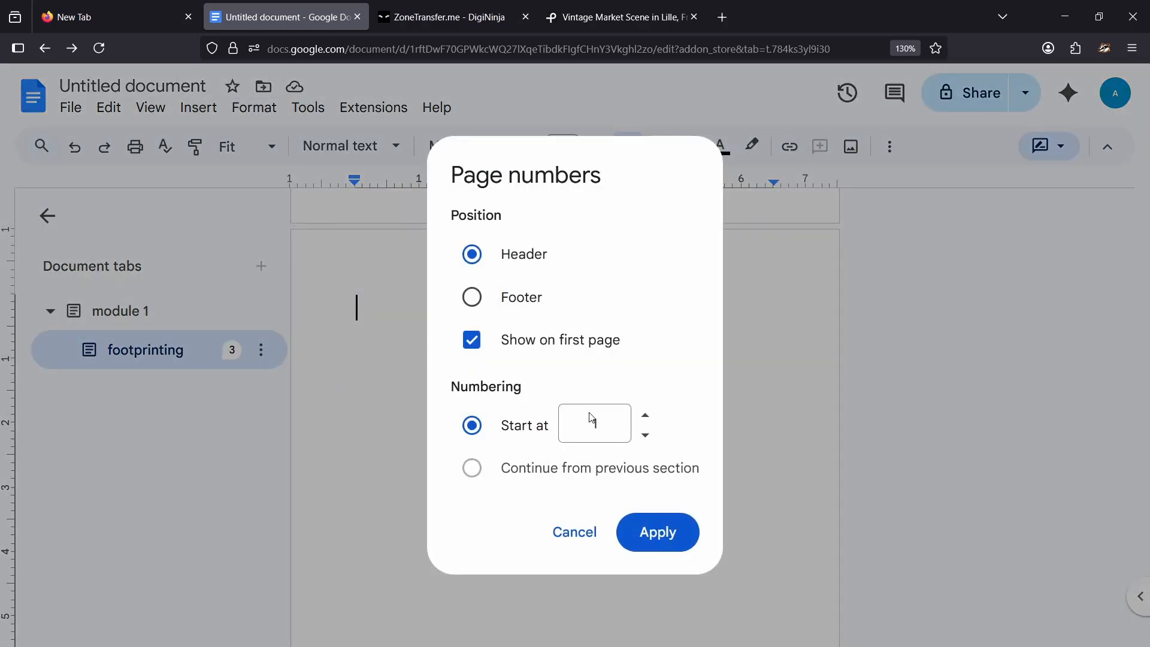
{"action": "left_click", "coordinate": [654, 531]}
{"action": "scroll", "coordinate": [538, 431], "scroll_direction": "up", "scroll_amount": 10}
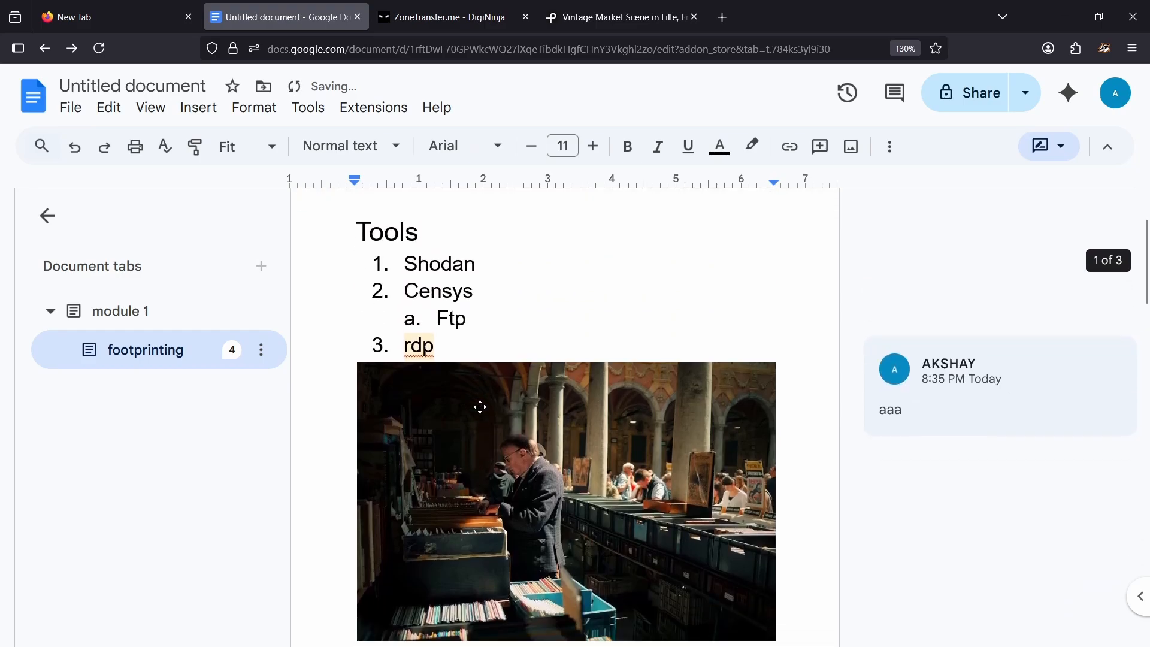
{"action": "scroll", "coordinate": [479, 406], "scroll_direction": "down", "scroll_amount": 9}
{"action": "scroll", "coordinate": [479, 404], "scroll_direction": "up", "scroll_amount": 5}
{"action": "scroll", "coordinate": [484, 399], "scroll_direction": "down", "scroll_amount": 3}
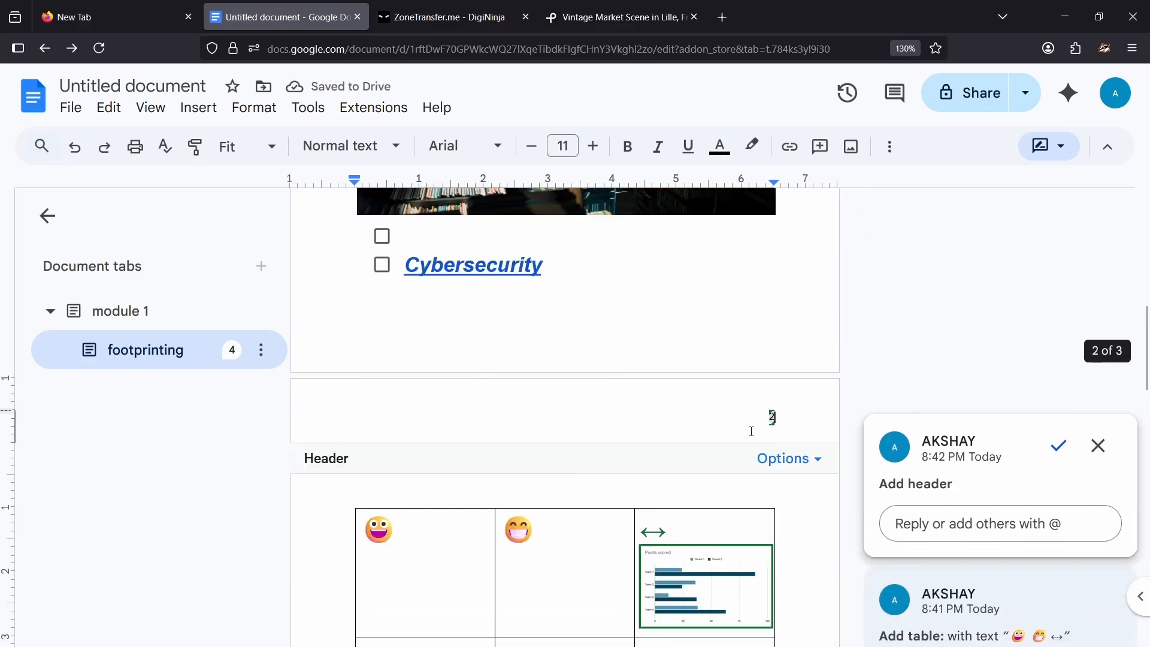
{"action": "scroll", "coordinate": [675, 397], "scroll_direction": "up", "scroll_amount": 10}
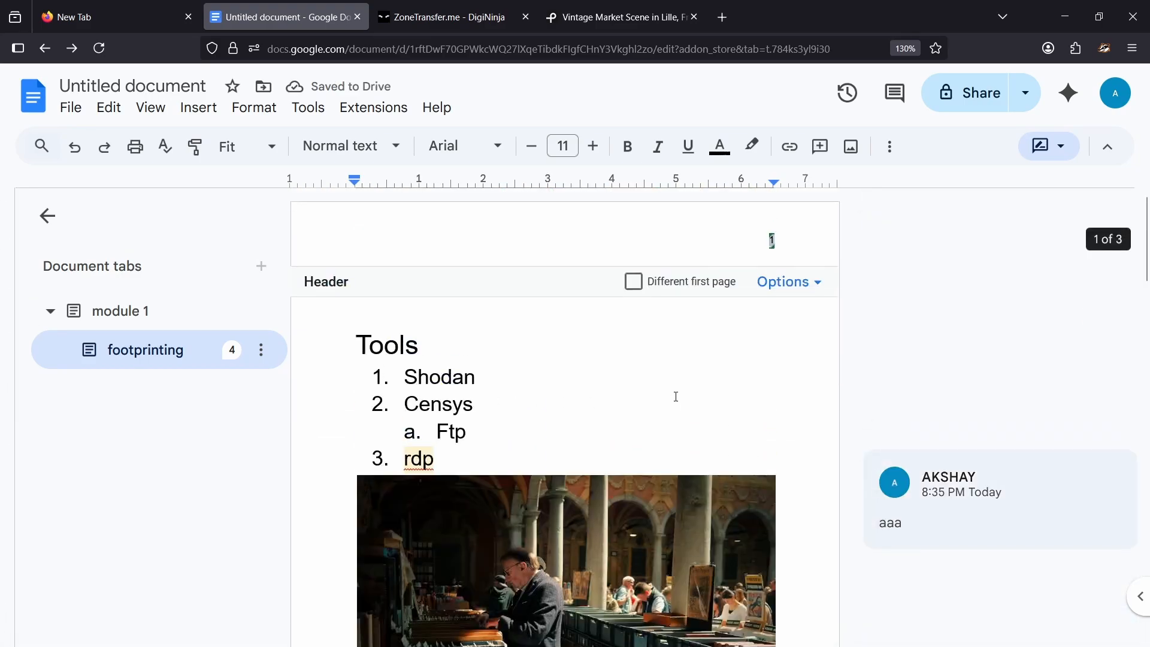
{"action": "left_click", "coordinate": [778, 244]}
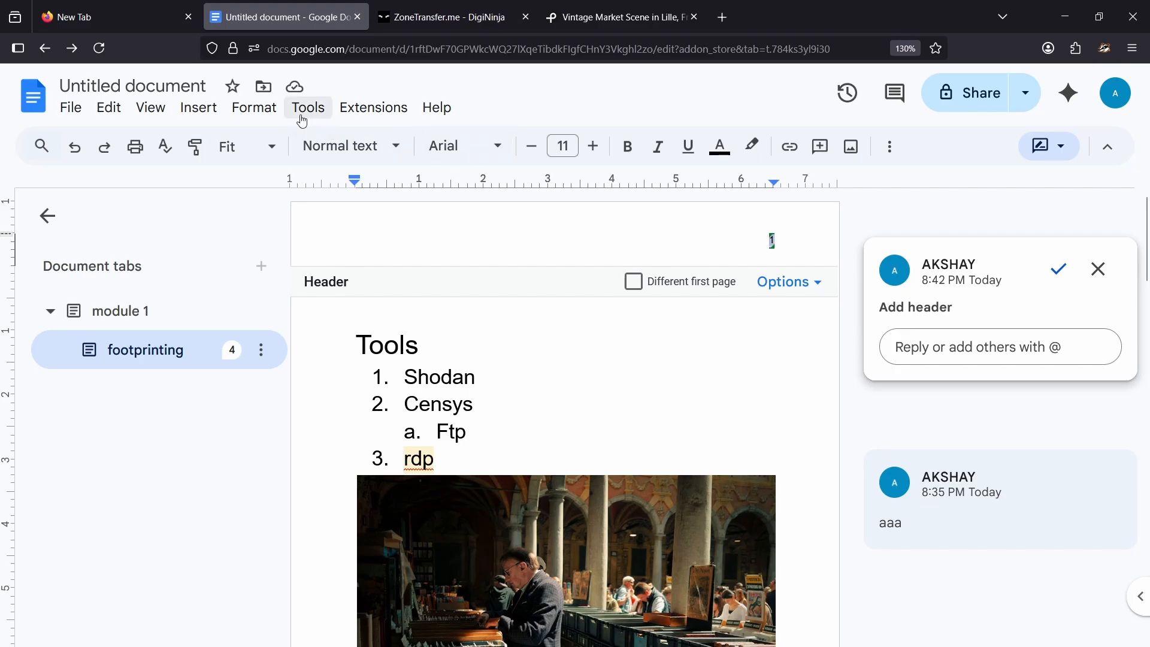
{"action": "left_click", "coordinate": [253, 114]}
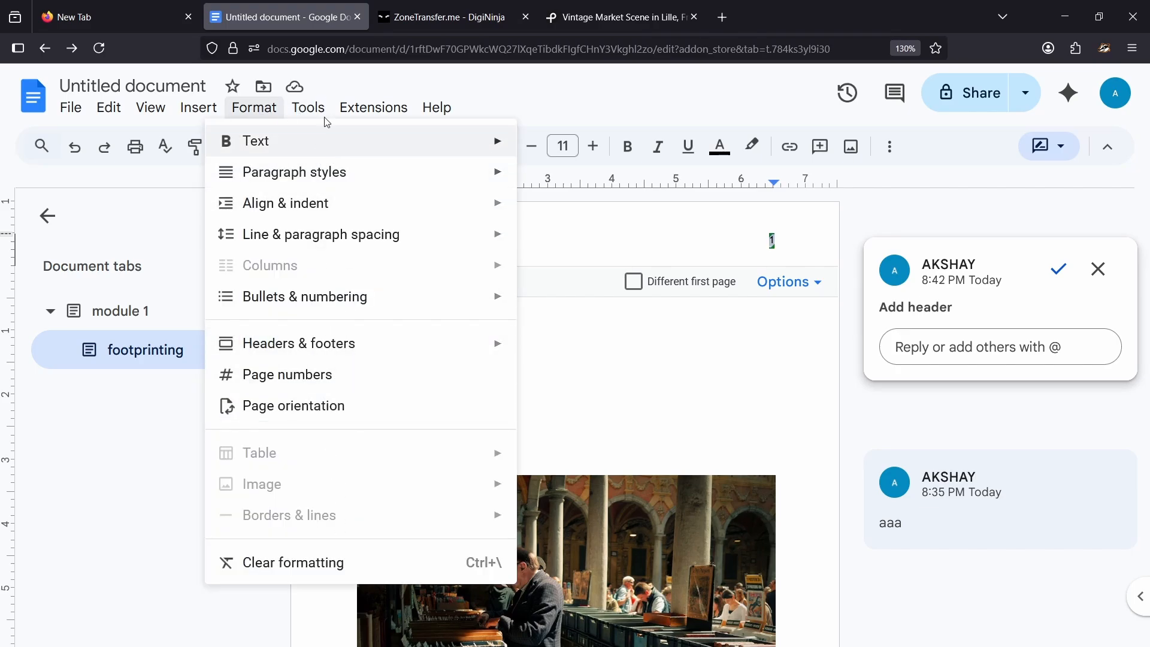
{"action": "mouse_move", "coordinate": [322, 107]}
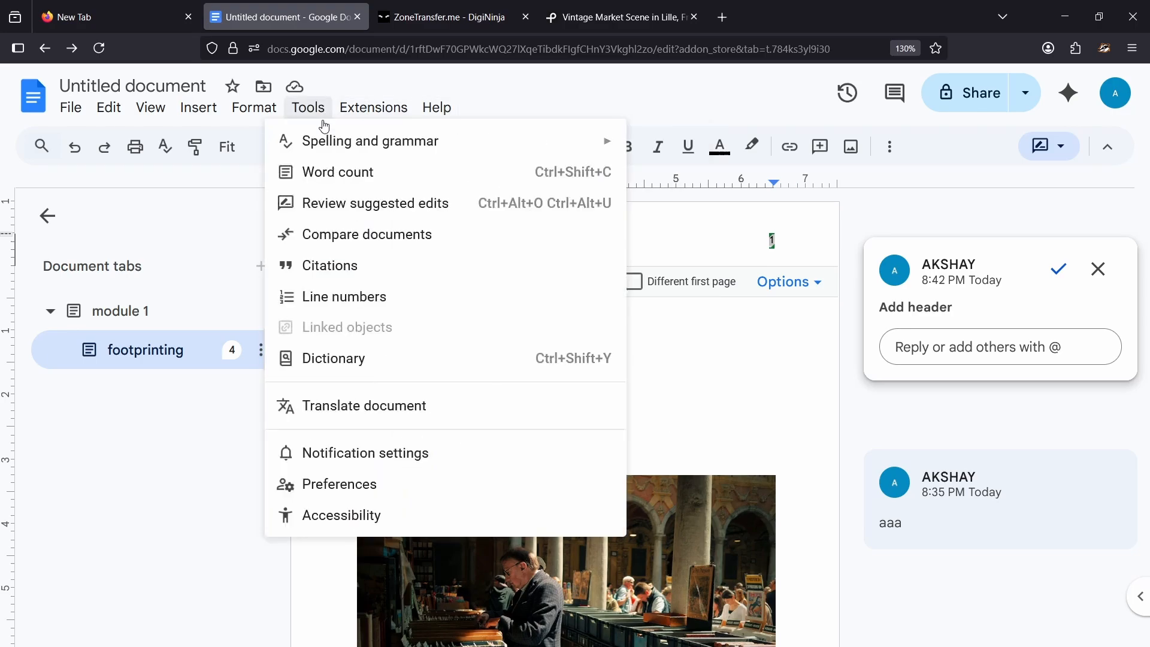
{"action": "mouse_move", "coordinate": [343, 142]}
{"action": "left_click", "coordinate": [651, 336]}
Step: Open the add-ons store for the document and close it without installing anything
{"action": "left_click", "coordinate": [373, 108]}
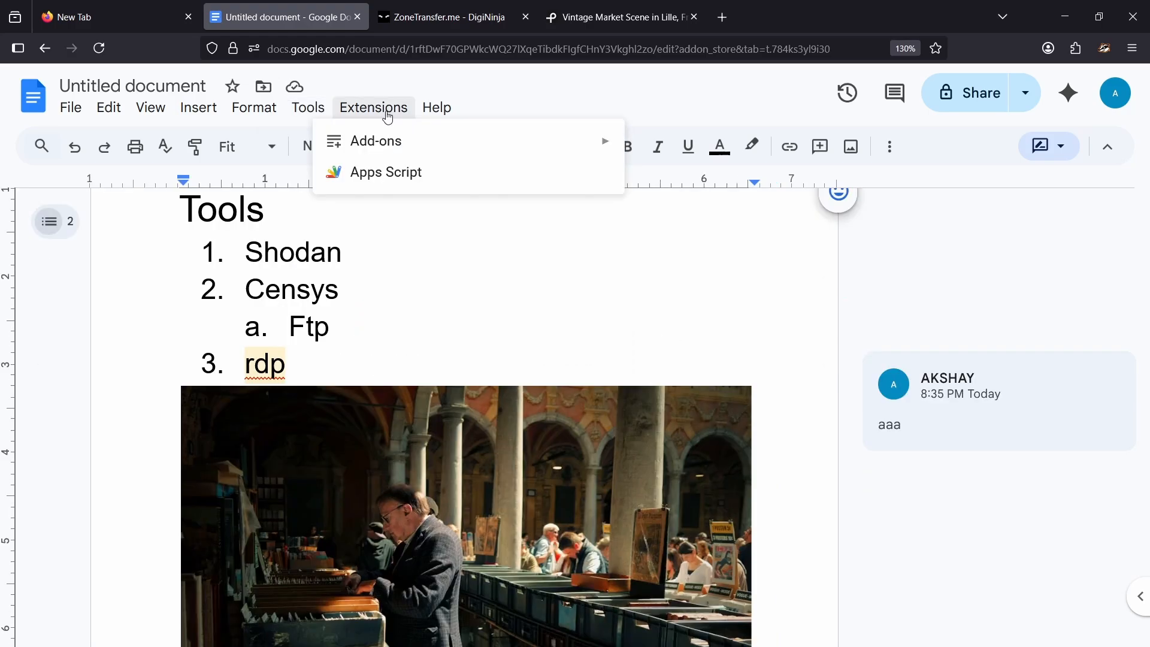
{"action": "mouse_move", "coordinate": [390, 138]}
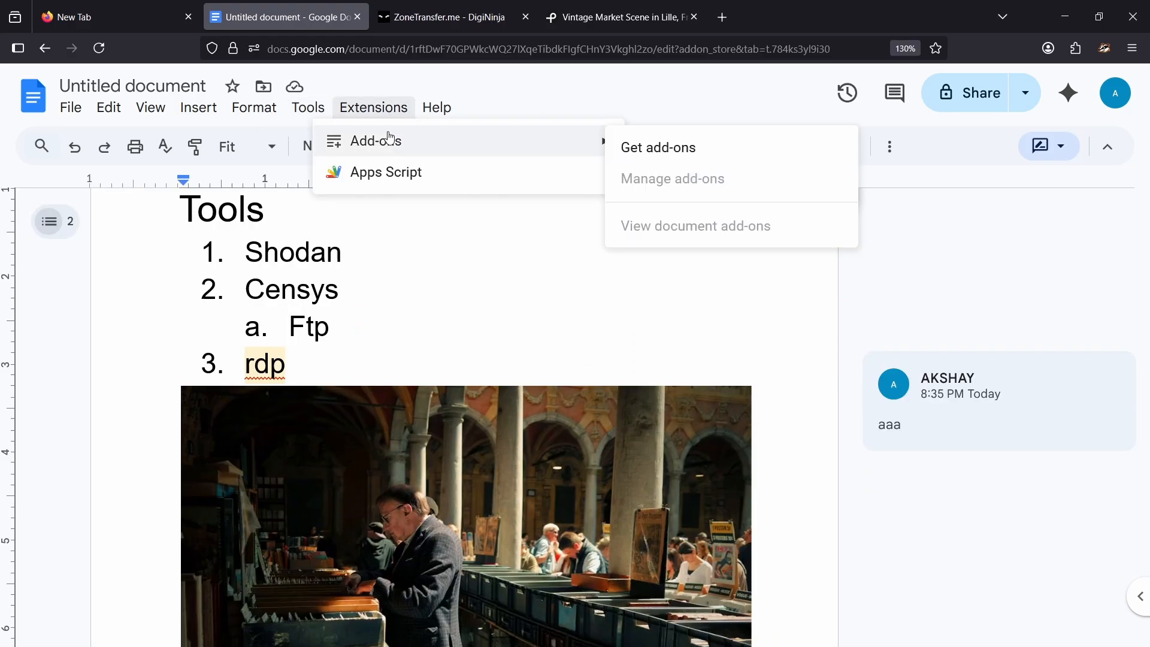
{"action": "left_click", "coordinate": [631, 148]}
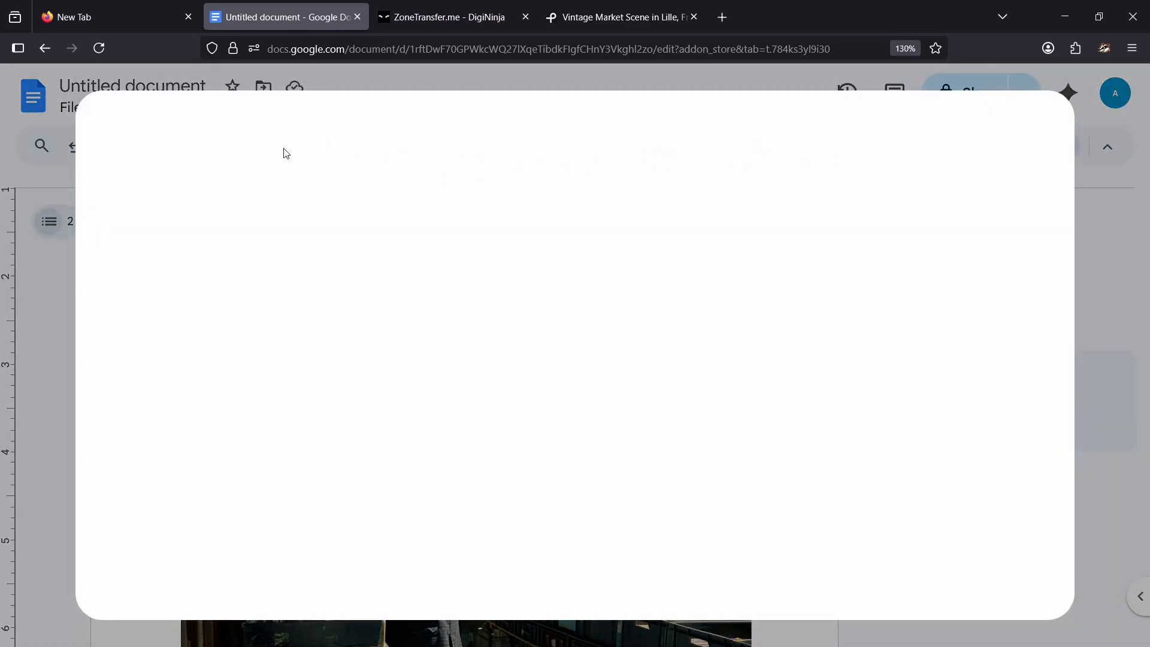
{"action": "left_click", "coordinate": [65, 394]}
Step: Open the Apps Script editor from the document, dismiss the project history tip and return to the document
{"action": "left_click", "coordinate": [386, 113]}
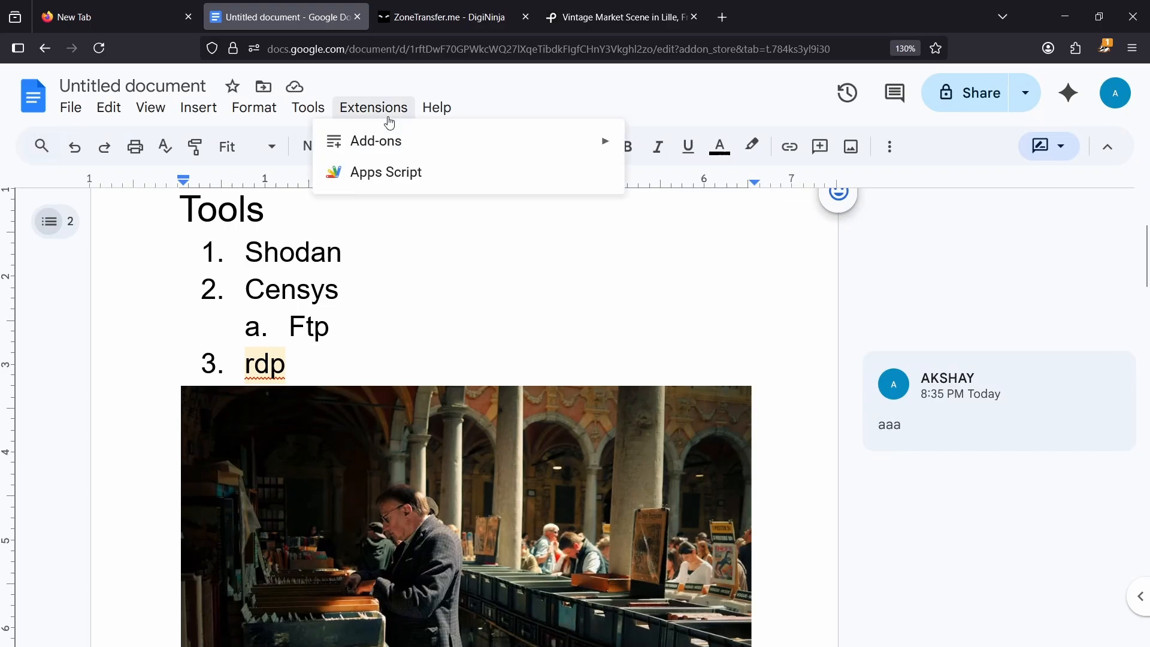
{"action": "left_click", "coordinate": [388, 170]}
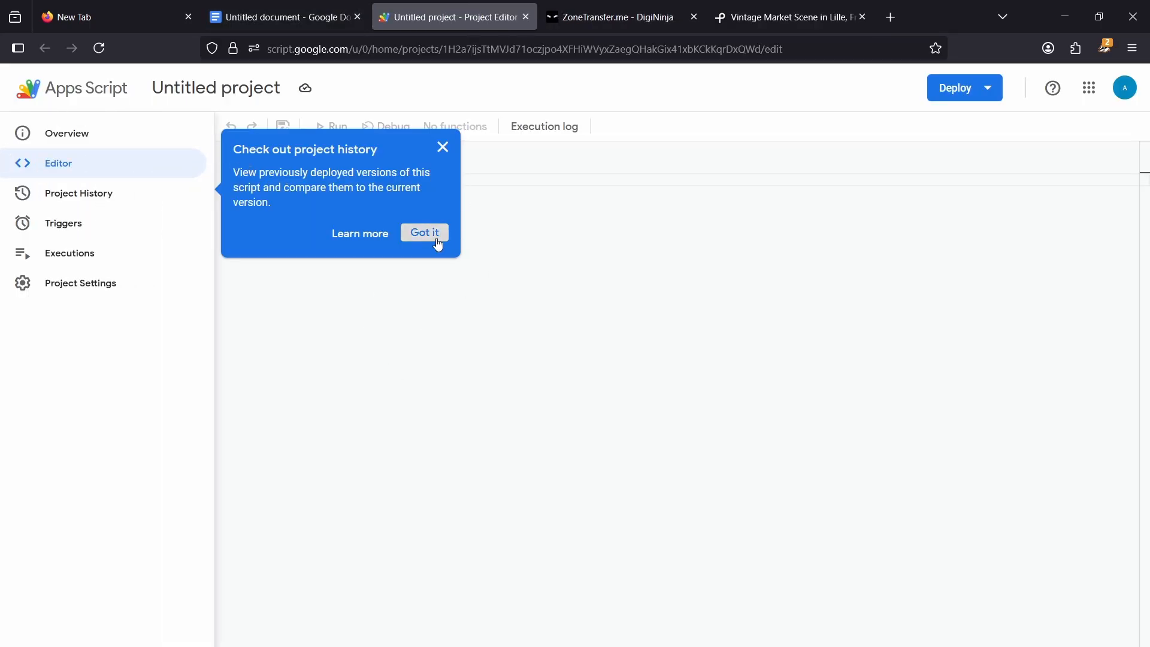
{"action": "left_click", "coordinate": [443, 147]}
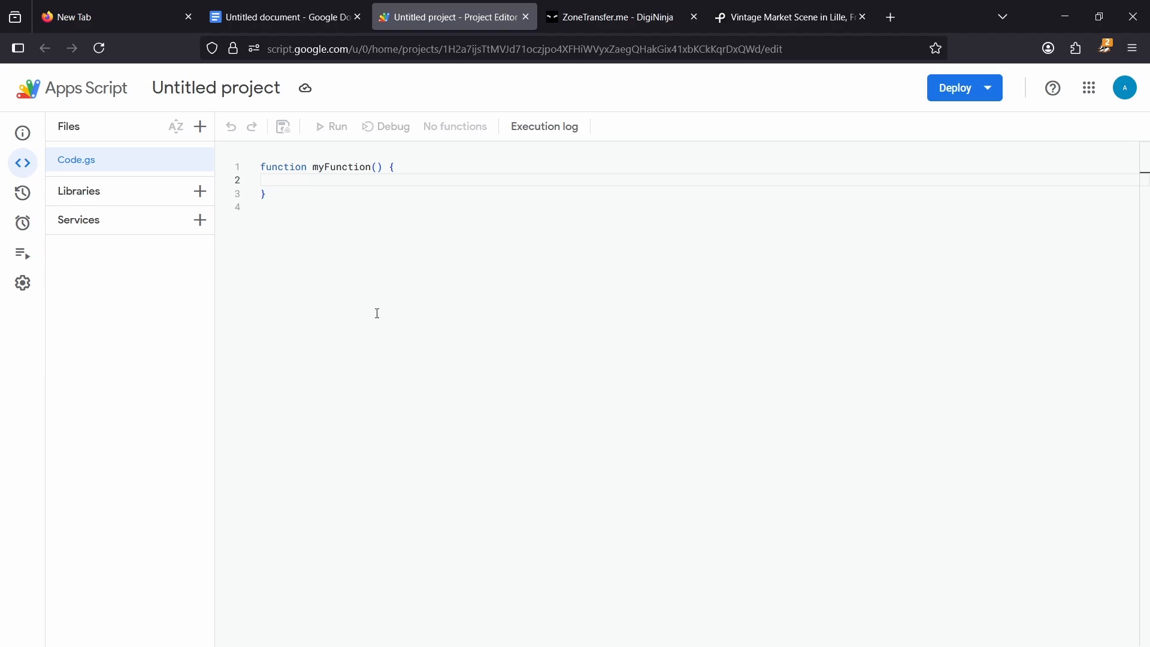
{"action": "left_click", "coordinate": [318, 24]}
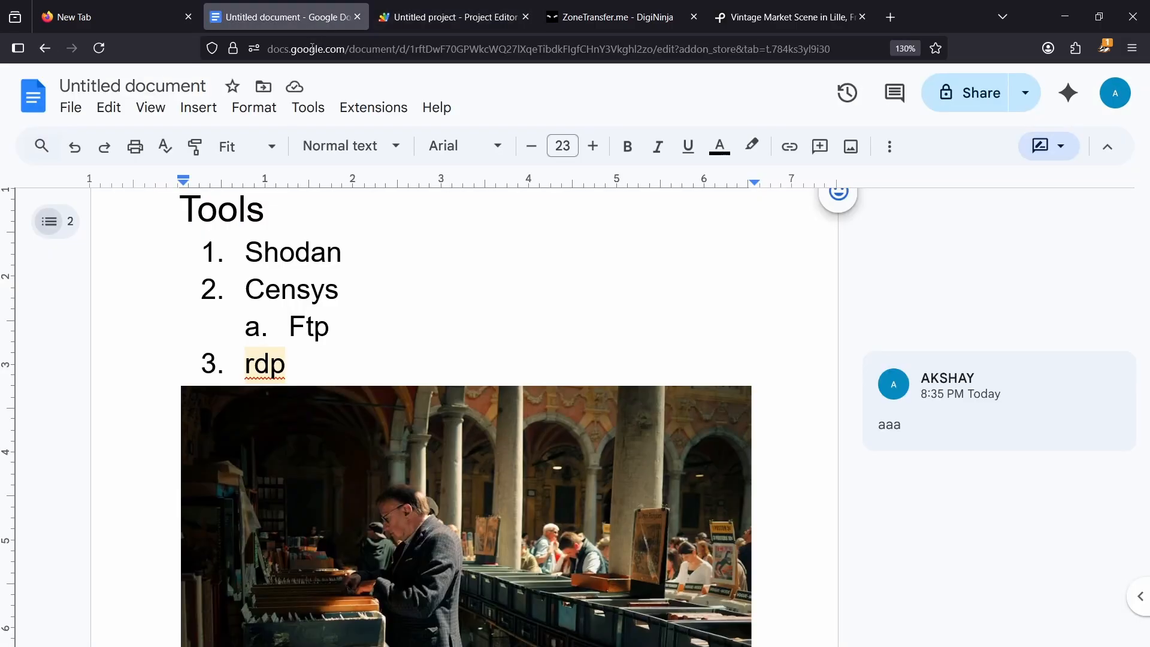
{"action": "left_click", "coordinate": [450, 111]}
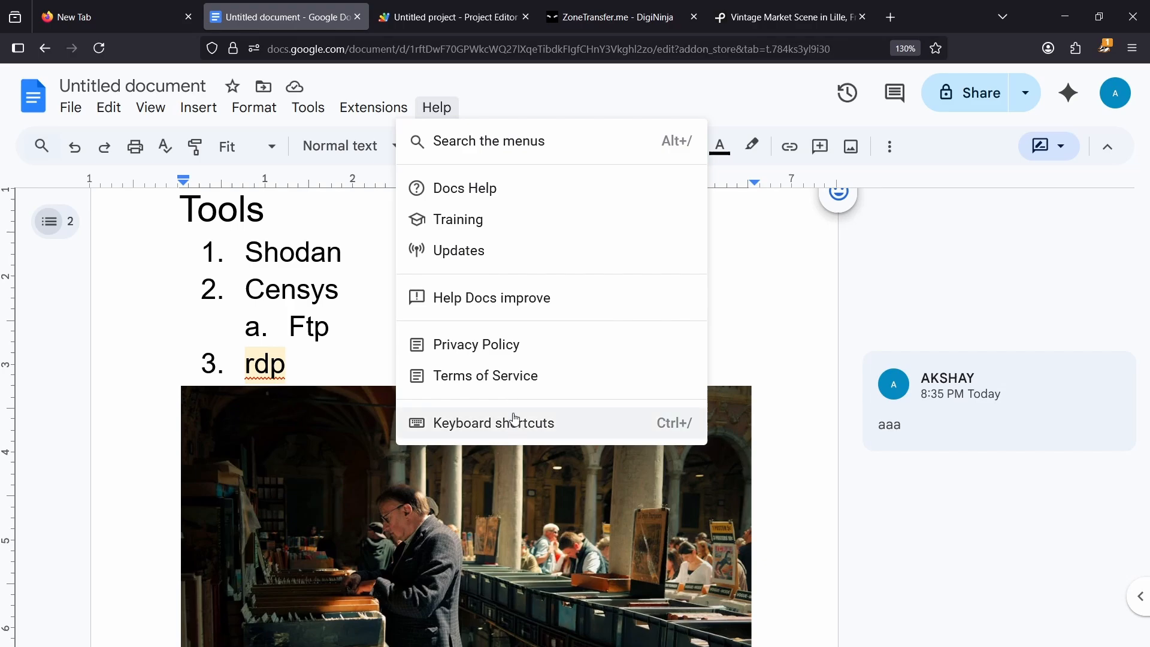
{"action": "scroll", "coordinate": [860, 287], "scroll_direction": "up", "scroll_amount": 1}
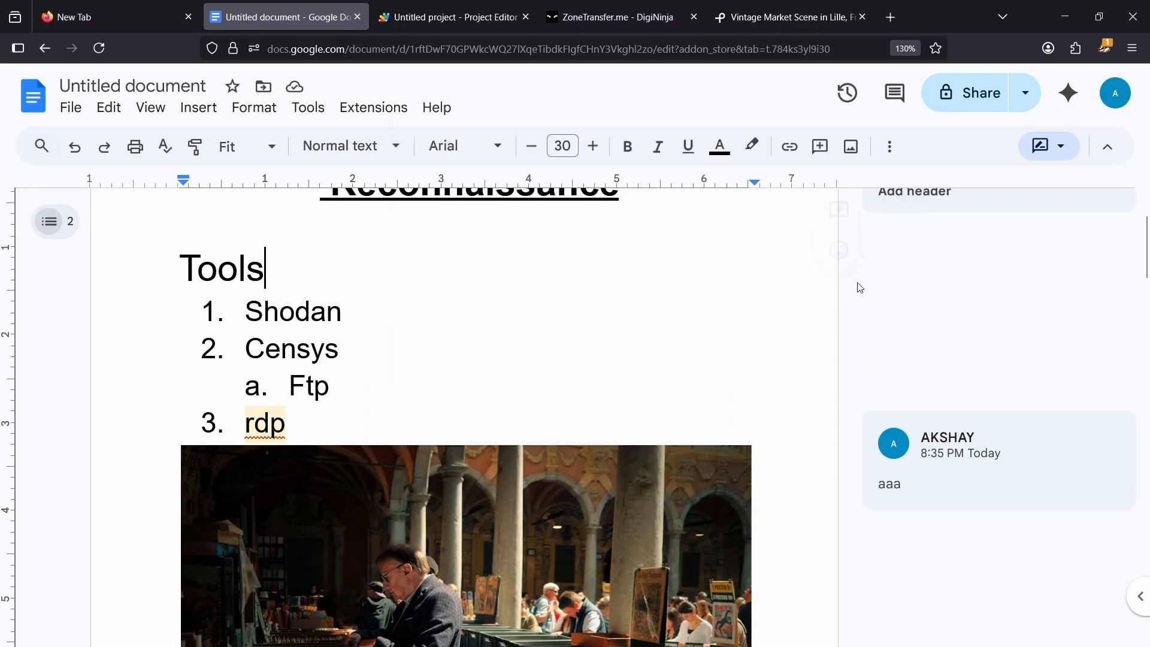
{"action": "scroll", "coordinate": [665, 310], "scroll_direction": "down", "scroll_amount": 10}
{"action": "scroll", "coordinate": [644, 320], "scroll_direction": "up", "scroll_amount": 7}
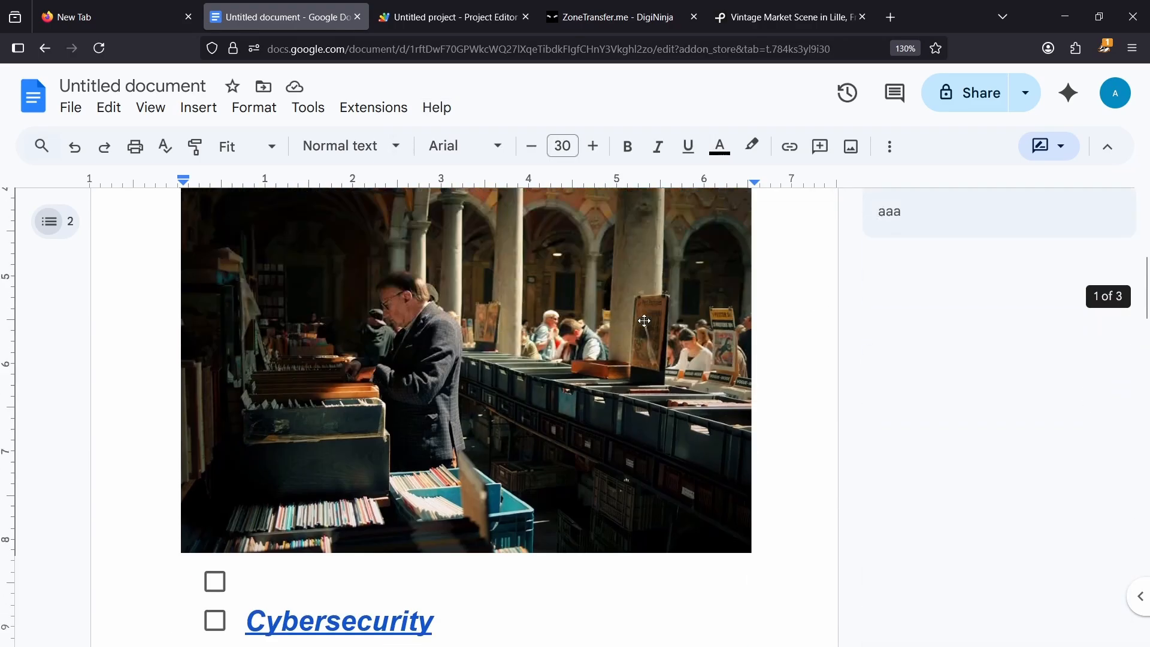
{"action": "scroll", "coordinate": [644, 321], "scroll_direction": "up", "scroll_amount": 7}
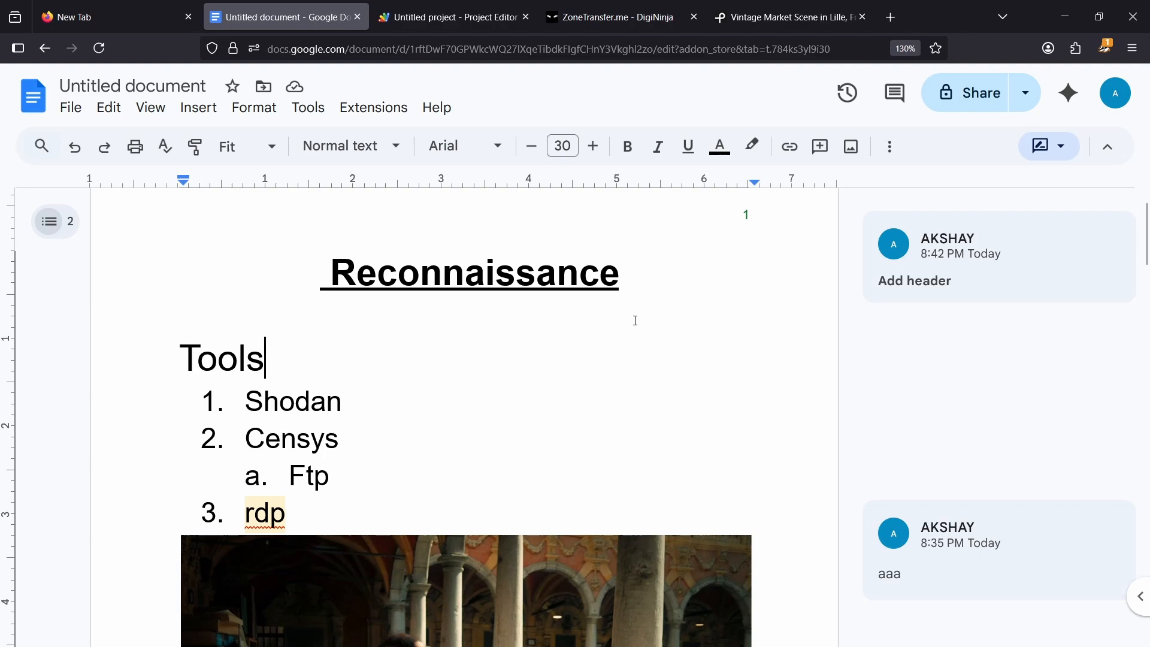